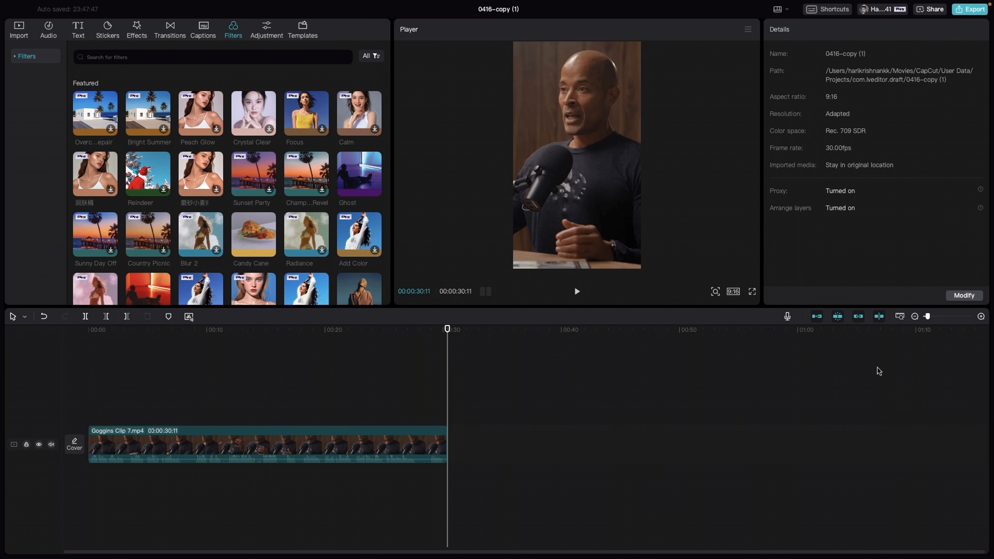
Fit the timeline to the clip and split Goggins Clip 7.mp4 at 00:00:03:00
{"action": "left_click", "coordinate": [900, 318]}
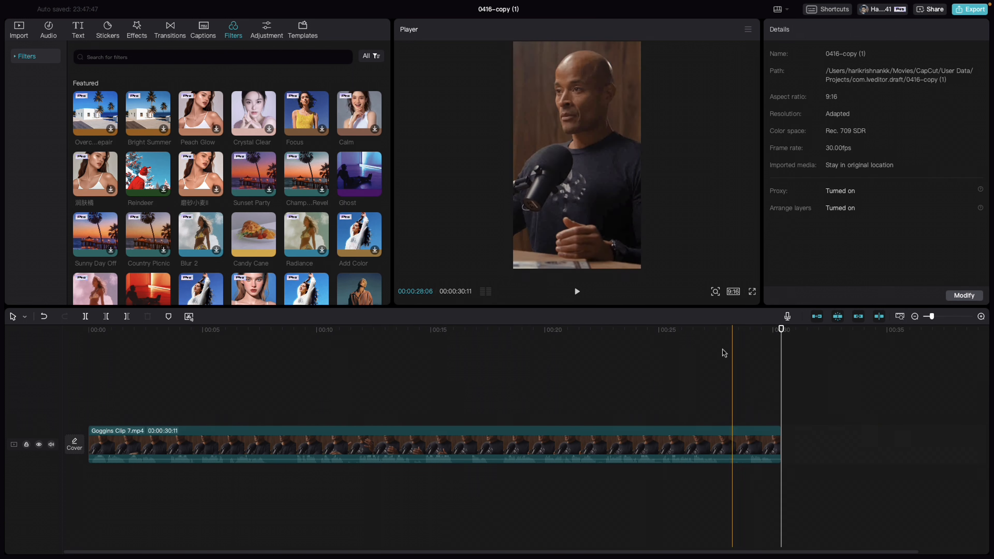
{"action": "left_click", "coordinate": [522, 372]}
{"action": "left_click_drag", "start_coordinate": [471, 378], "coordinate": [157, 404]}
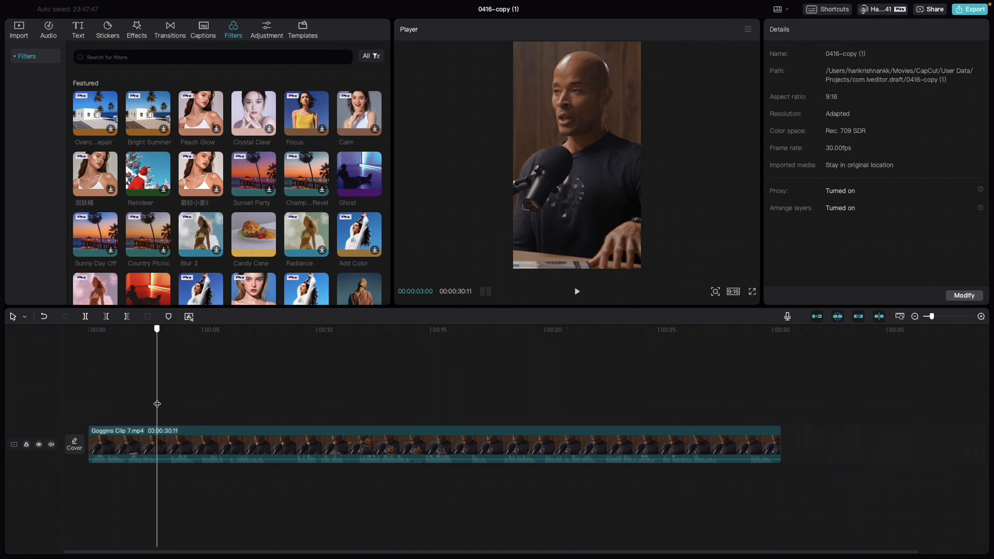
{"action": "left_click", "coordinate": [85, 316]}
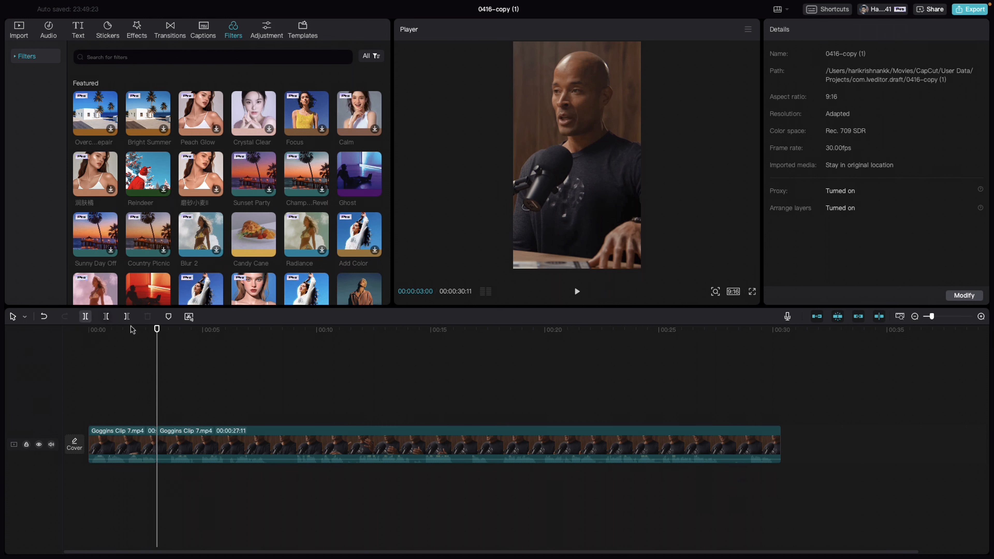
{"action": "left_click_drag", "start_coordinate": [157, 331], "coordinate": [168, 333]}
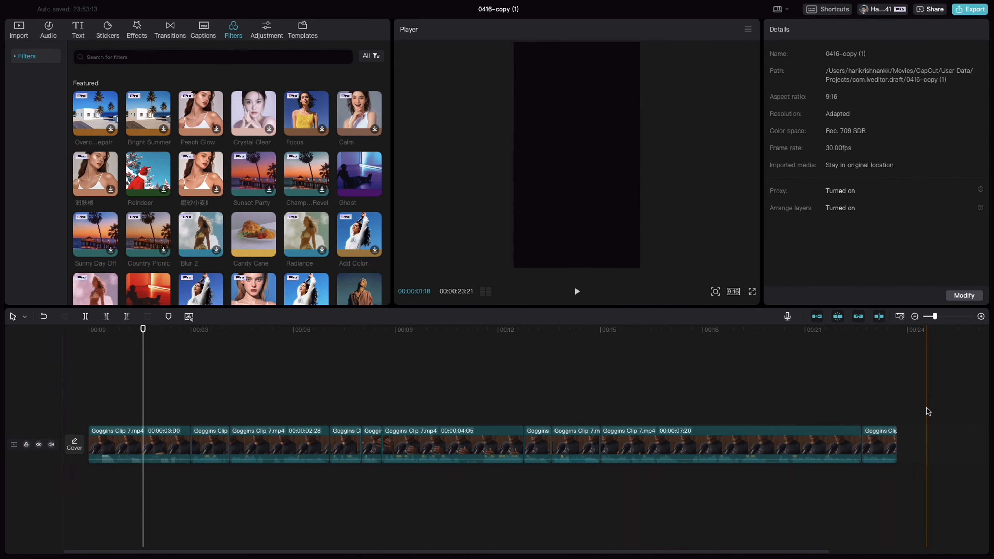
Combine all the Goggins clip segments into one compound clip and extract its audio to a separate track
{"action": "left_click_drag", "start_coordinate": [926, 407], "coordinate": [84, 508]}
{"action": "right_click", "coordinate": [128, 446]}
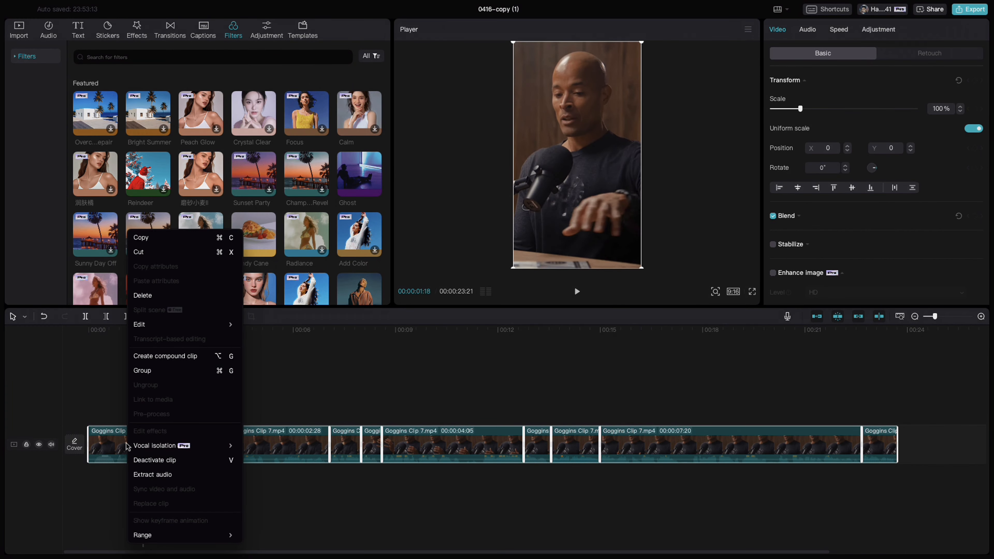
{"action": "left_click", "coordinate": [176, 356]}
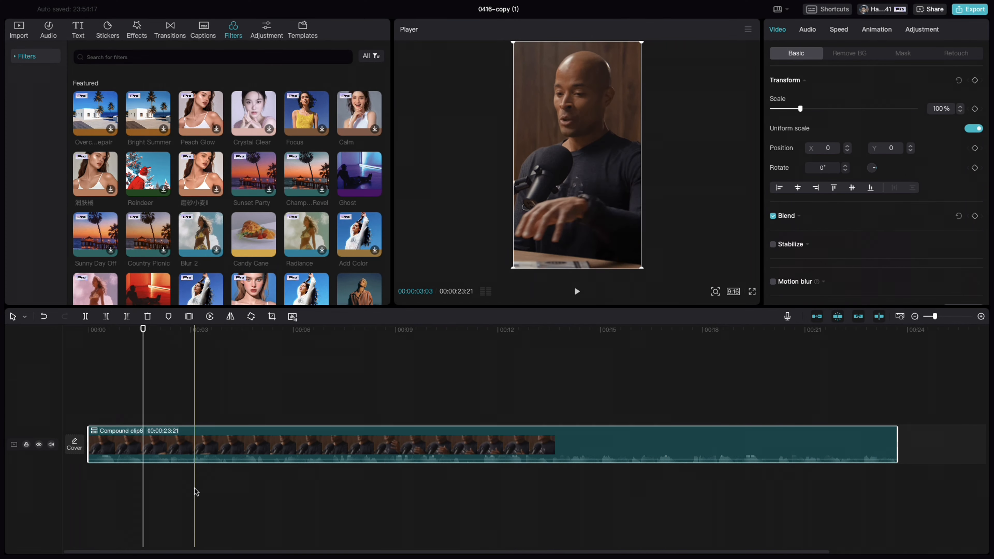
{"action": "right_click", "coordinate": [174, 453]}
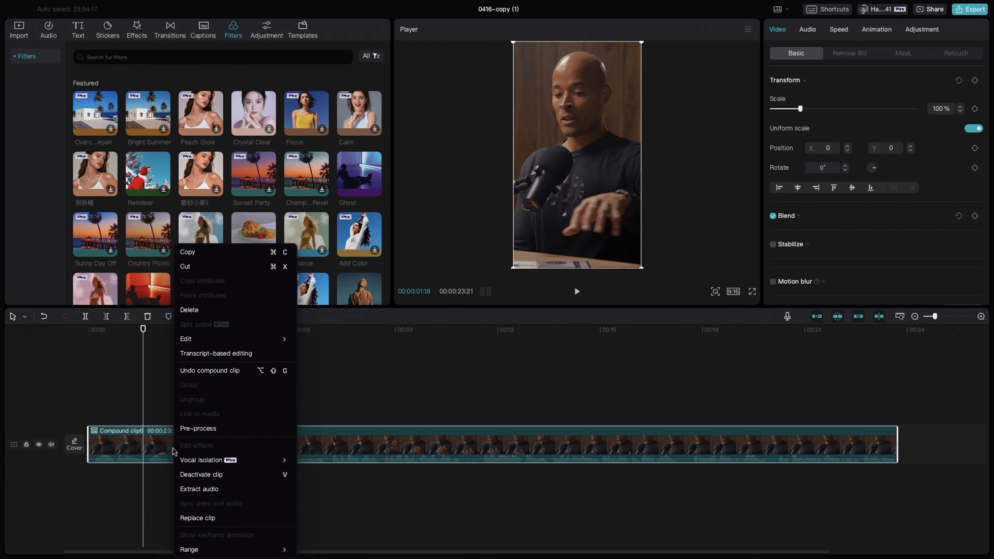
{"action": "left_click", "coordinate": [211, 491]}
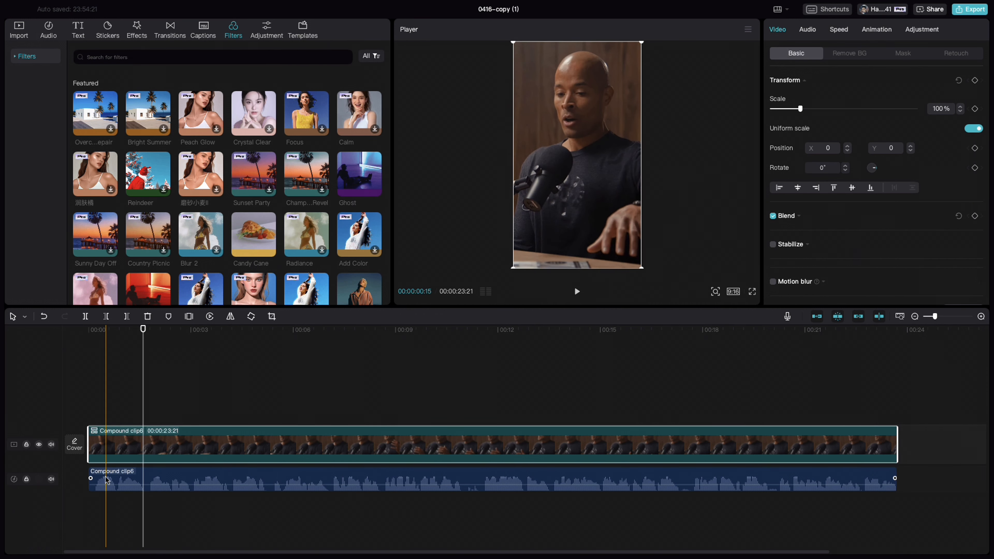
Apply the Ethereal voice filter to the extracted audio
{"action": "left_click", "coordinate": [201, 480]}
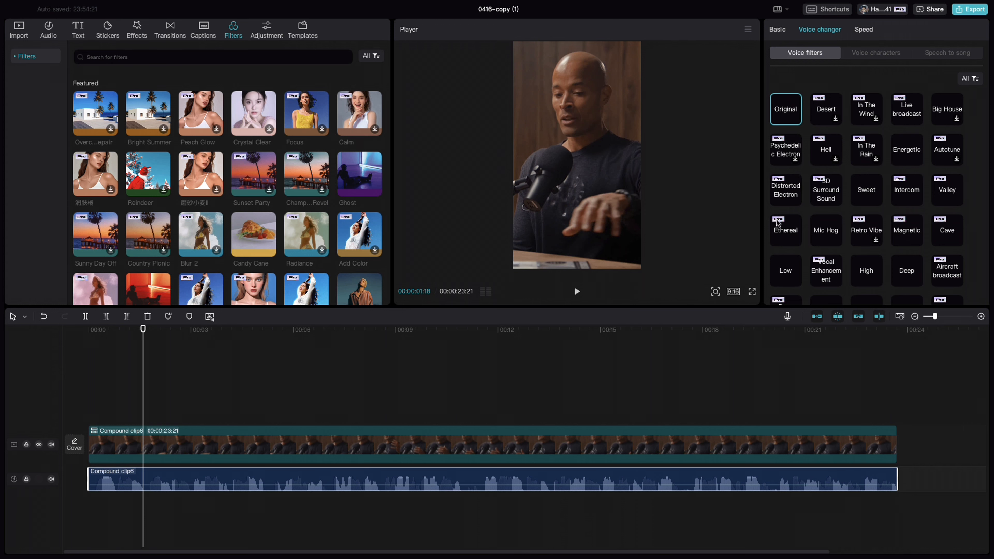
{"action": "left_click", "coordinate": [784, 231]}
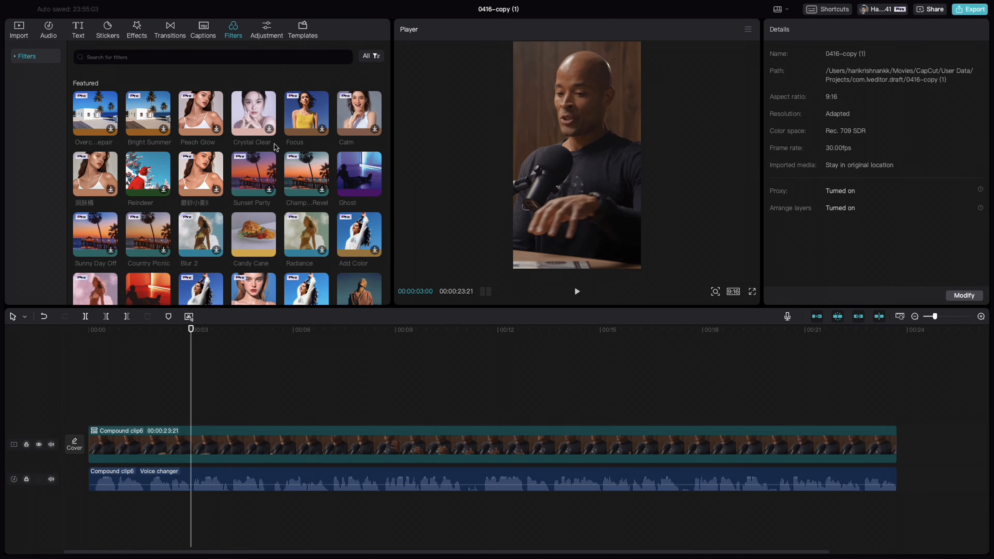
Find the BW 3 filter, place it above the compound clip from 00:00, and extend it over the clip's full length
{"action": "left_click", "coordinate": [168, 394]}
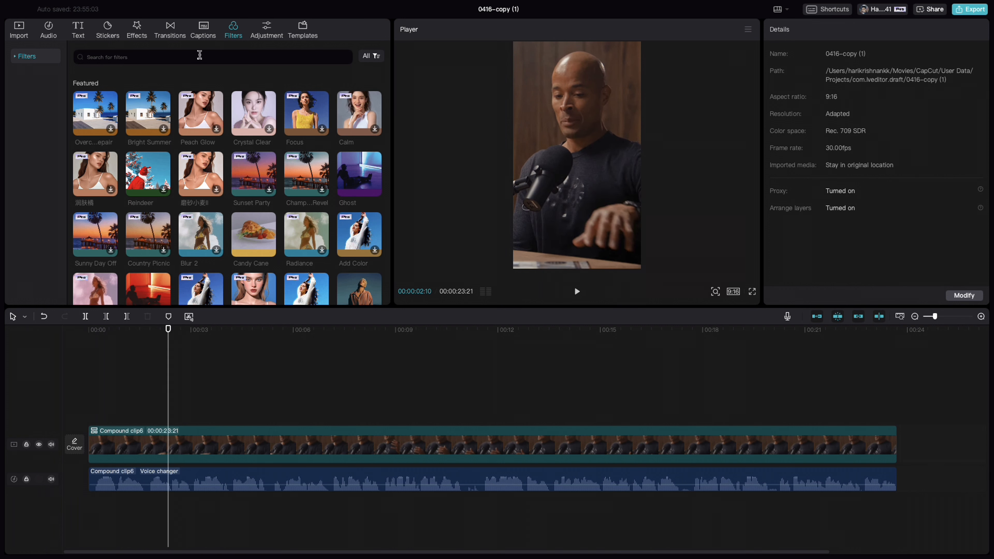
{"action": "left_click", "coordinate": [154, 59]}
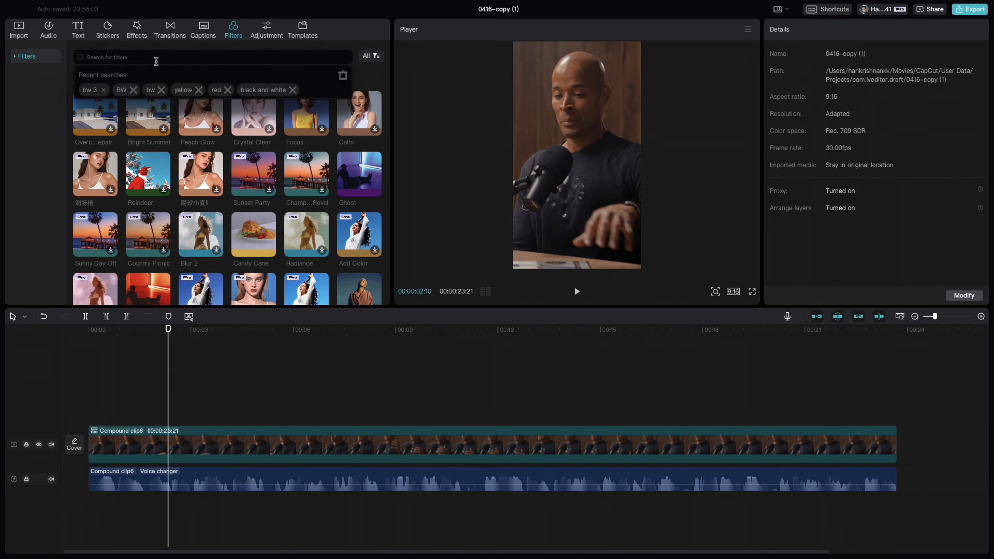
{"action": "left_click", "coordinate": [89, 90]}
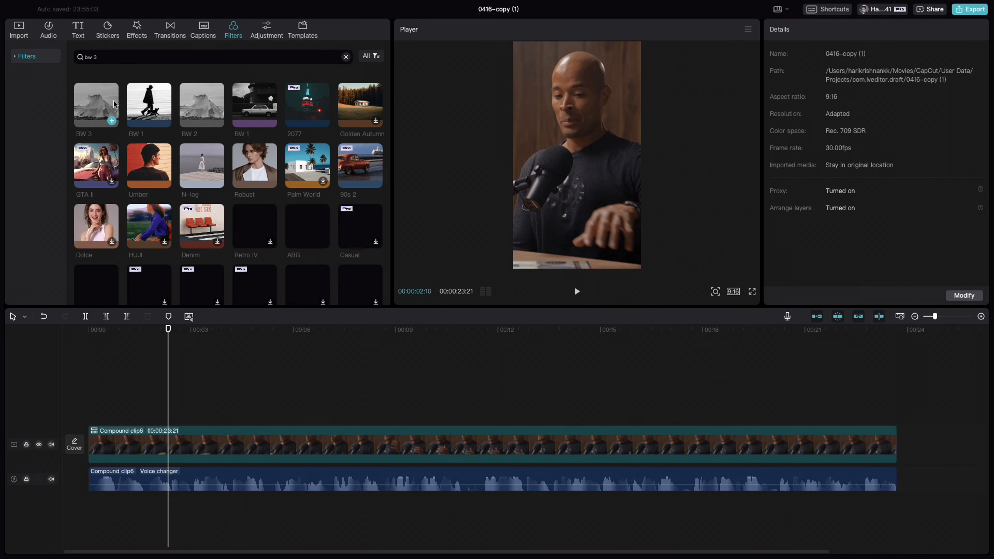
{"action": "left_click", "coordinate": [113, 100]}
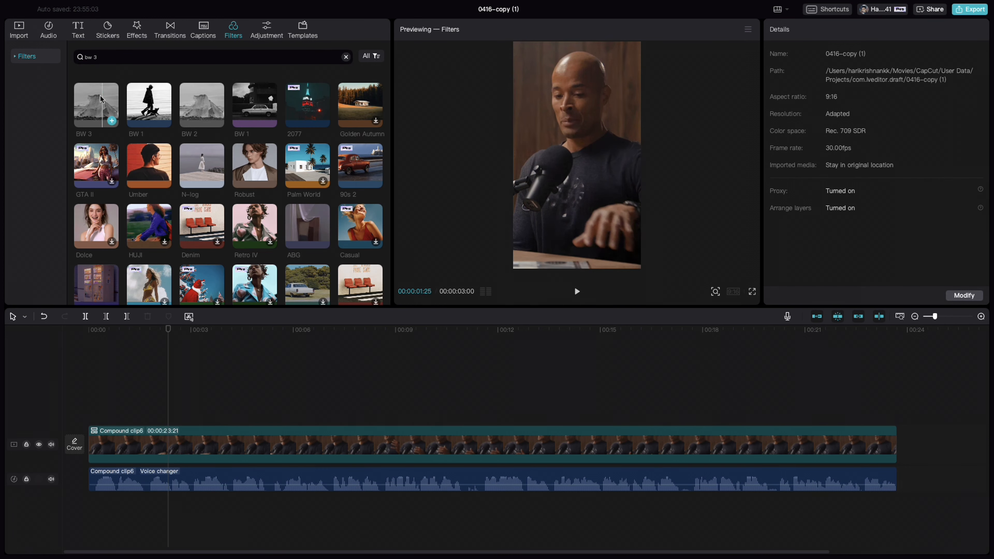
{"action": "left_click_drag", "start_coordinate": [101, 98], "coordinate": [89, 417]}
{"action": "left_click_drag", "start_coordinate": [191, 417], "coordinate": [893, 419]}
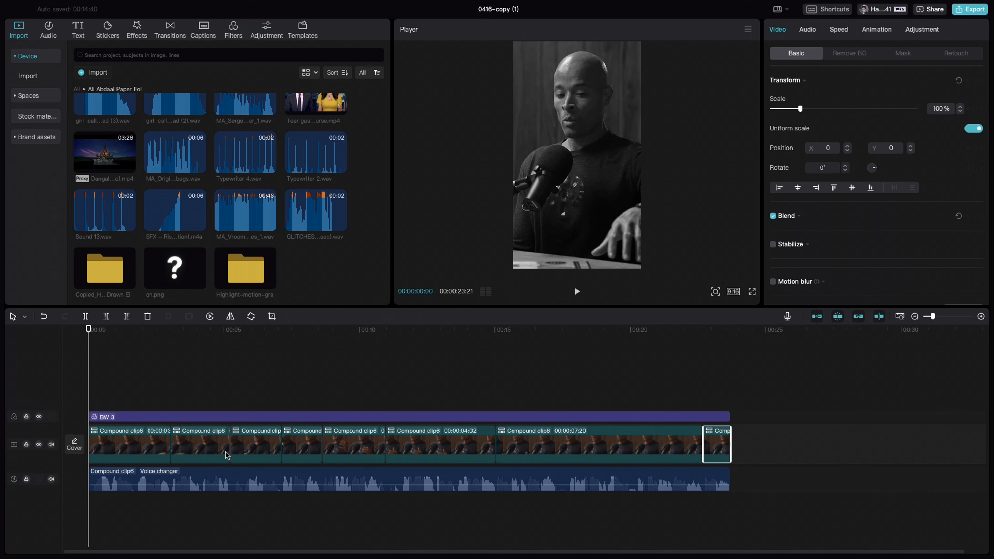
Paste a copy of the first compound clip segment on the track above and align it with the timeline start
{"action": "left_click", "coordinate": [228, 454]}
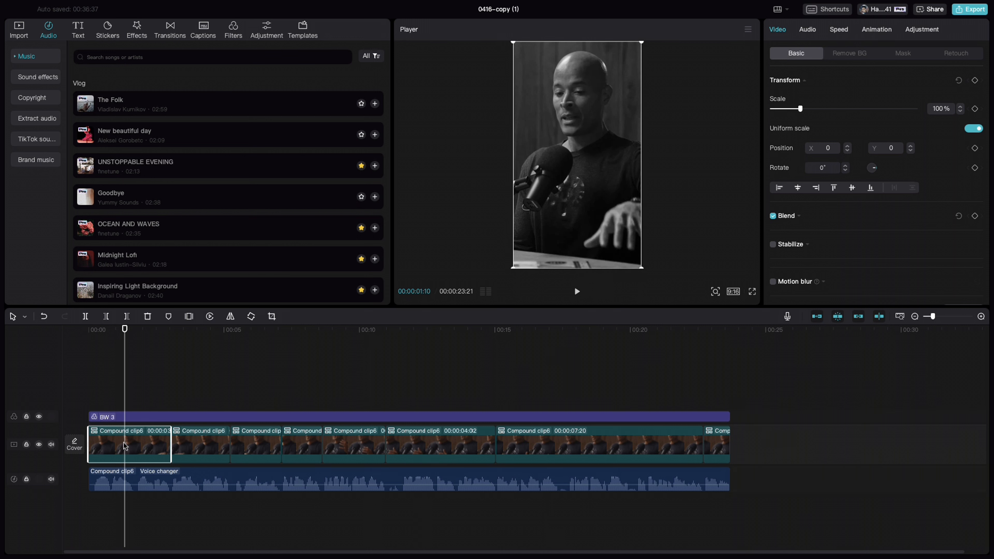
{"action": "key", "text": "ctrl+v"}
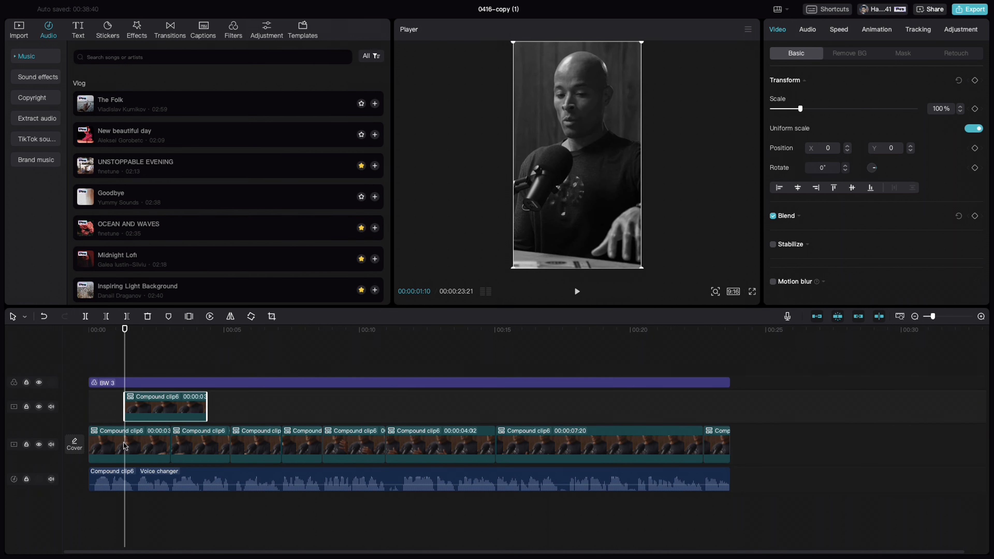
{"action": "left_click_drag", "start_coordinate": [158, 404], "coordinate": [123, 423]}
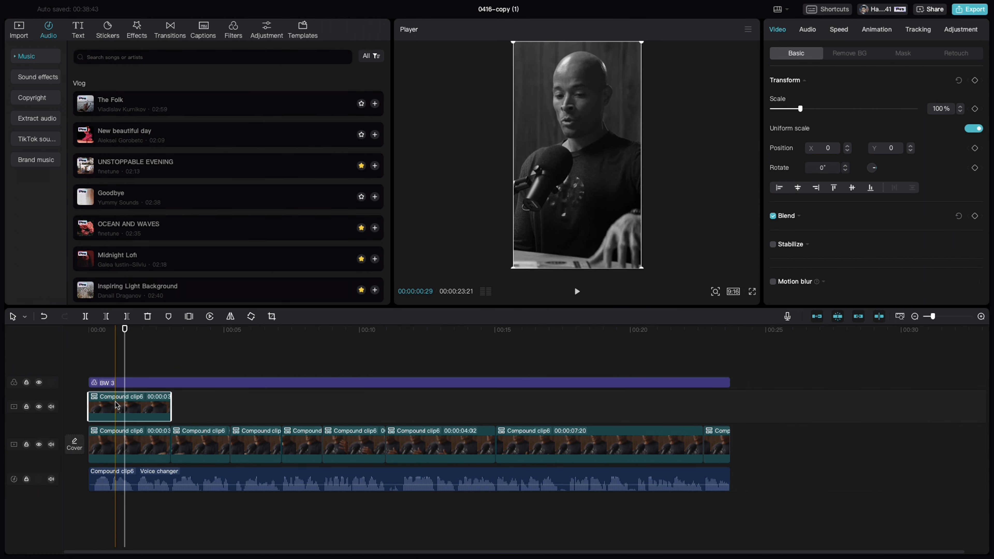
Remove the copied segment's background with Auto removal and check the cutout with the main video track temporarily hidden
{"action": "left_click", "coordinate": [859, 56]}
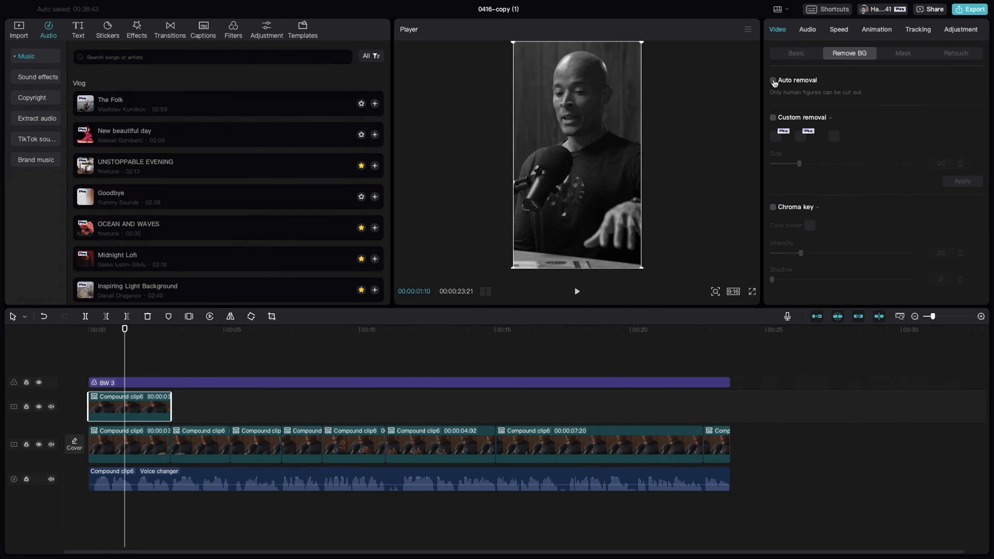
{"action": "left_click", "coordinate": [773, 80]}
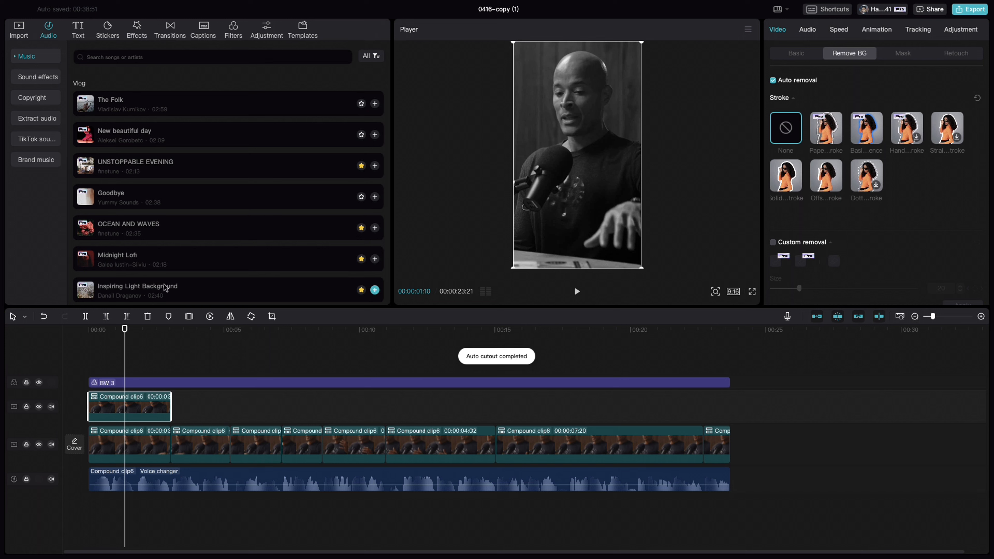
{"action": "left_click", "coordinate": [39, 446]}
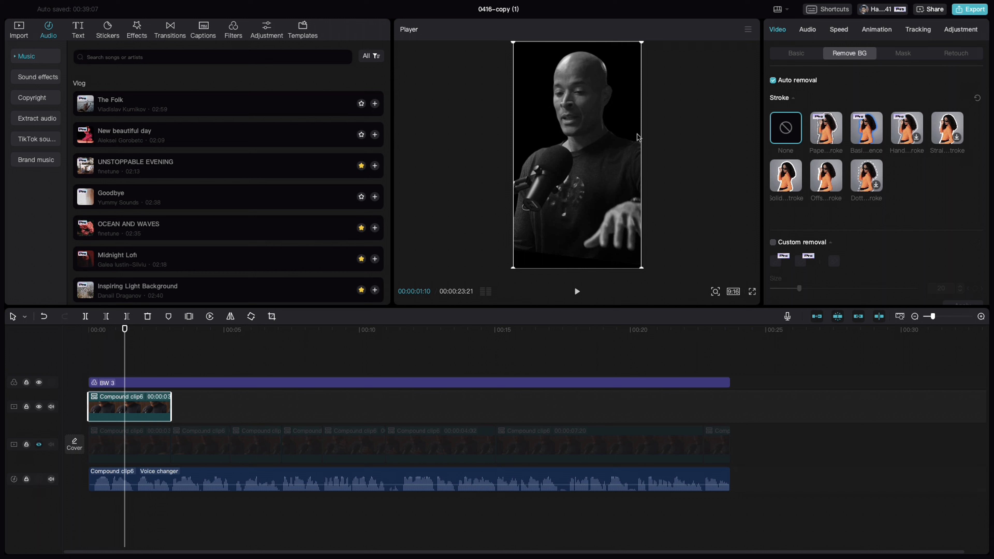
{"action": "left_click", "coordinate": [39, 445]}
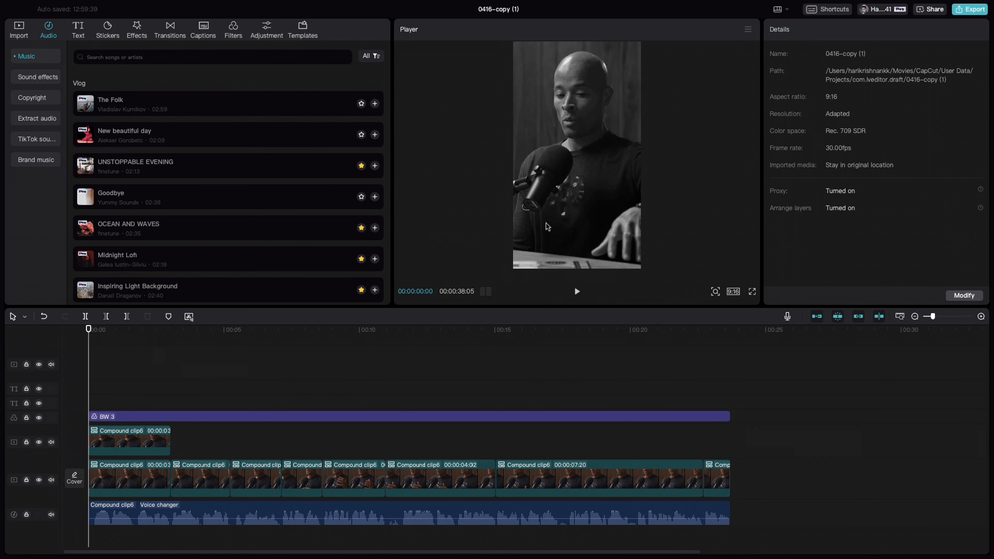
Add a Transform keyframe at the start of the overlay segment and set its scale to 140%
{"action": "left_click", "coordinate": [130, 445]}
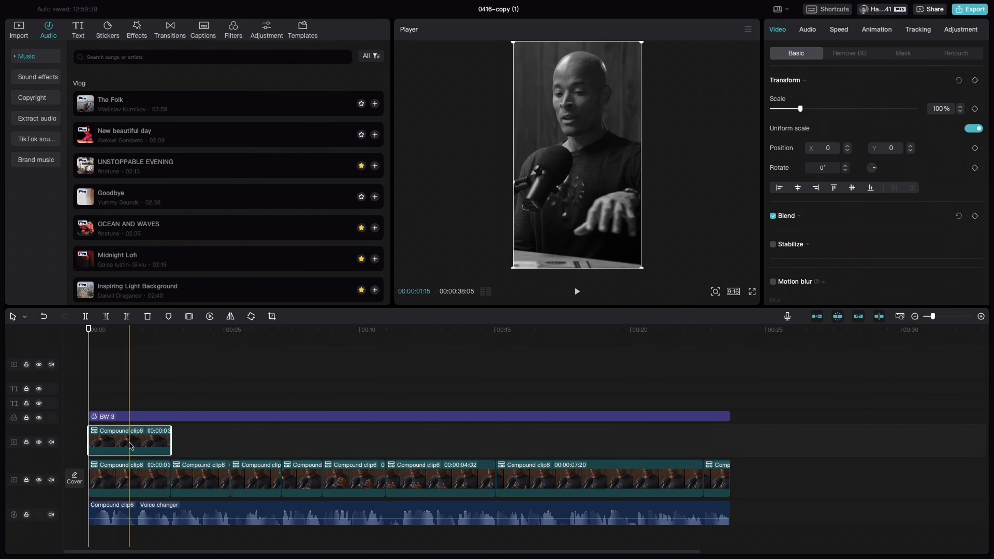
{"action": "left_click", "coordinate": [975, 81]}
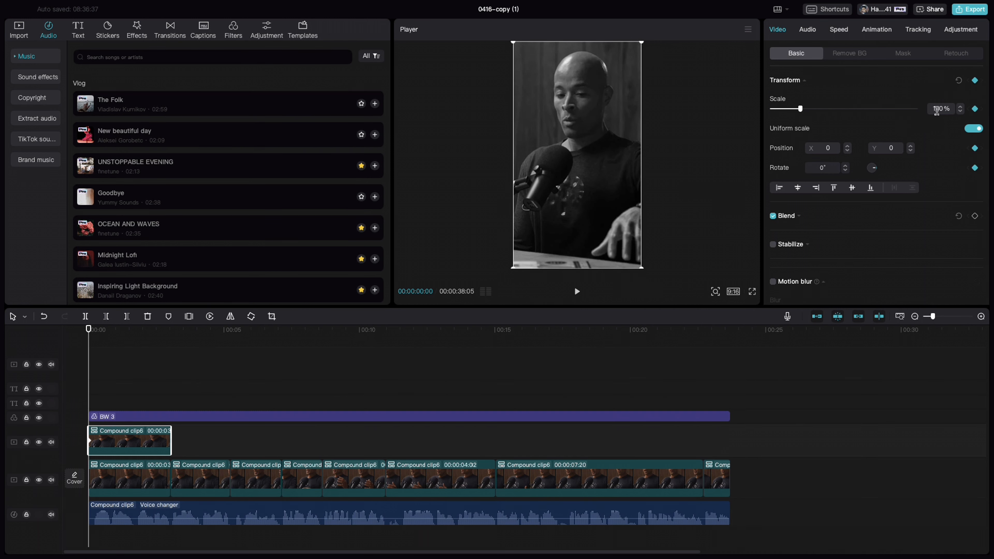
{"action": "left_click_drag", "start_coordinate": [801, 110], "coordinate": [813, 111]}
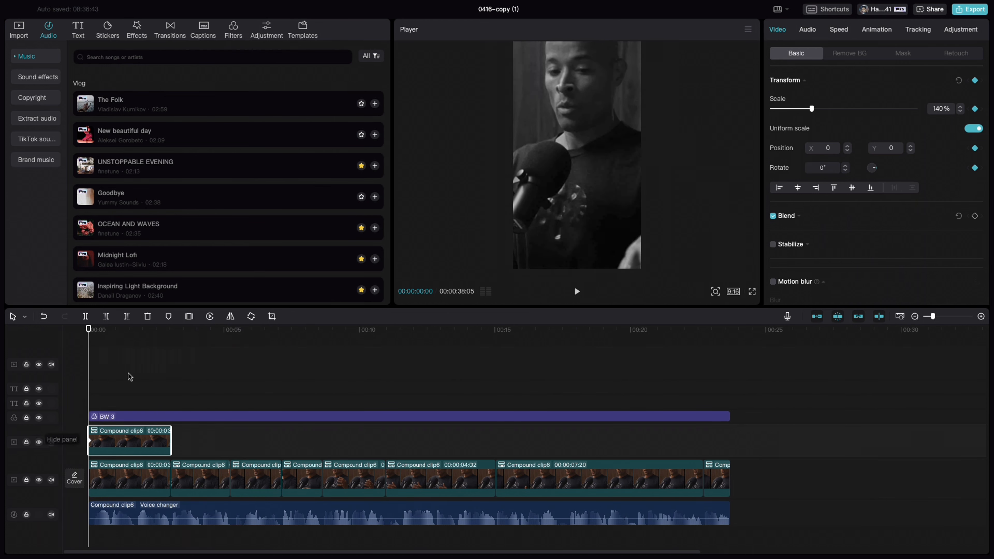
Add a second Transform keyframe to the overlay segment at 00:00:00:24 with the scale at 100% and preview the zoom
{"action": "left_click_drag", "start_coordinate": [90, 331], "coordinate": [110, 332]}
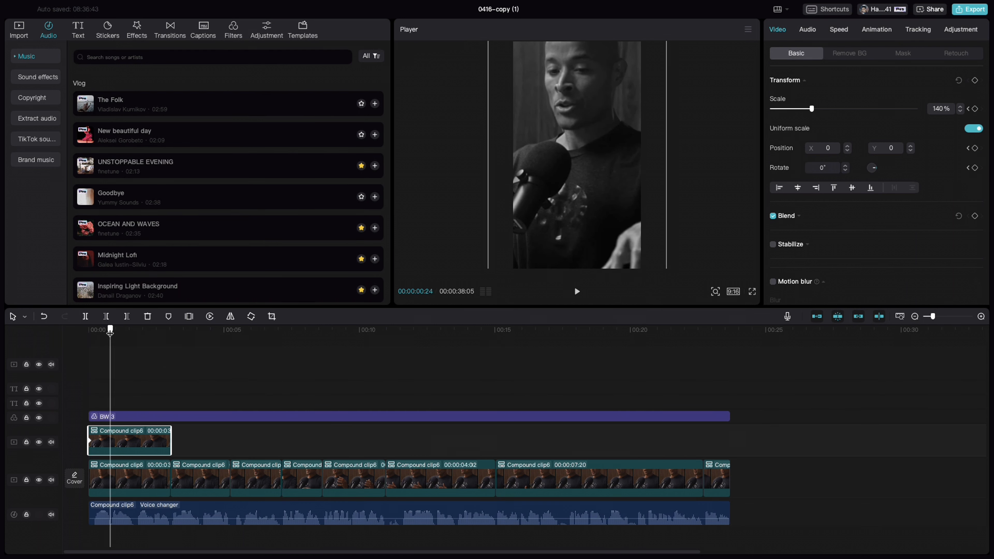
{"action": "left_click", "coordinate": [975, 80]}
{"action": "type", "text": "100"}
{"action": "key", "text": "Return"}
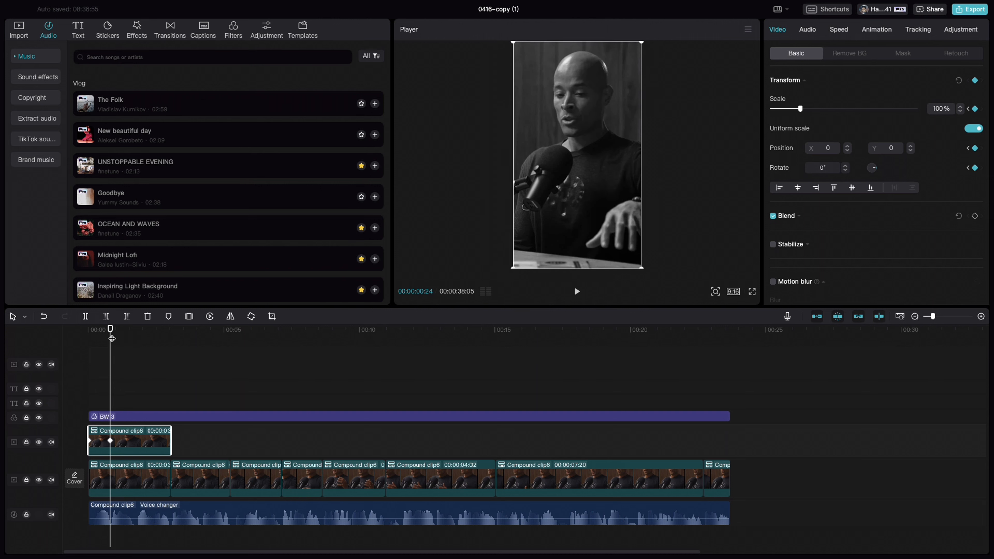
{"action": "left_click", "coordinate": [69, 338]}
{"action": "left_click_drag", "start_coordinate": [92, 339], "coordinate": [107, 343]}
Search for the Chrome Blur effect and place it at the timeline start on the track directly above the BW 3 filter
{"action": "left_click", "coordinate": [136, 31]}
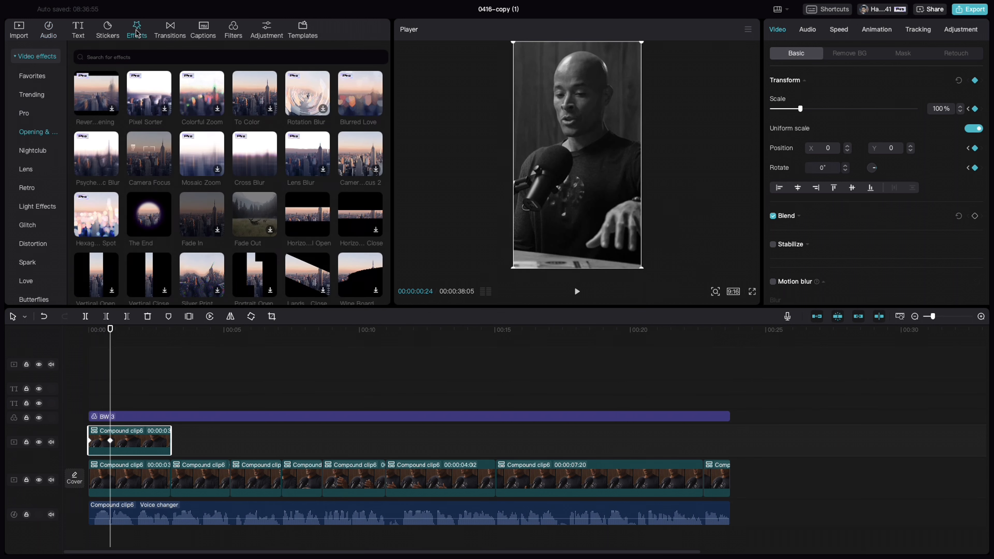
{"action": "left_click", "coordinate": [114, 57]}
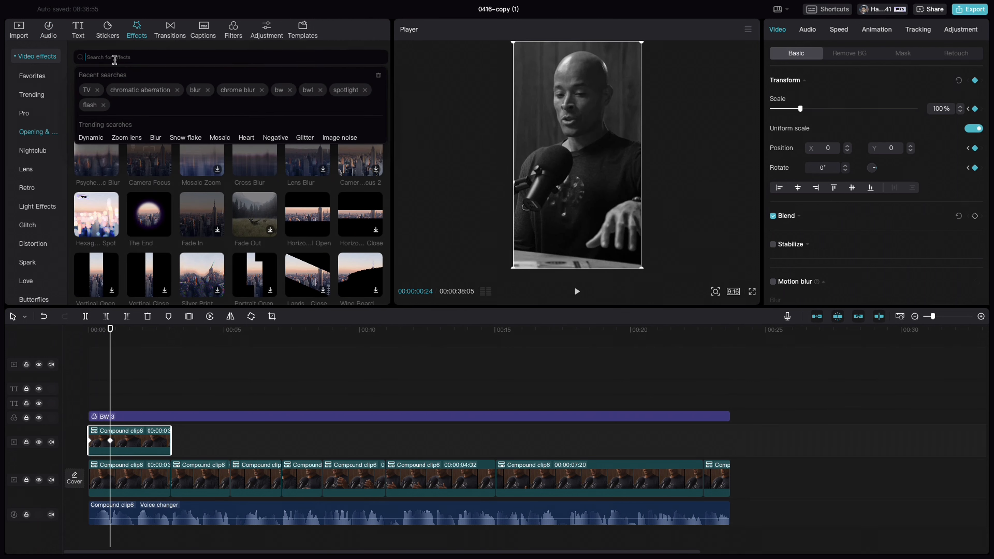
{"action": "type", "text": "chrome blur"}
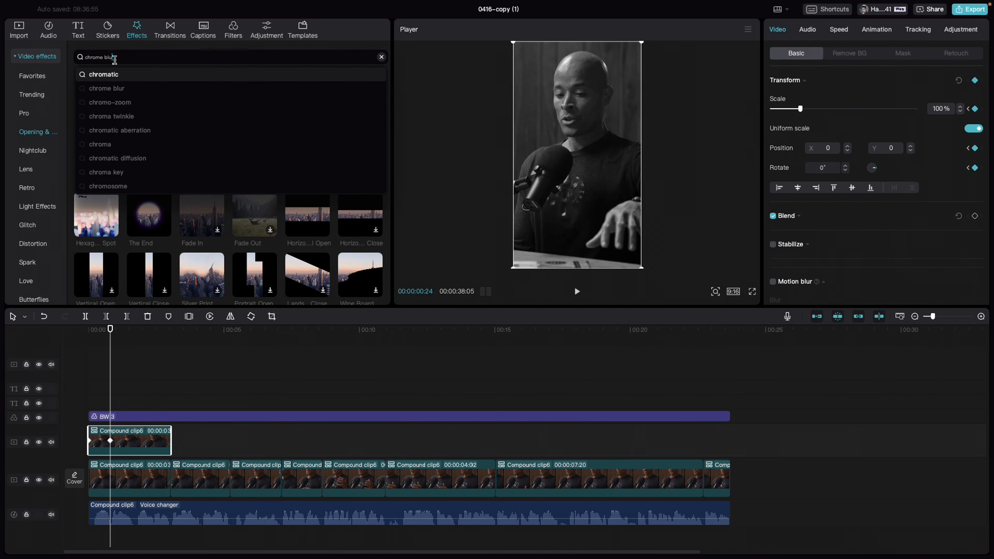
{"action": "key", "text": "Return"}
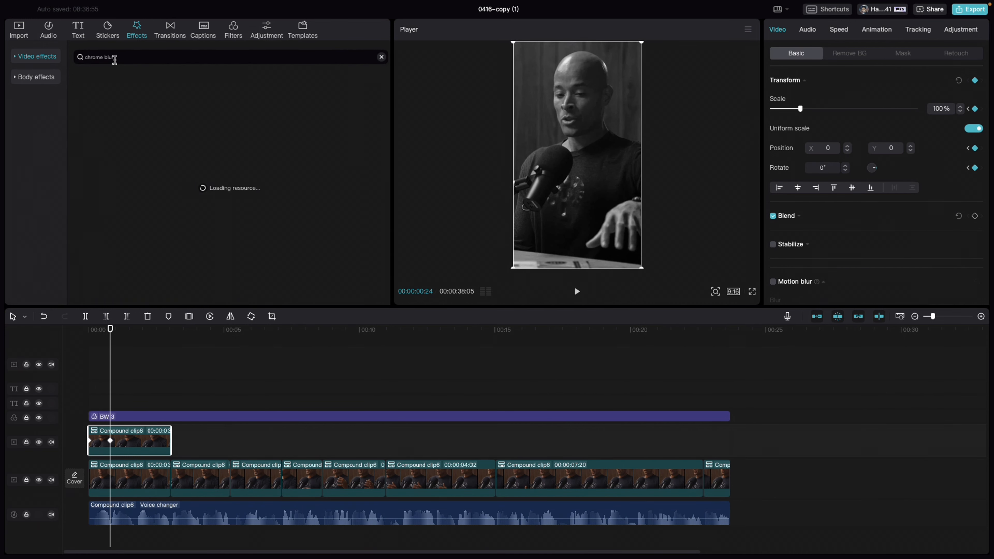
{"action": "left_click", "coordinate": [97, 120]}
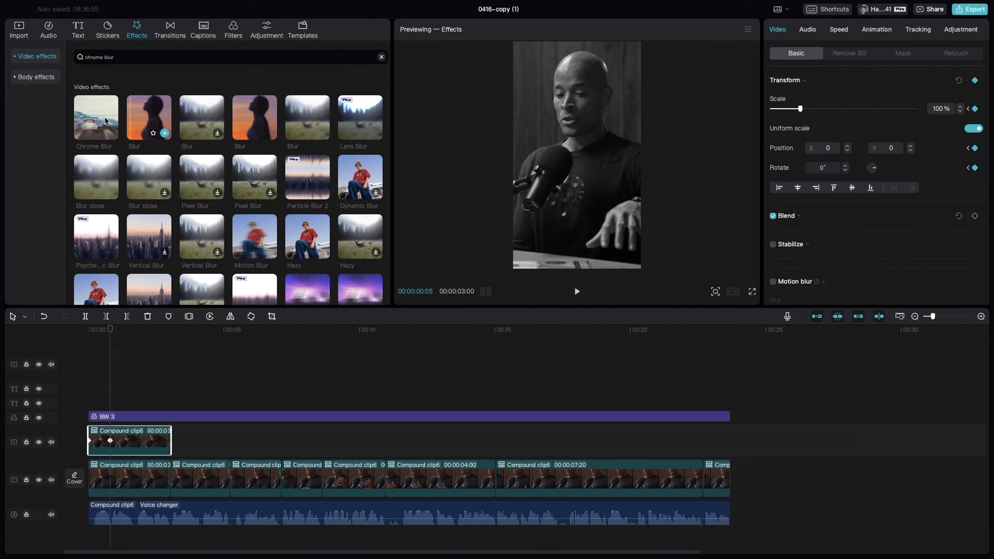
{"action": "left_click_drag", "start_coordinate": [97, 119], "coordinate": [92, 407]}
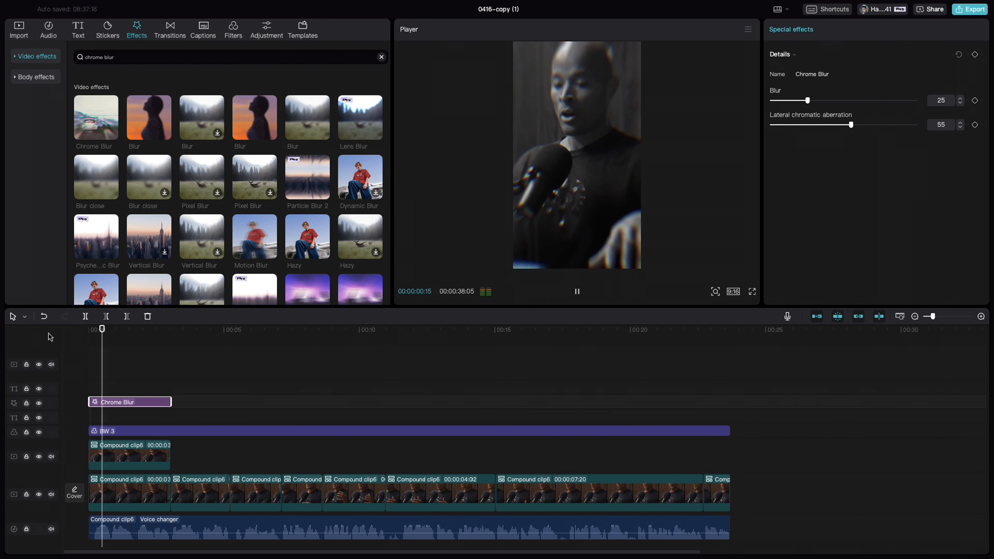
{"action": "key", "text": "space"}
{"action": "key", "text": "space"}
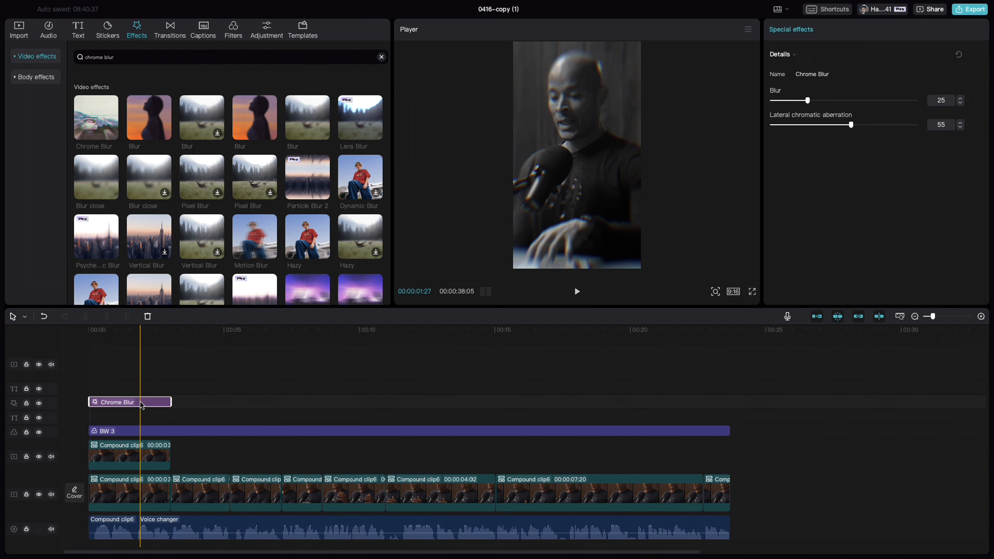
{"action": "left_click_drag", "start_coordinate": [141, 405], "coordinate": [160, 432]}
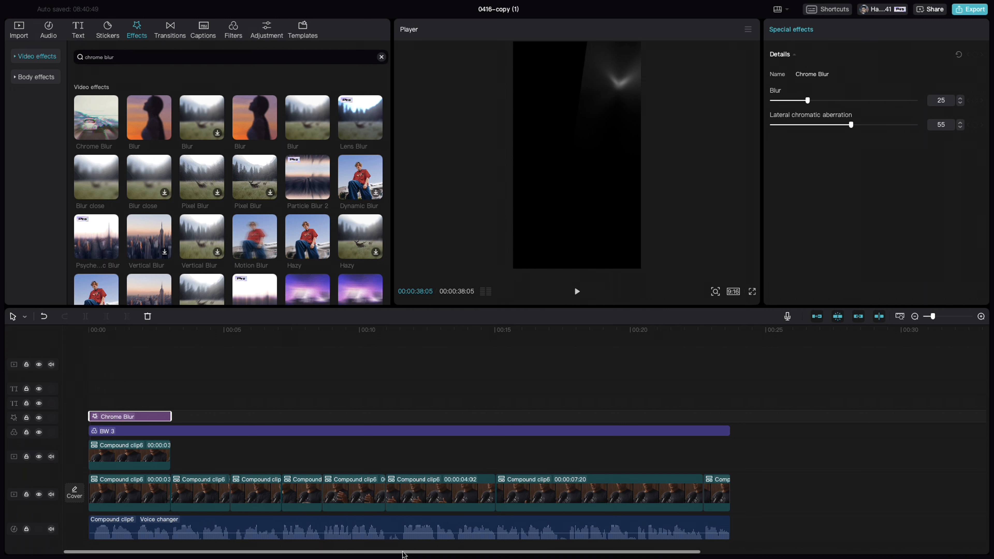
Move the READY? and Are our kids text clips together from near 00:35 to the timeline start
{"action": "left_click_drag", "start_coordinate": [395, 554], "coordinate": [577, 552]}
{"action": "left_click", "coordinate": [844, 388]}
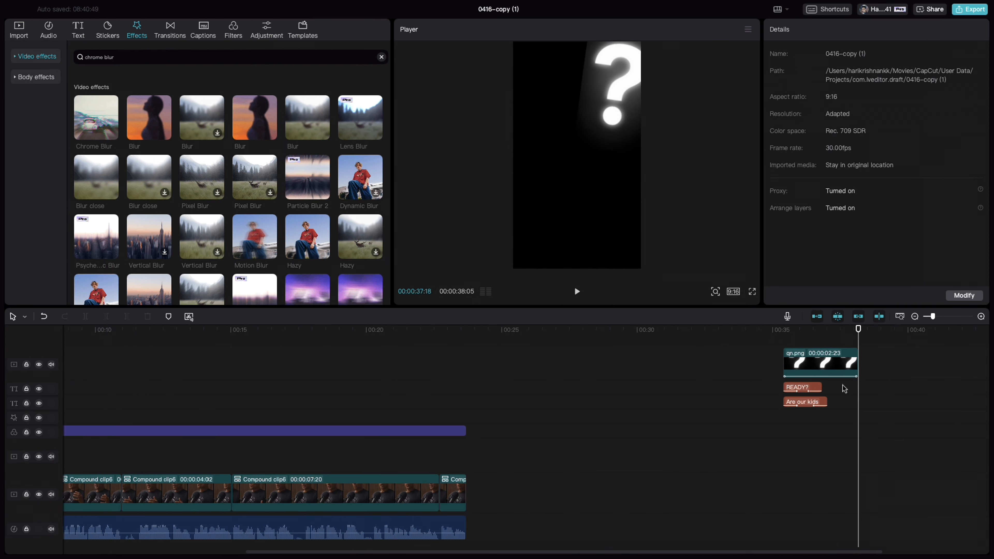
{"action": "left_click_drag", "start_coordinate": [844, 408], "coordinate": [760, 412]}
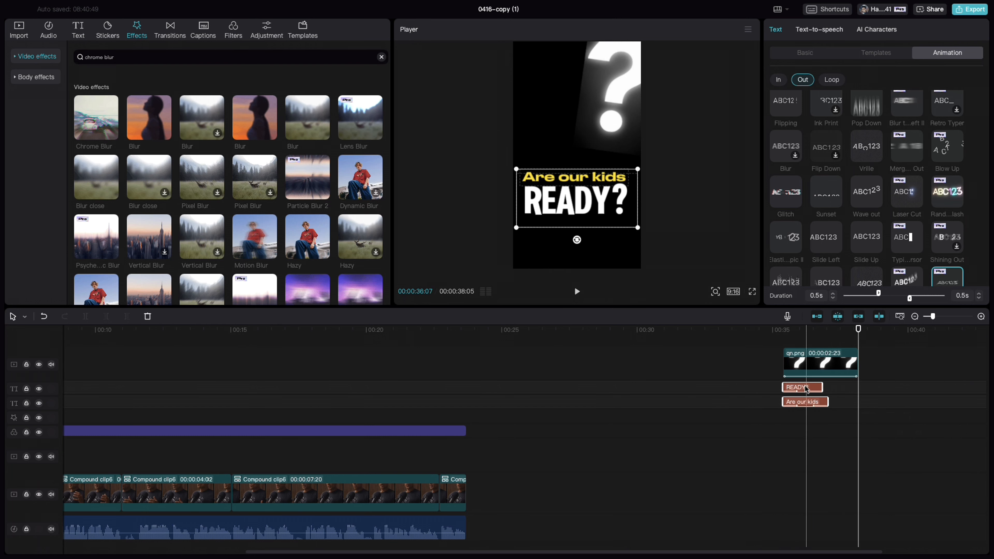
{"action": "left_click_drag", "start_coordinate": [807, 387], "coordinate": [114, 388]}
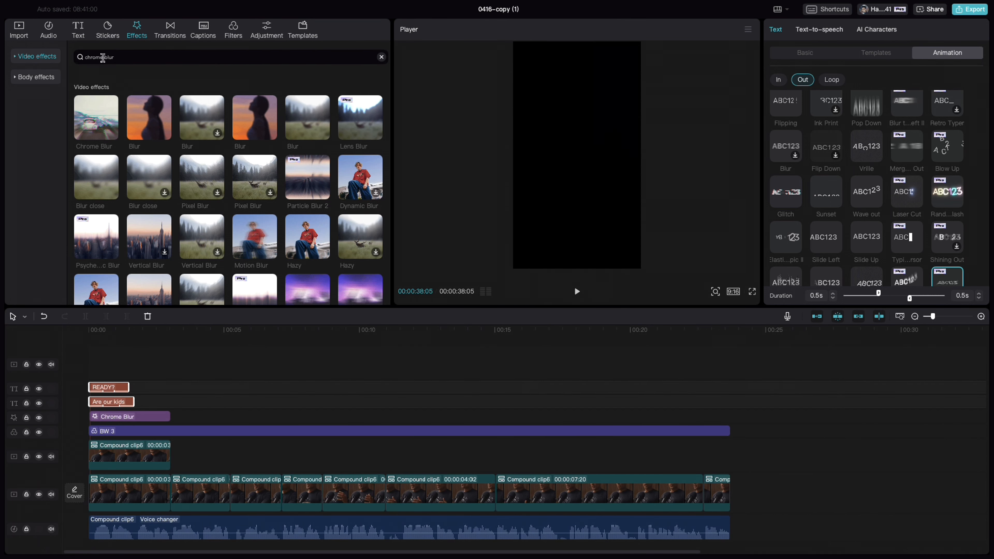
{"action": "left_click", "coordinate": [79, 32]}
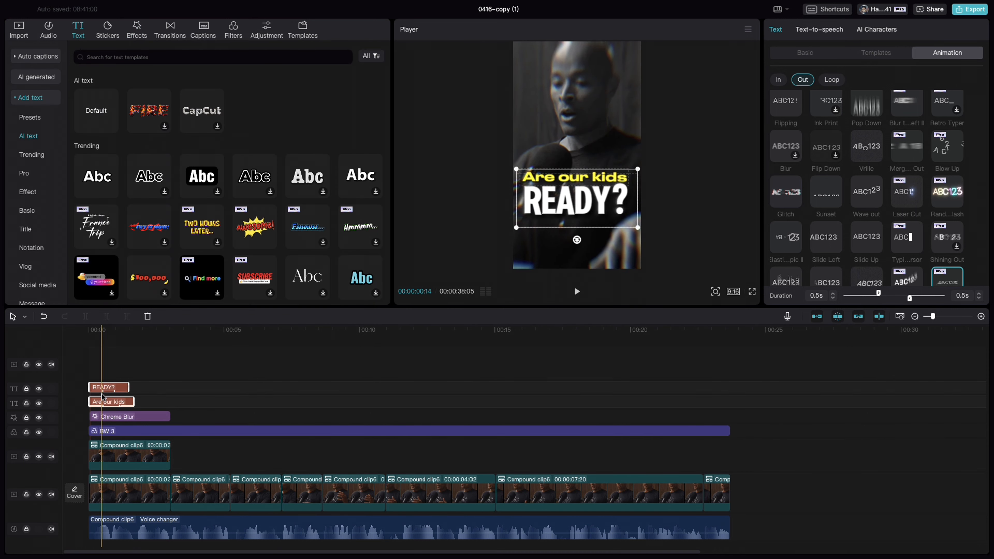
Examine the Are our kids text's font and color settings and its In and Out animations
{"action": "left_click", "coordinate": [112, 404]}
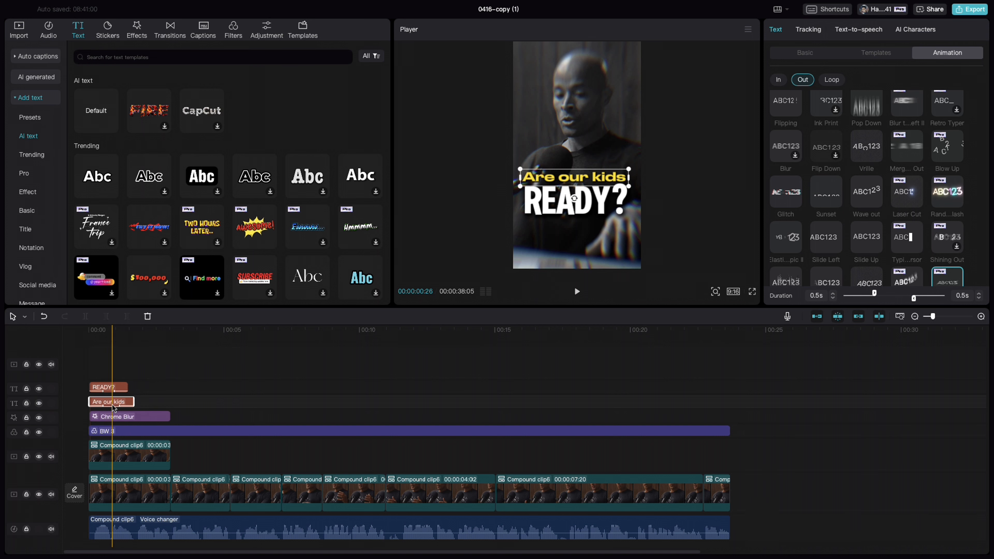
{"action": "left_click", "coordinate": [121, 360]}
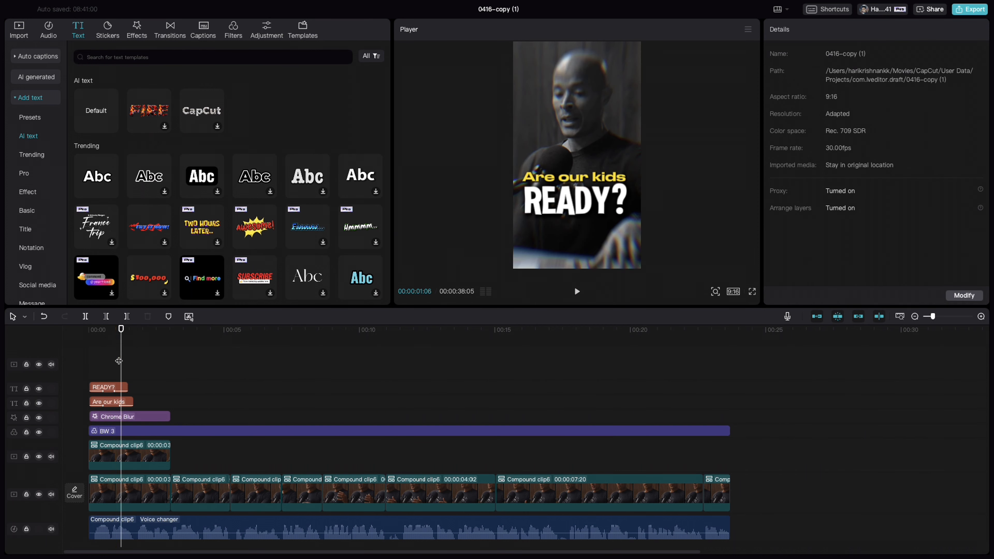
{"action": "left_click", "coordinate": [111, 403]}
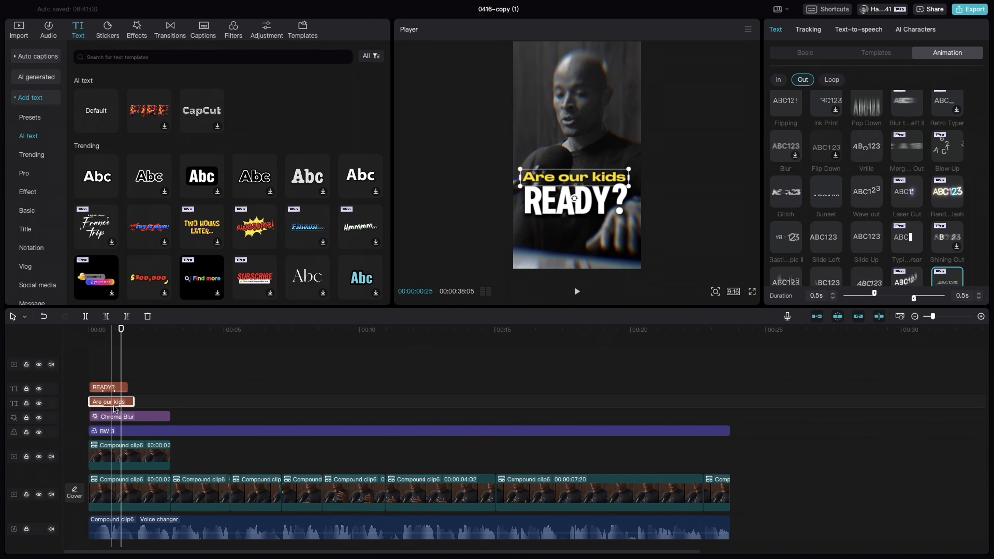
{"action": "left_click", "coordinate": [815, 53]}
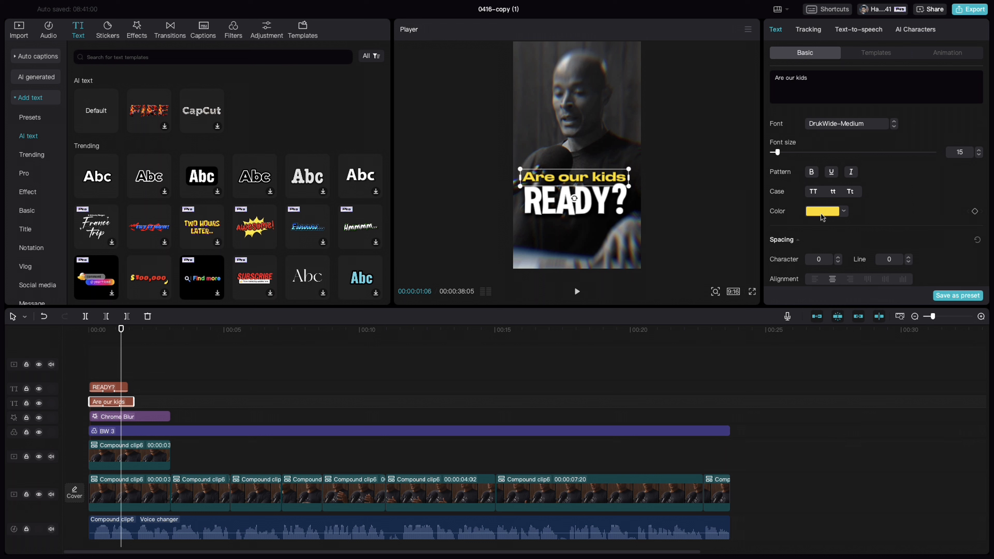
{"action": "left_click", "coordinate": [963, 58]}
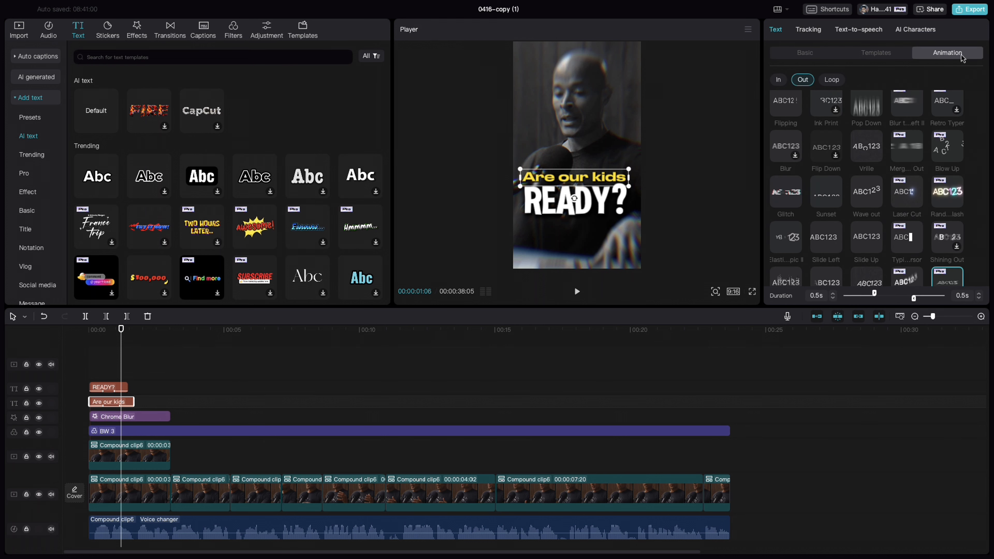
{"action": "left_click", "coordinate": [779, 79]}
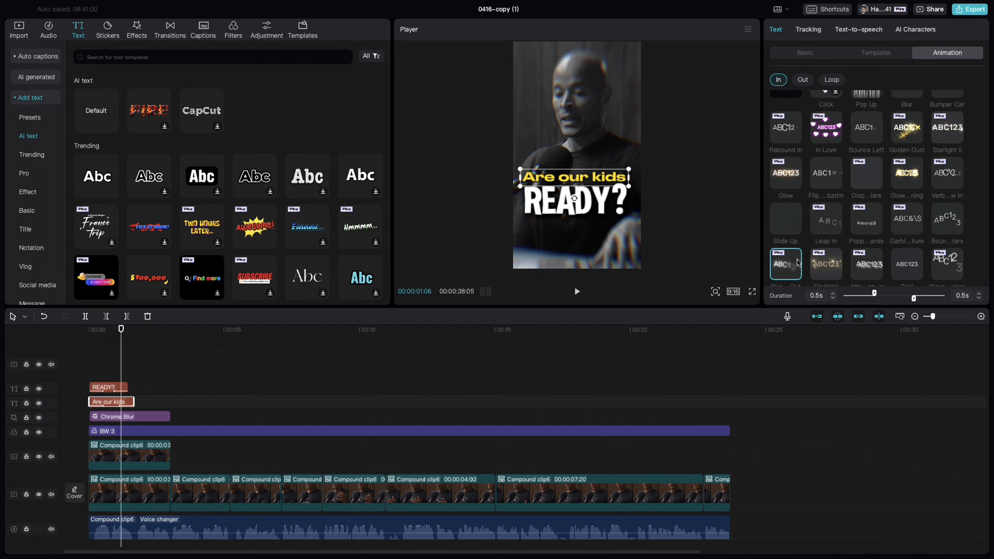
{"action": "scroll", "coordinate": [794, 268], "scroll_direction": "down", "scroll_amount": 1}
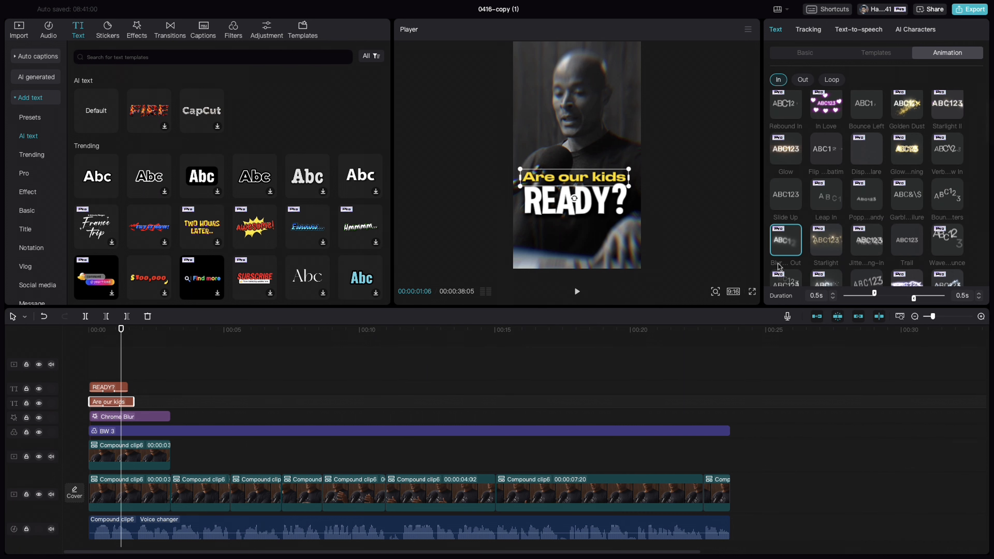
{"action": "left_click", "coordinate": [803, 81]}
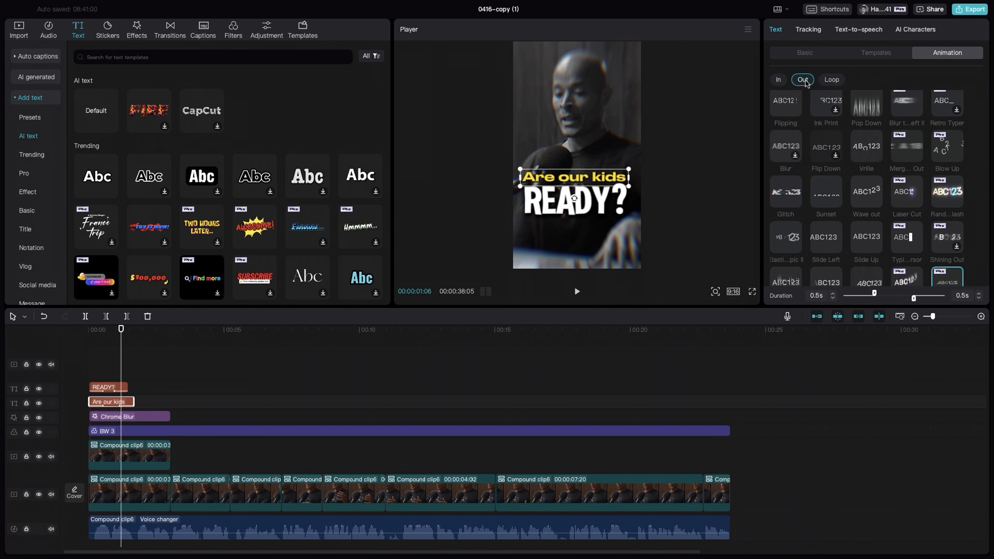
{"action": "scroll", "coordinate": [935, 216], "scroll_direction": "down", "scroll_amount": 1}
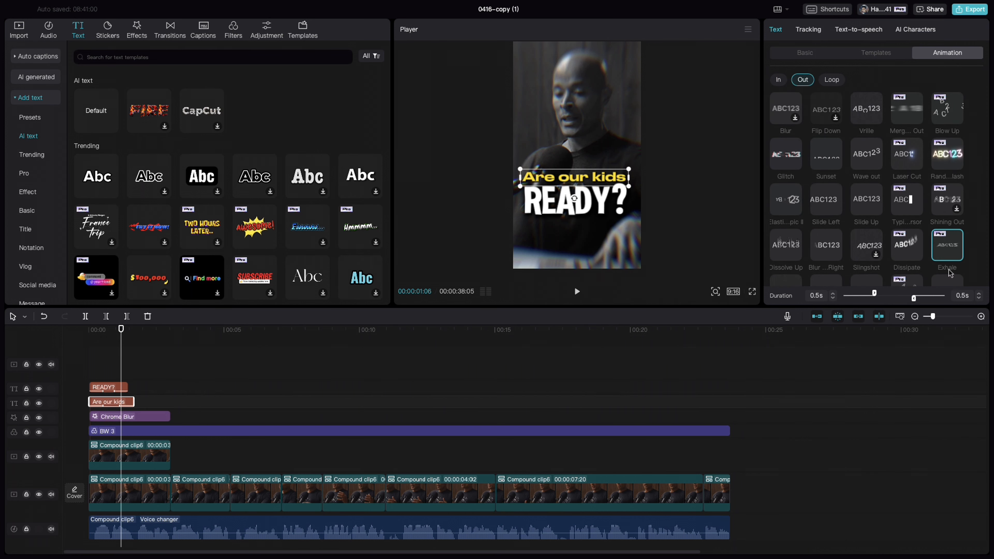
Examine the READY? text's font and color settings and its In and Out animations
{"action": "left_click", "coordinate": [116, 388]}
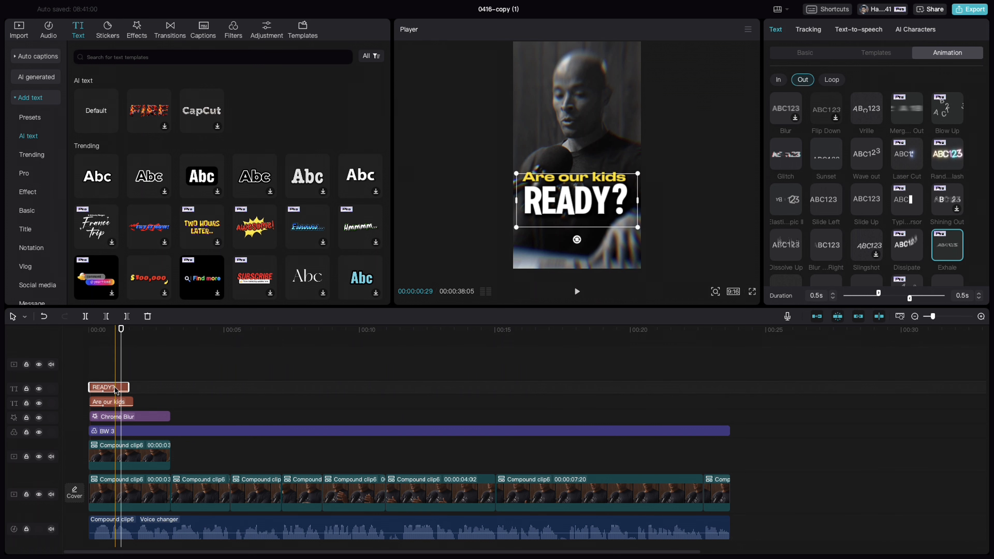
{"action": "left_click", "coordinate": [787, 57]}
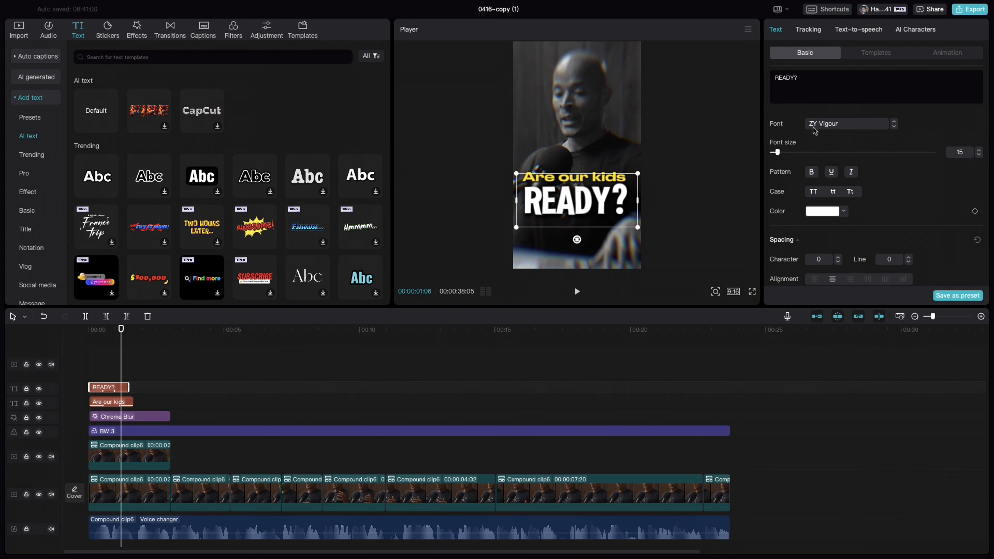
{"action": "left_click", "coordinate": [943, 59]}
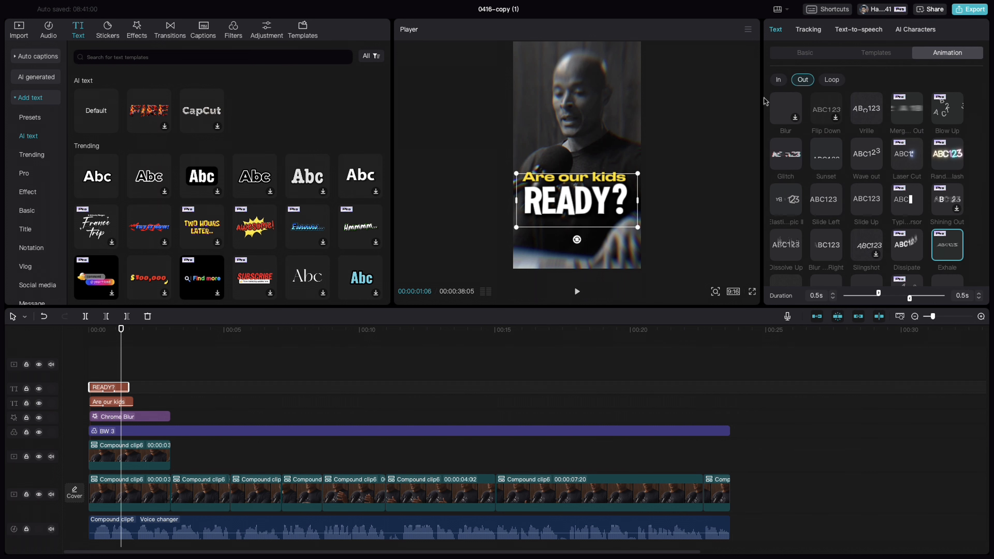
{"action": "left_click", "coordinate": [778, 80]}
{"action": "scroll", "coordinate": [807, 174], "scroll_direction": "down", "scroll_amount": 2}
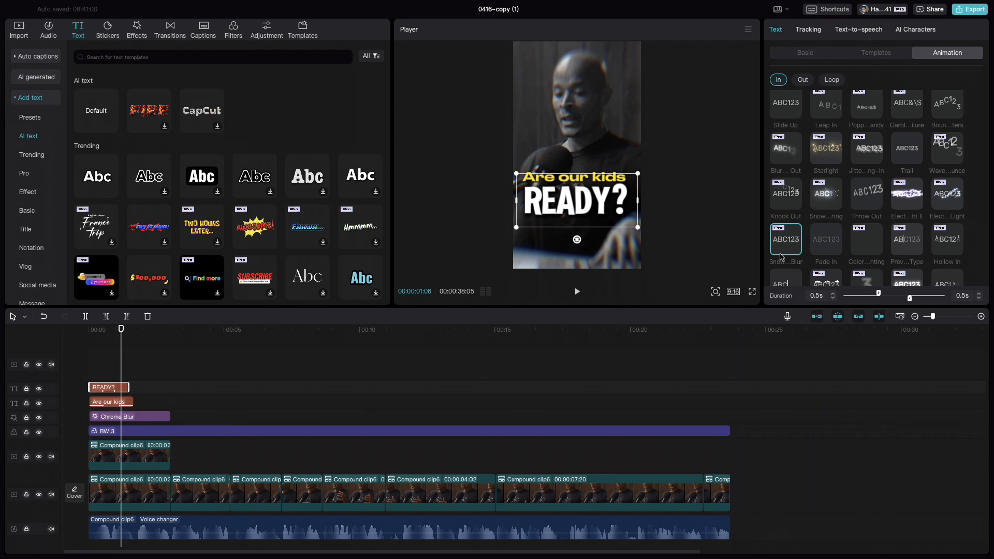
{"action": "left_click", "coordinate": [803, 80]}
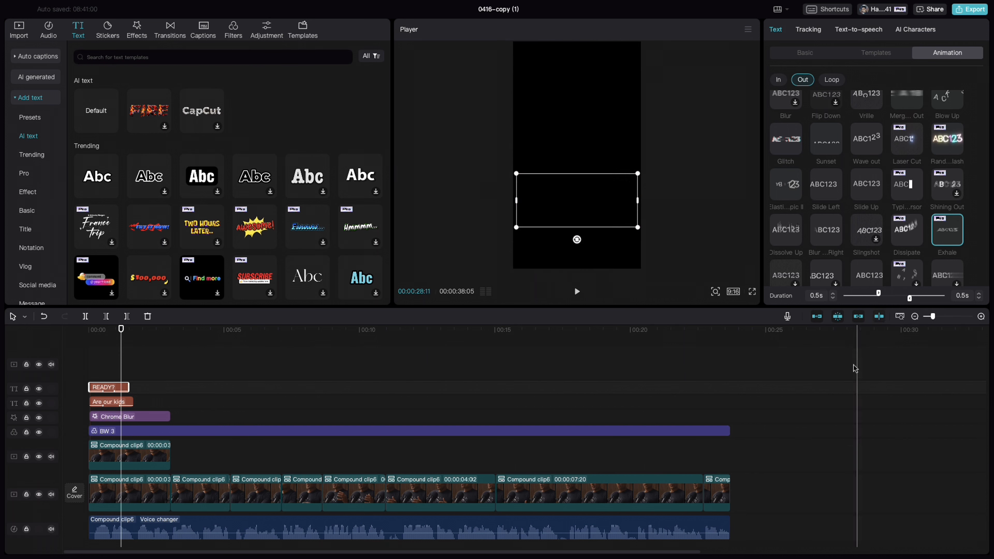
Move the qn.png clip to the timeline start, between the cutout overlay and the main video track, and view its Combo animation
{"action": "scroll", "coordinate": [853, 372], "scroll_direction": "right", "scroll_amount": 10}
{"action": "left_click_drag", "start_coordinate": [662, 372], "coordinate": [134, 464]}
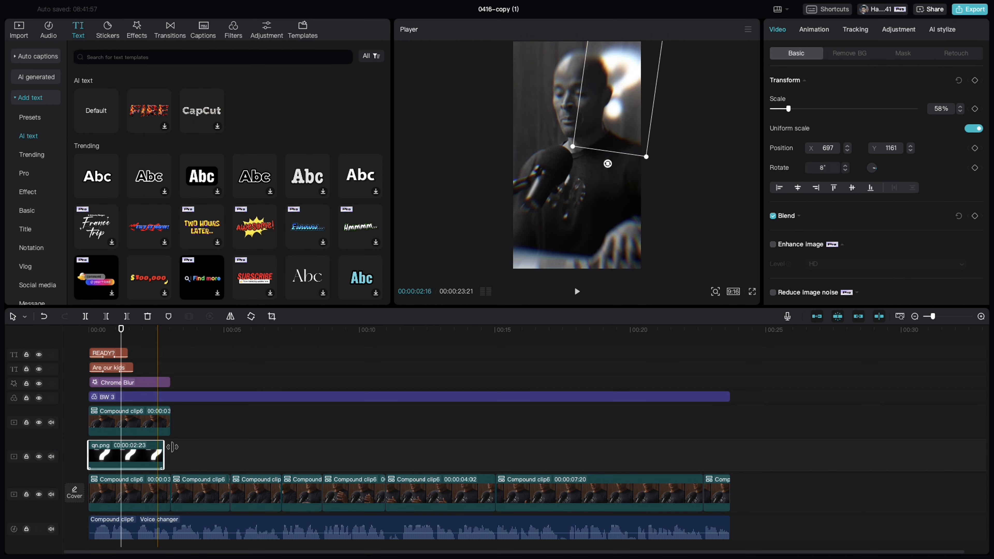
{"action": "left_click", "coordinate": [136, 459]}
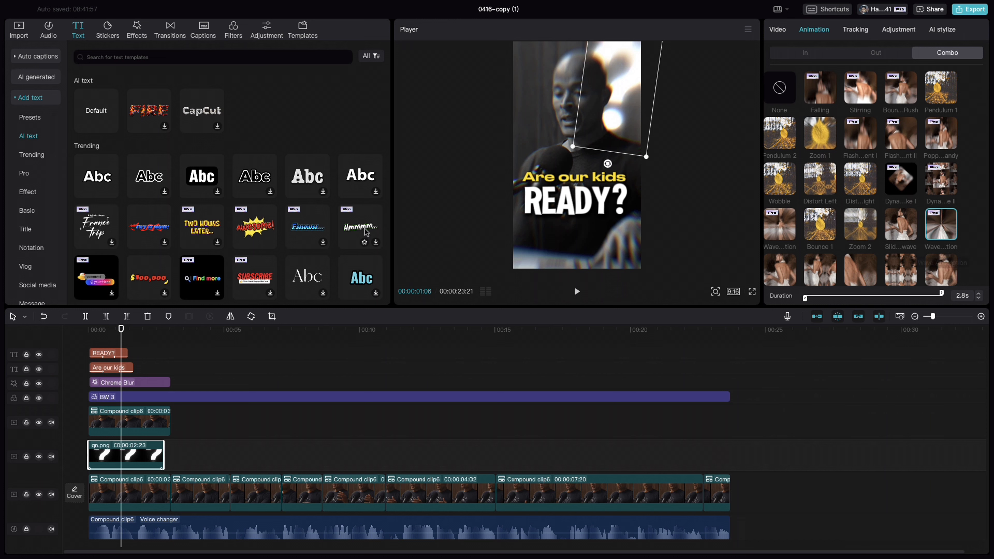
Play the opening from 00:00:00:00 to preview the text, question mark, cutout and blur together
{"action": "left_click_drag", "start_coordinate": [121, 331], "coordinate": [32, 332]}
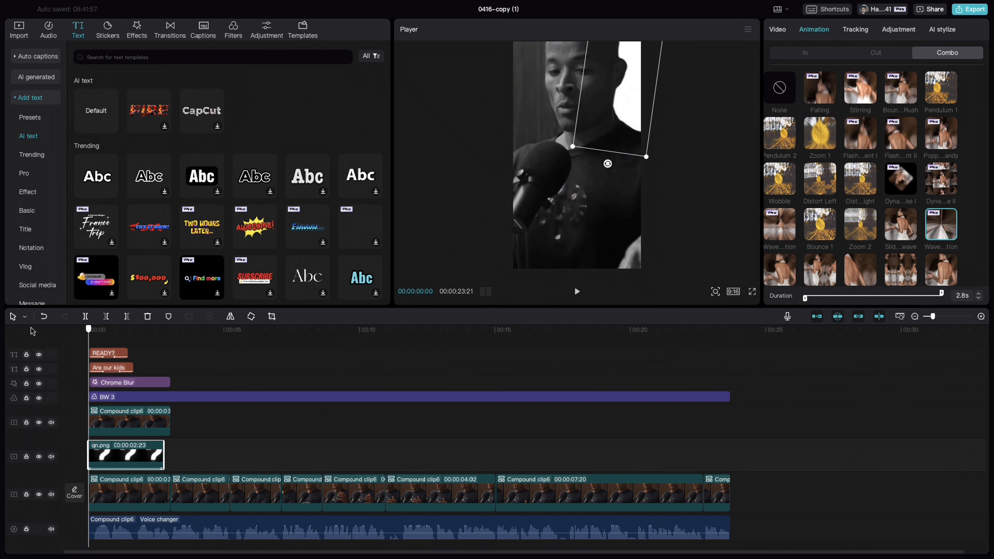
{"action": "left_click", "coordinate": [32, 332]}
{"action": "key", "text": "space"}
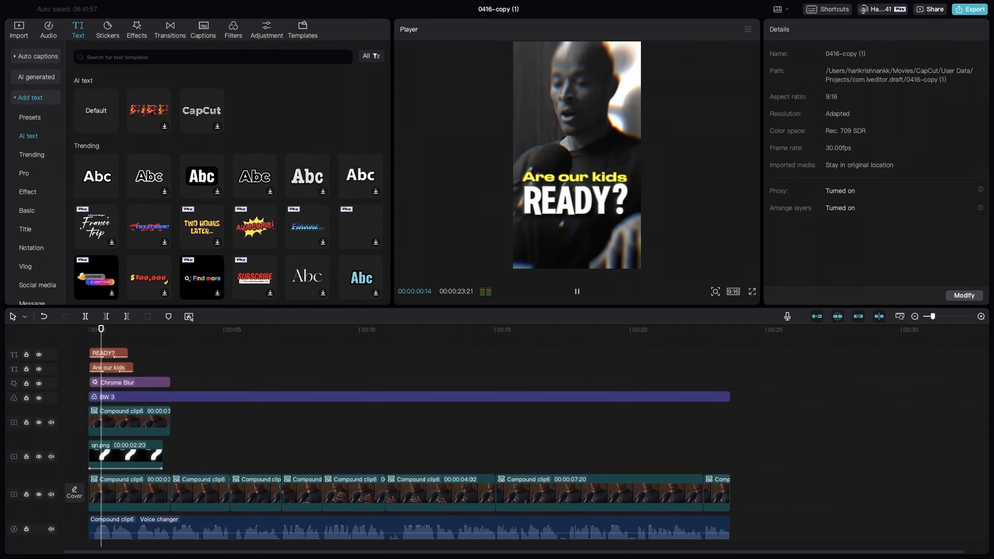
{"action": "key", "text": "space"}
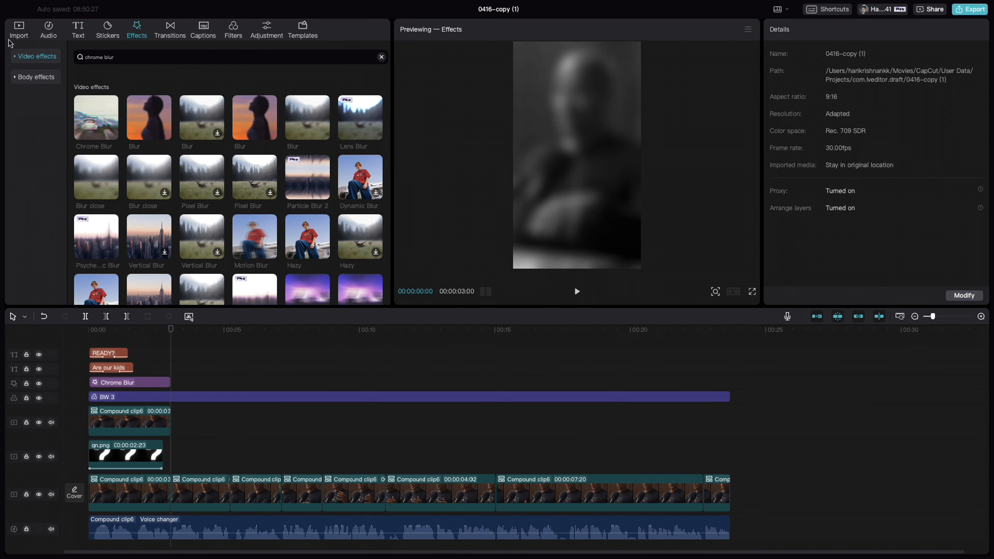
Add the Little-girl-running-in-lavender-field video after qn.png and fill the vertical frame at 350% scale, position X -401, Y -48
{"action": "left_click", "coordinate": [15, 36]}
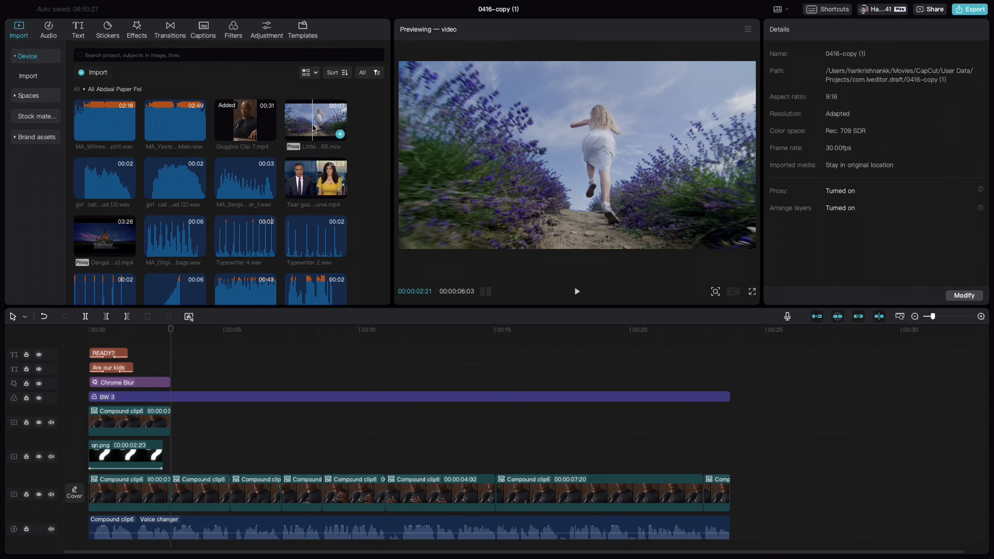
{"action": "left_click_drag", "start_coordinate": [311, 172], "coordinate": [168, 454]}
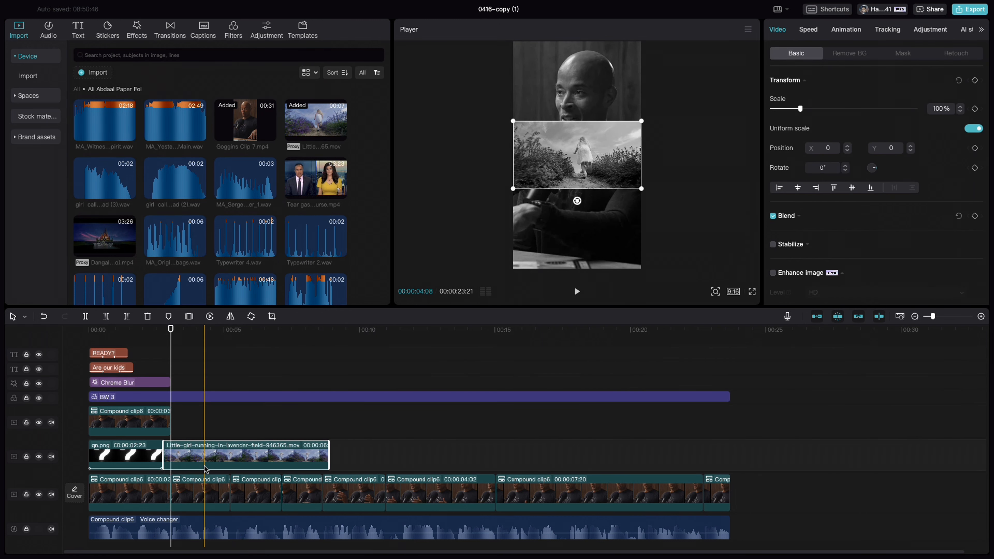
{"action": "left_click_drag", "start_coordinate": [641, 189], "coordinate": [736, 509]}
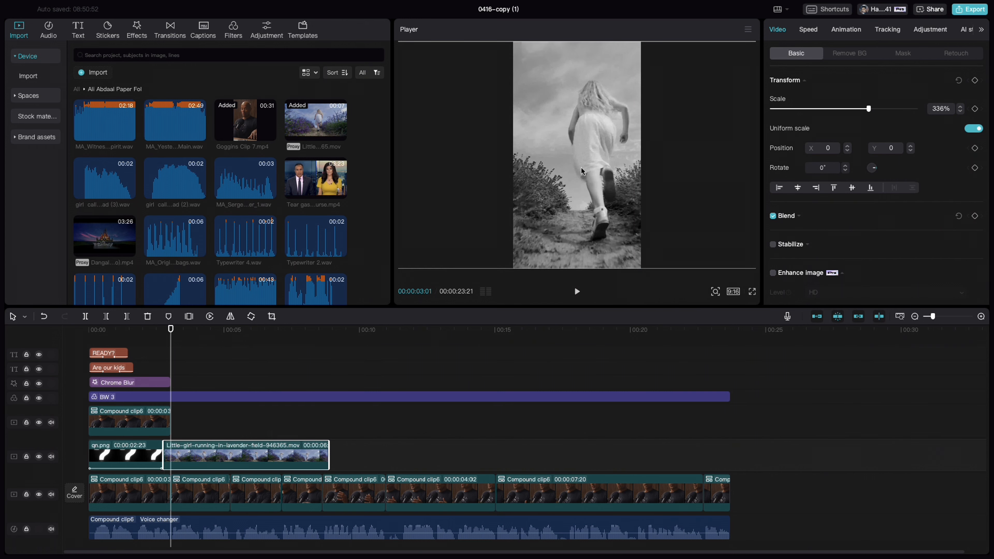
{"action": "mouse_move", "coordinate": [548, 168]}
{"action": "left_mouse_down"}
{"action": "mouse_move", "coordinate": [533, 168]}
{"action": "mouse_move", "coordinate": [567, 169]}
{"action": "mouse_move", "coordinate": [558, 169]}
{"action": "left_mouse_up"}
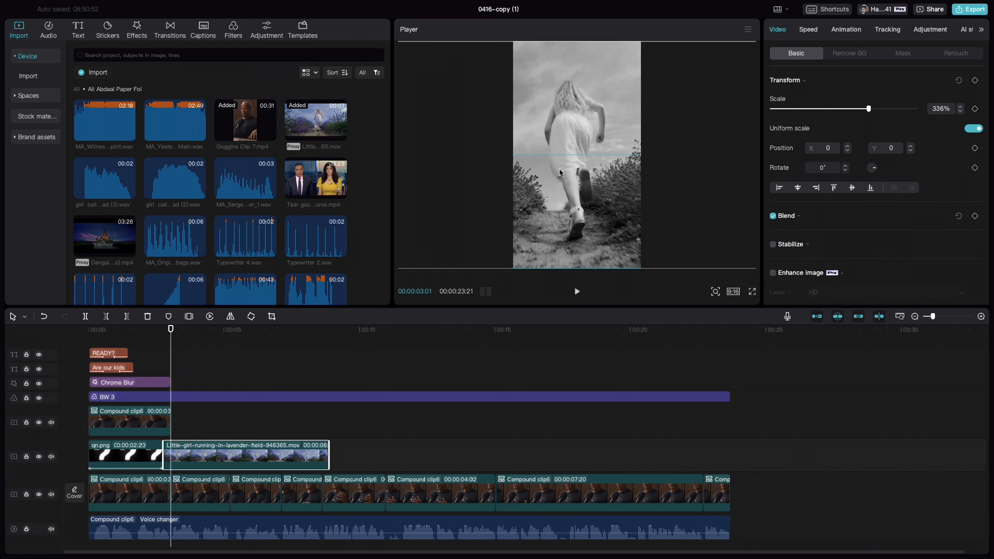
{"action": "left_click_drag", "start_coordinate": [560, 172], "coordinate": [484, 184]}
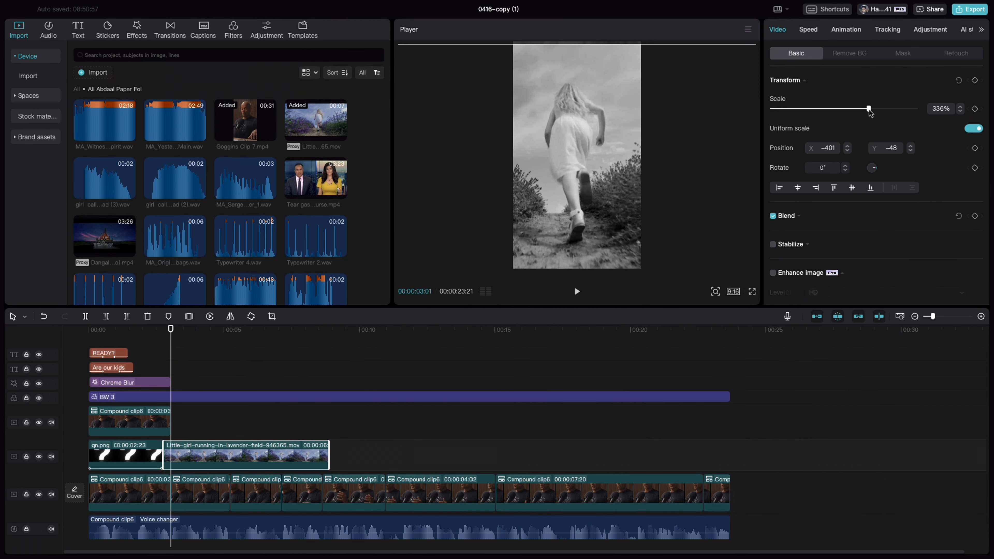
{"action": "left_click_drag", "start_coordinate": [869, 110], "coordinate": [872, 109]}
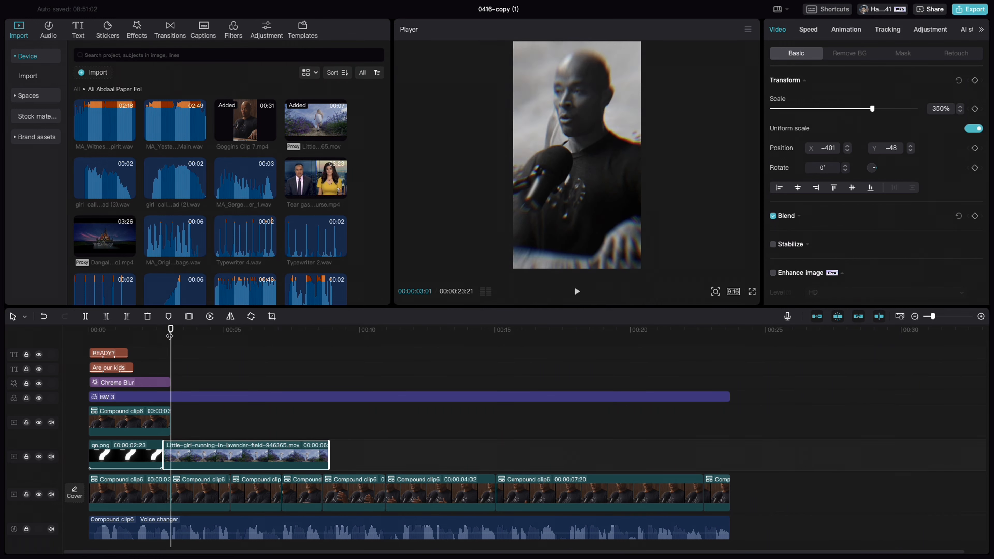
Split the lavender-field clip at about 4 seconds on the timeline and delete the part before the cut
{"action": "left_click_drag", "start_coordinate": [170, 333], "coordinate": [205, 331]}
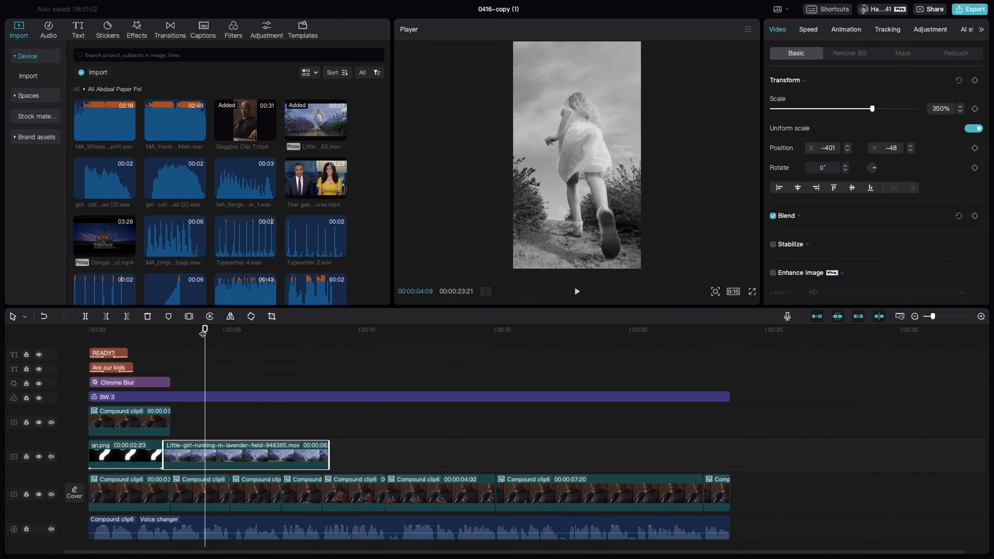
{"action": "left_click_drag", "start_coordinate": [203, 330], "coordinate": [197, 331]}
{"action": "left_click", "coordinate": [86, 316]}
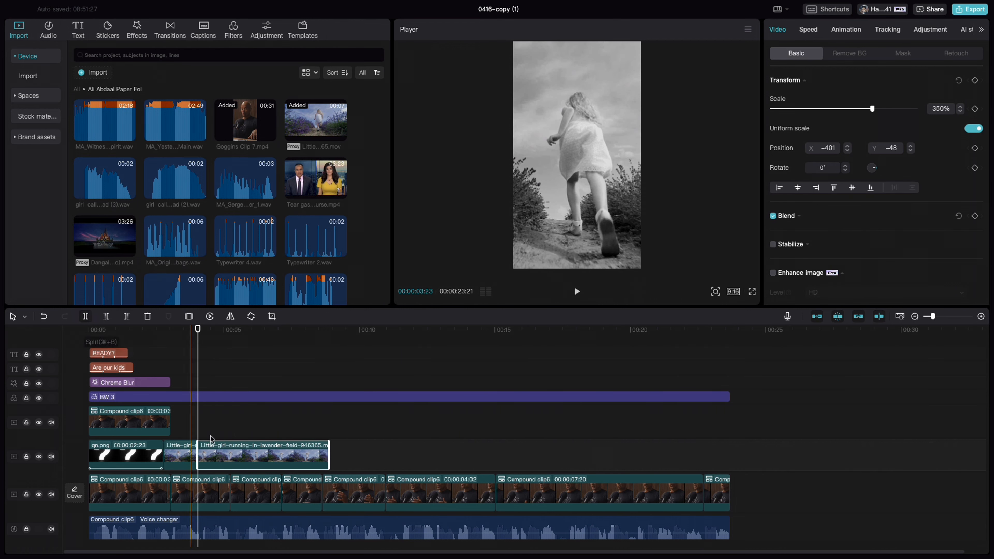
{"action": "left_click", "coordinate": [188, 454]}
{"action": "key", "text": "Delete"}
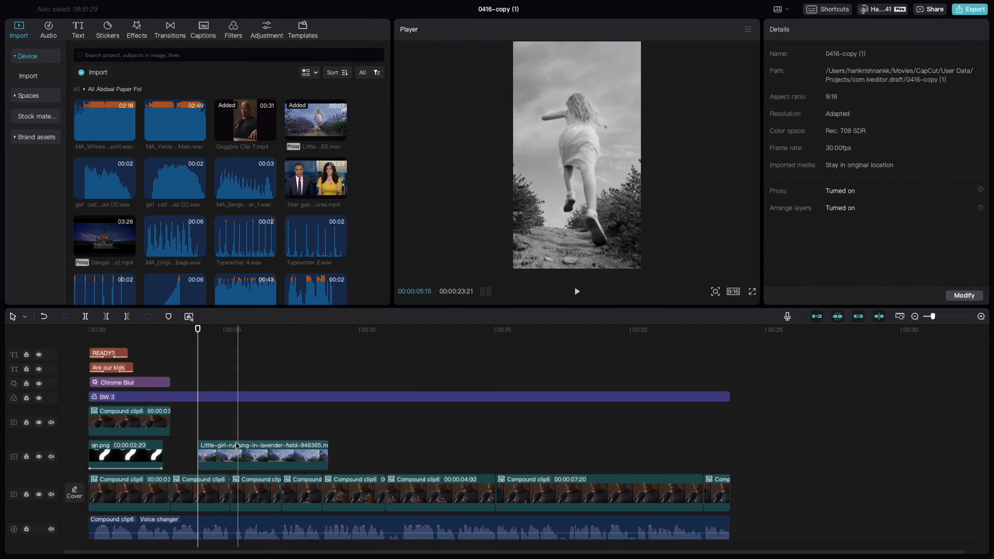
Start the remaining lavender-field clip where the cutout overlay ends and trim its end to match the second main-track segment
{"action": "left_click_drag", "start_coordinate": [236, 450], "coordinate": [209, 449]}
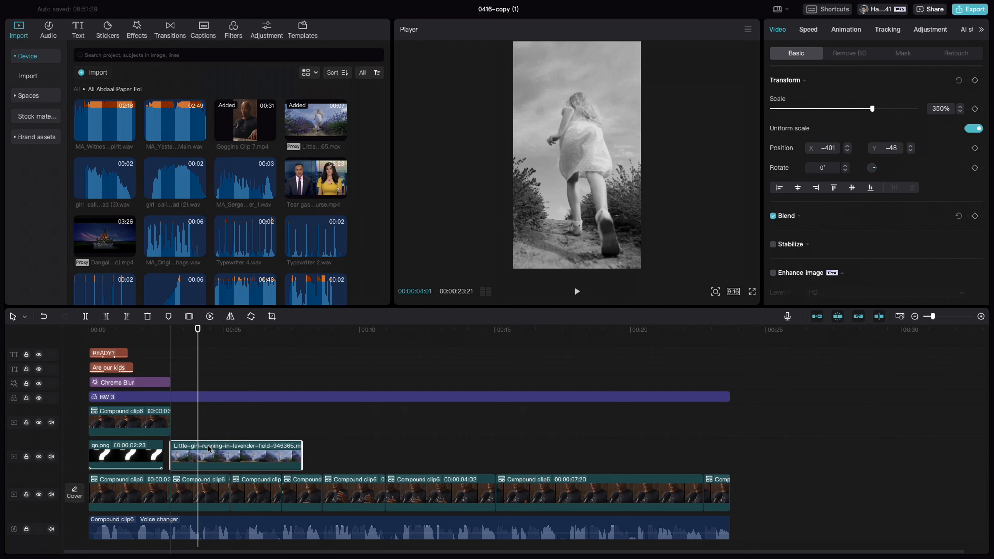
{"action": "left_click_drag", "start_coordinate": [302, 454], "coordinate": [231, 455]}
{"action": "left_click", "coordinate": [199, 449]}
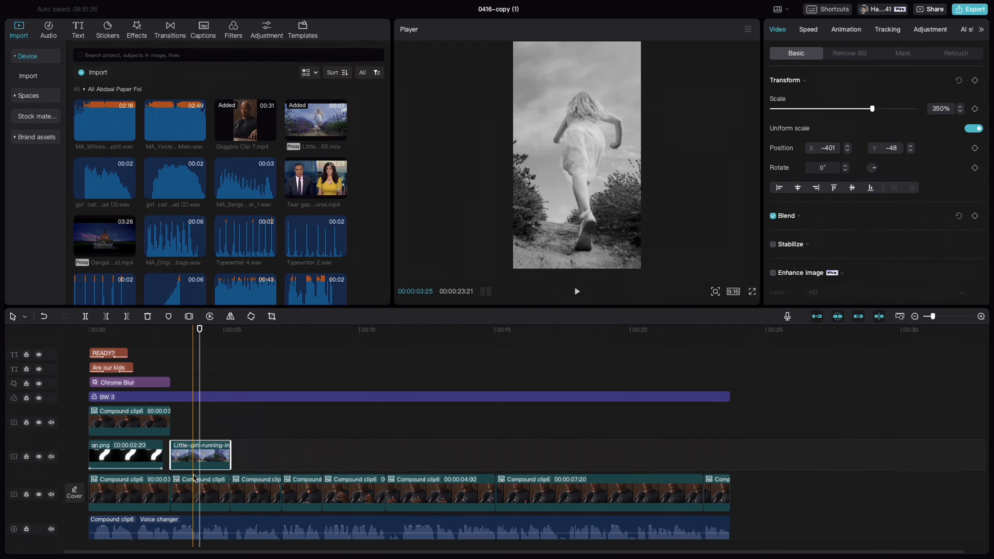
Delete the second Compound clip6 segment on the main track, beneath the lavender-field clip
{"action": "left_click", "coordinate": [189, 492]}
{"action": "key", "text": "Delete"}
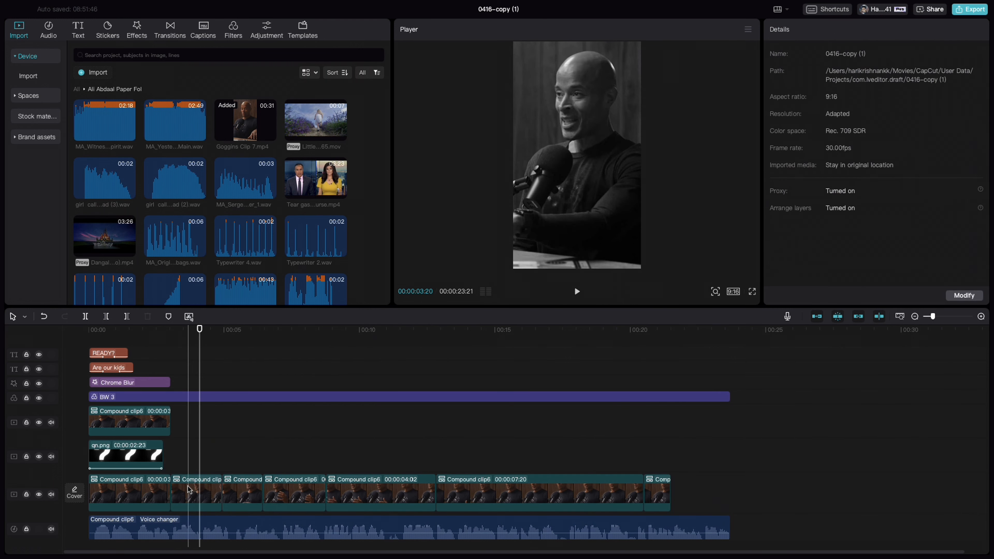
Undo the last segment deletion, move the lavender-field clip onto the main track after the first segment, and delete the Compound clip6 segment following it
{"action": "key", "text": "super+z"}
{"action": "left_click", "coordinate": [199, 454]}
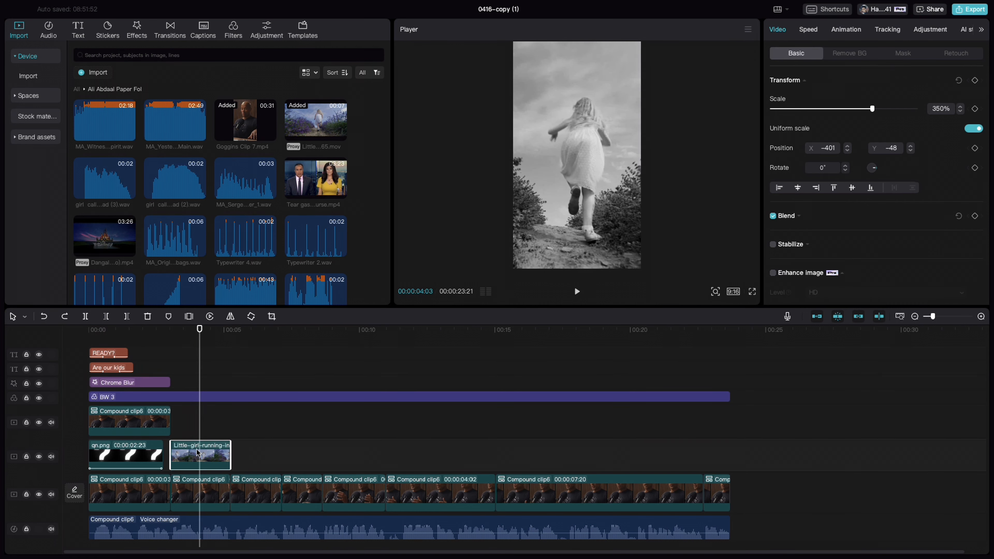
{"action": "left_click_drag", "start_coordinate": [198, 454], "coordinate": [192, 492]}
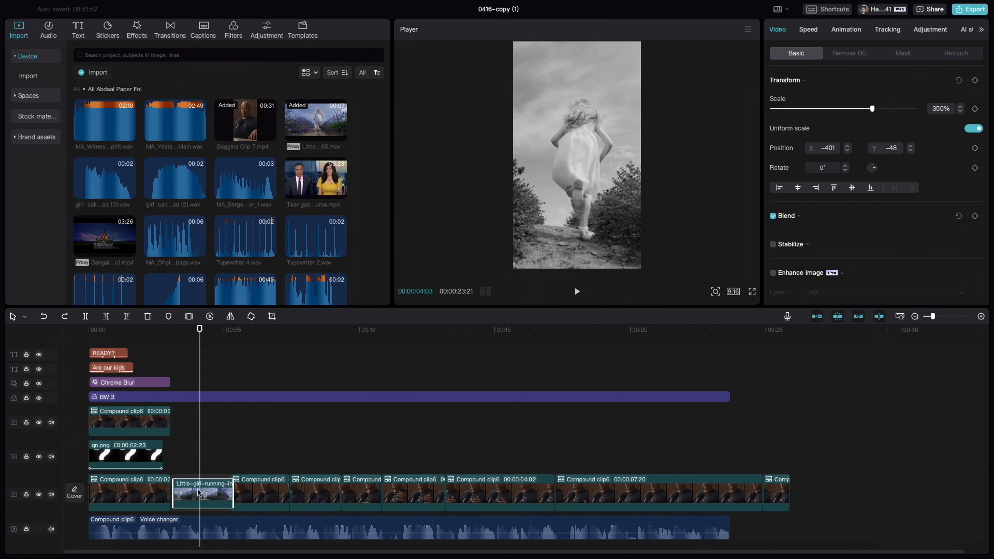
{"action": "left_click", "coordinate": [243, 487]}
{"action": "key", "text": "Delete"}
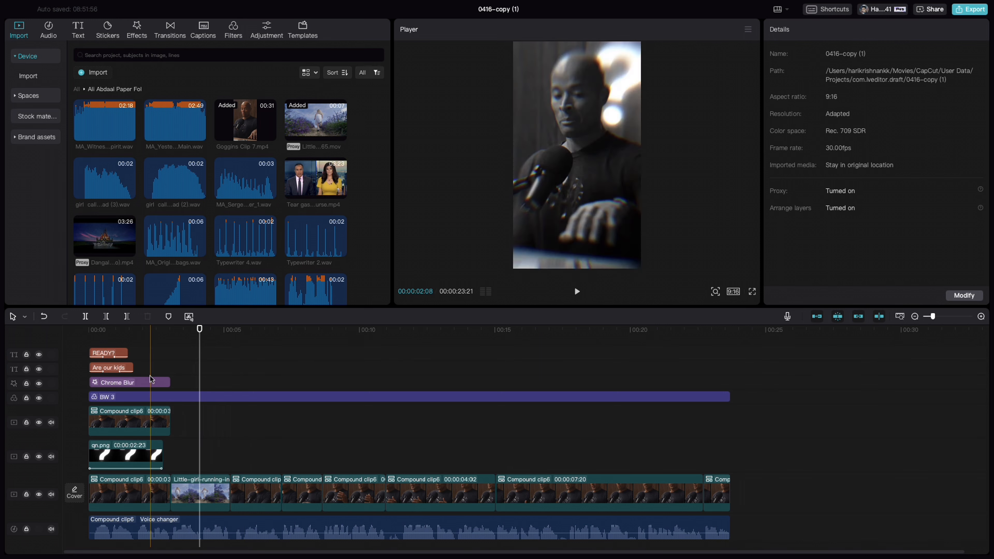
Add the Mix transition from the Overlay category between the first Compound clip6 segment and the lavender-field clip
{"action": "left_click_drag", "start_coordinate": [200, 330], "coordinate": [173, 335]}
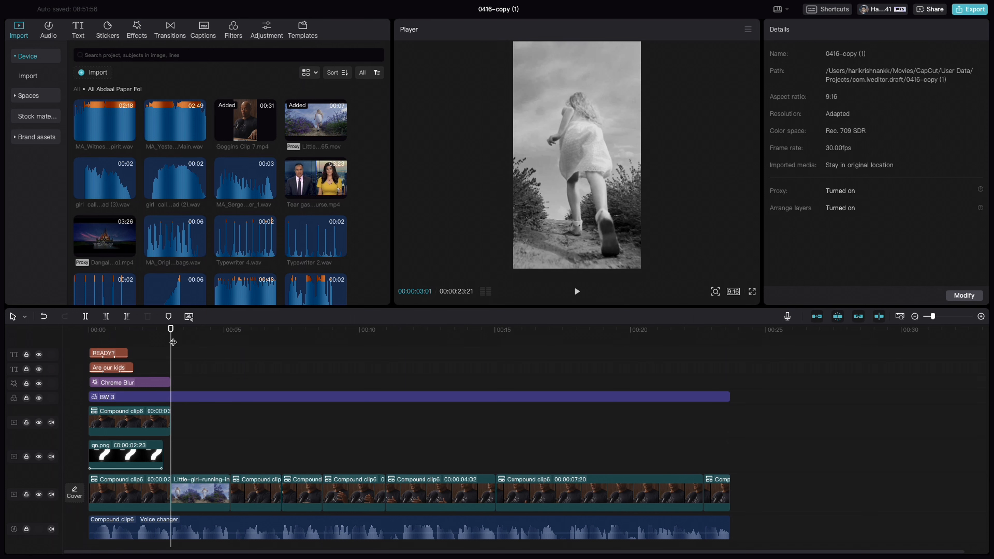
{"action": "left_click", "coordinate": [169, 31]}
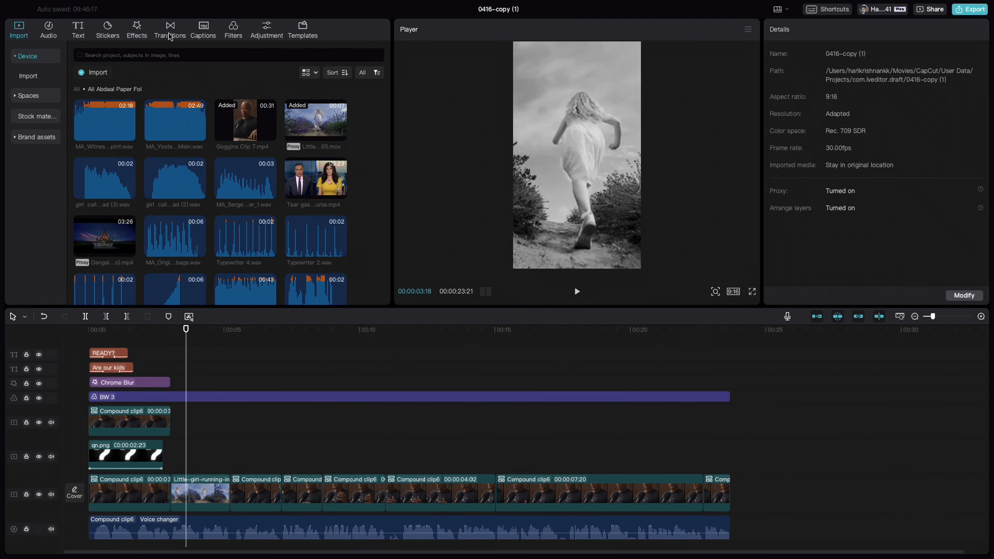
{"action": "left_click", "coordinate": [170, 32]}
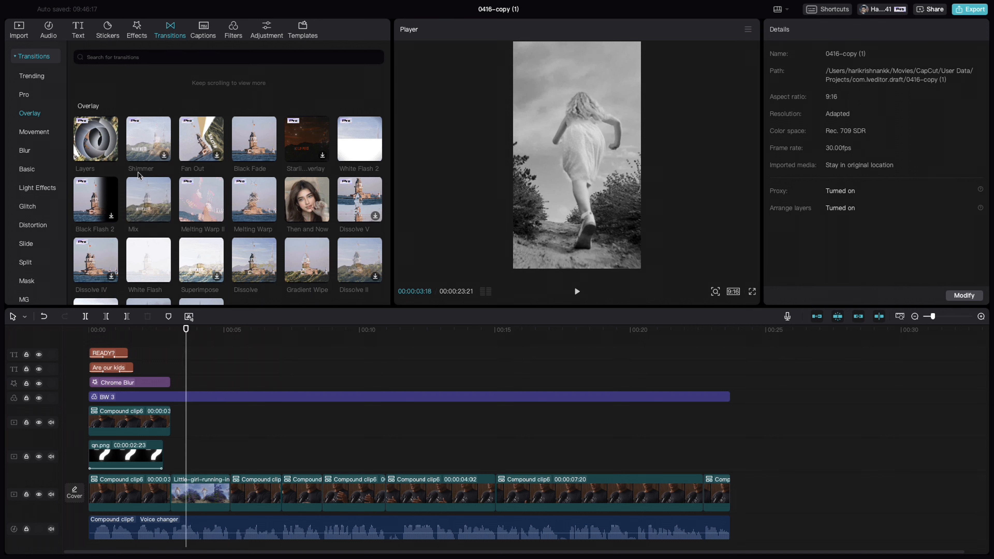
{"action": "left_click", "coordinate": [148, 199]}
{"action": "left_click_drag", "start_coordinate": [149, 199], "coordinate": [160, 490]}
{"action": "left_click_drag", "start_coordinate": [193, 331], "coordinate": [164, 334]}
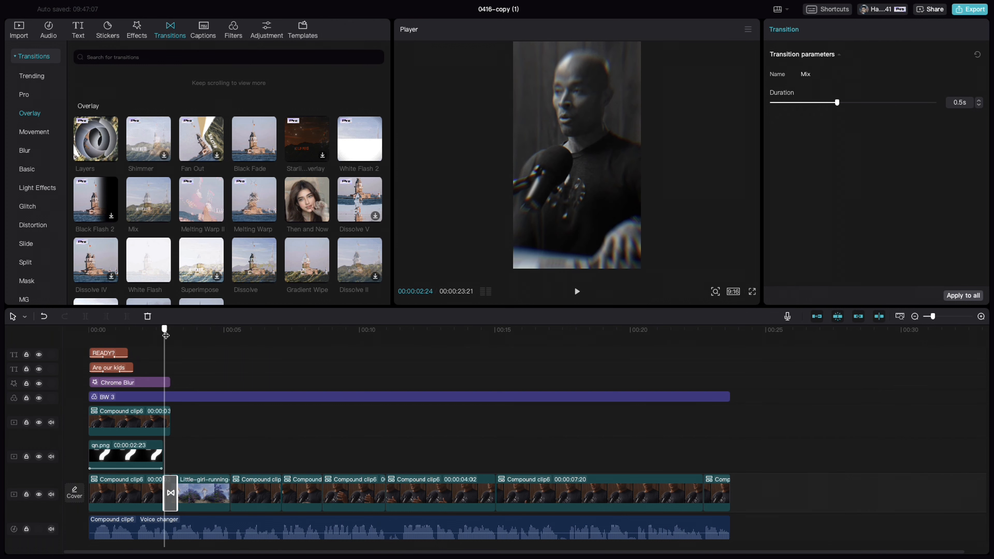
{"action": "left_click_drag", "start_coordinate": [165, 335], "coordinate": [170, 335]}
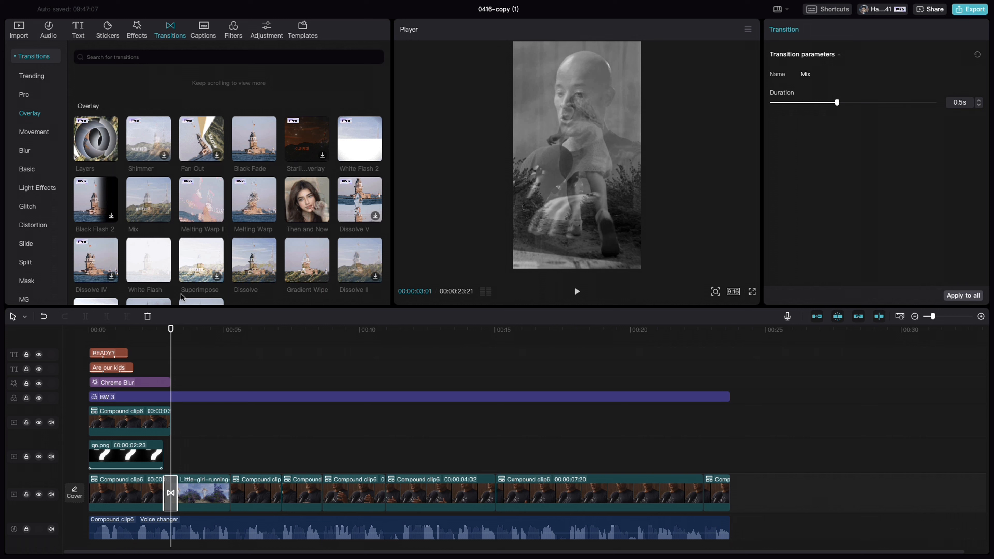
Add the Butterfly video effect above the lavender-field clip, spanning from the start of the Mix transition to the clip's end
{"action": "left_click", "coordinate": [134, 37]}
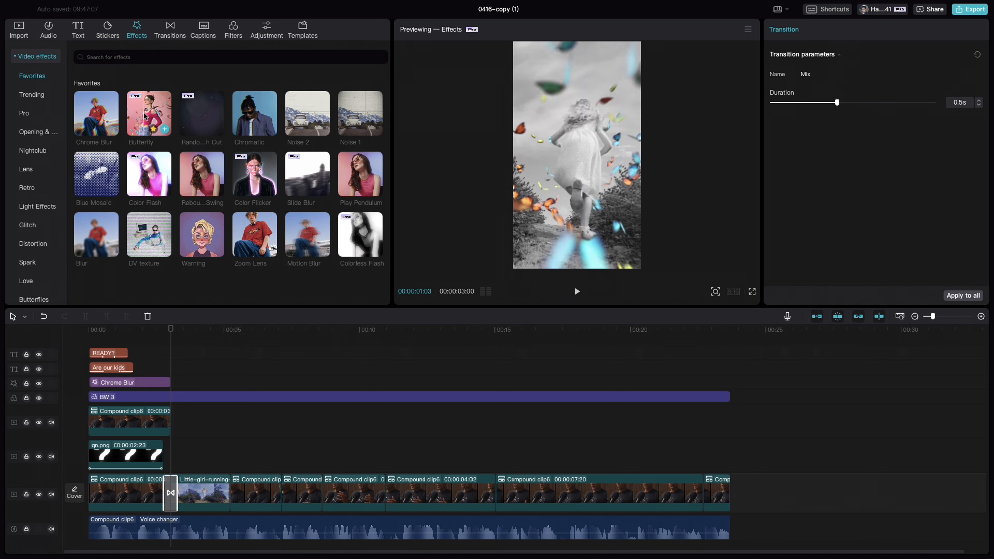
{"action": "left_click_drag", "start_coordinate": [149, 146], "coordinate": [159, 475]}
{"action": "left_click_drag", "start_coordinate": [239, 480], "coordinate": [229, 481]}
{"action": "left_click_drag", "start_coordinate": [157, 480], "coordinate": [164, 480]}
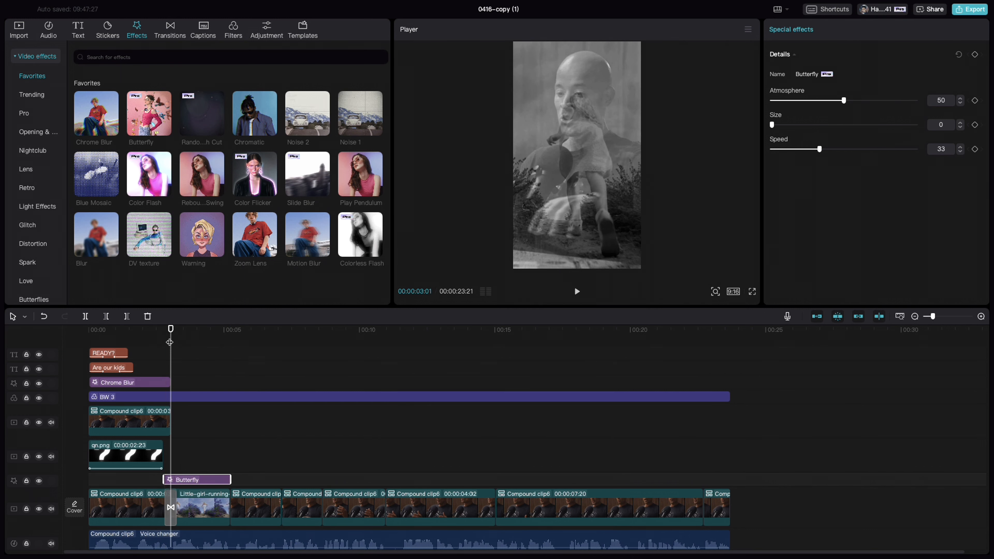
{"action": "mouse_move", "coordinate": [171, 331]}
{"action": "left_mouse_down"}
{"action": "mouse_move", "coordinate": [156, 331]}
{"action": "mouse_move", "coordinate": [189, 329]}
{"action": "left_mouse_up"}
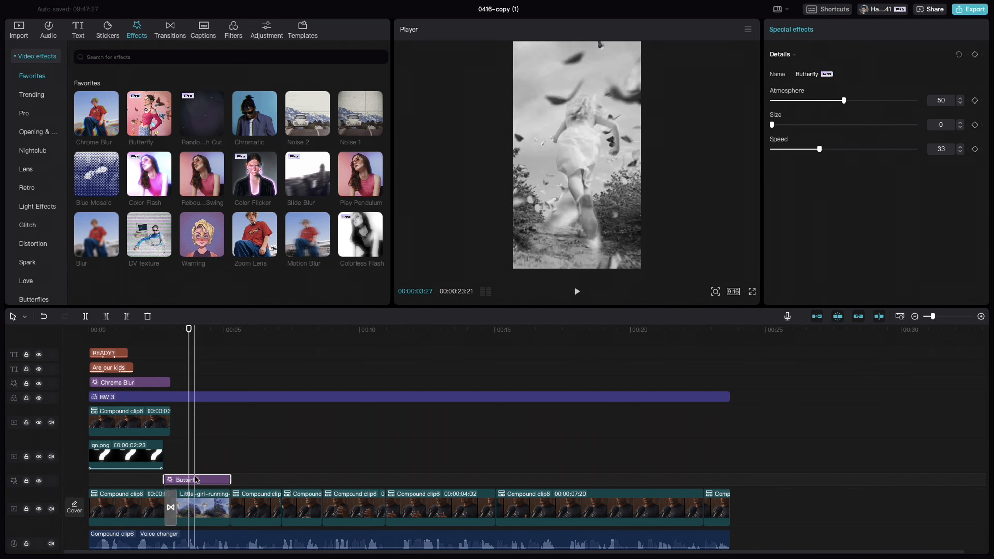
Move the Butterfly effect to a track above the BW 3 filter and trim its end to slightly before the lavender-field clip's end
{"action": "left_click_drag", "start_coordinate": [203, 480], "coordinate": [203, 396]}
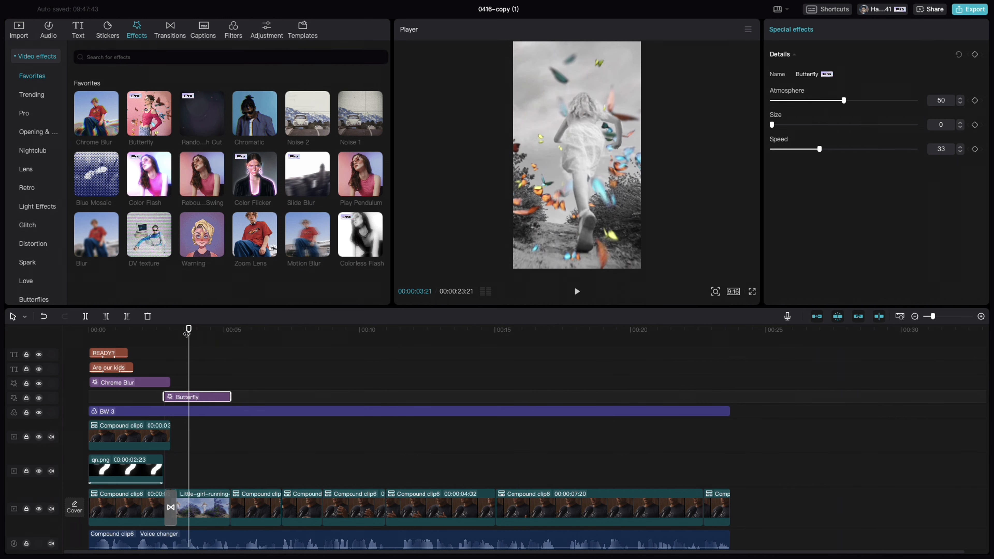
{"action": "left_click_drag", "start_coordinate": [187, 332], "coordinate": [230, 333]}
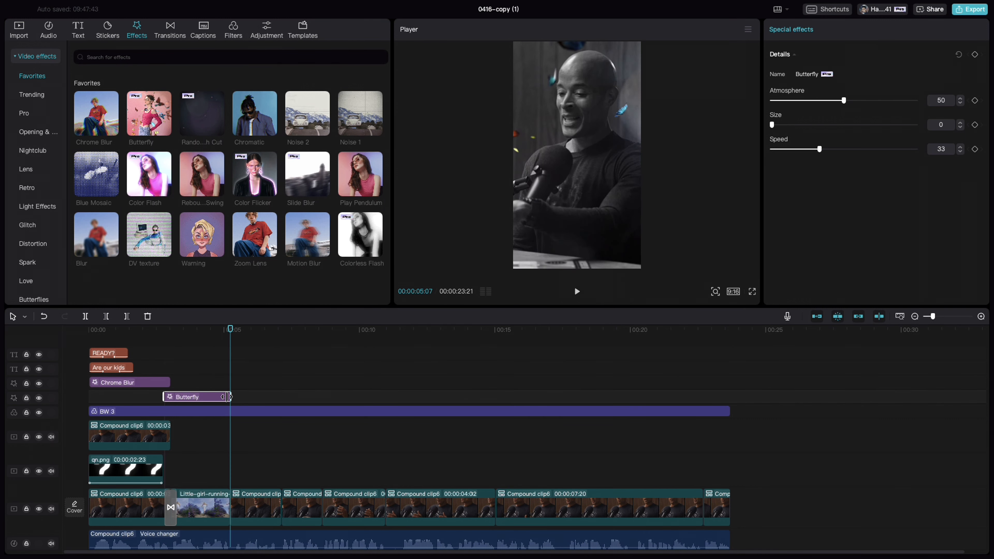
{"action": "left_click_drag", "start_coordinate": [225, 396], "coordinate": [225, 396]}
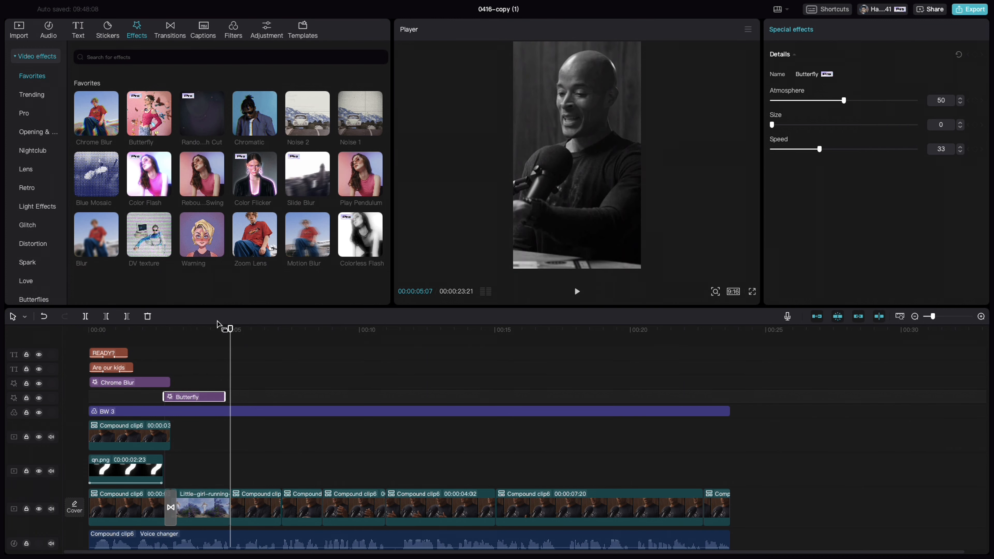
{"action": "left_click_drag", "start_coordinate": [229, 330], "coordinate": [149, 329]}
{"action": "key", "text": "space"}
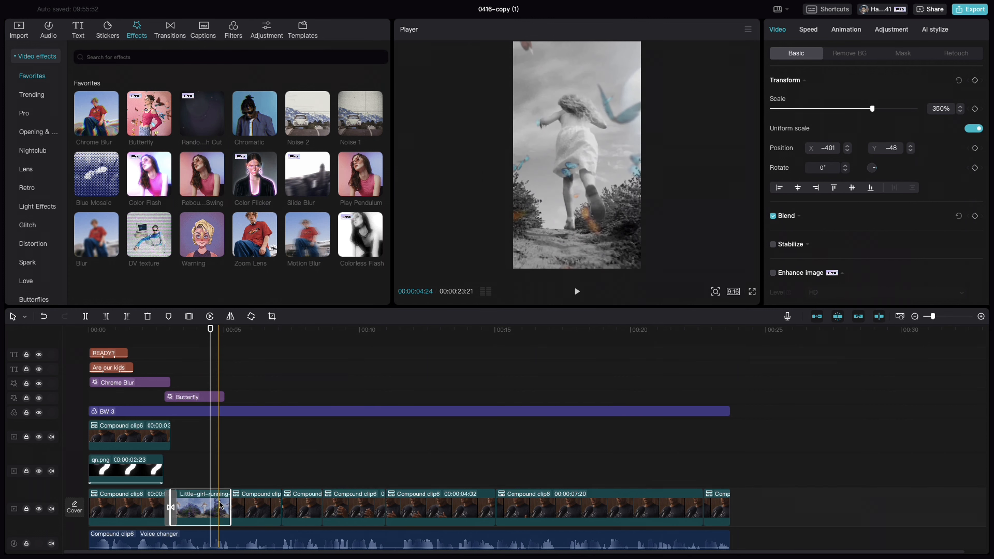
Keyframe a zoom on the segment after the lavender-field clip, from 100% at 00:00:05:07 to 147% scale at 00:00:05:17
{"action": "left_click", "coordinate": [253, 507]}
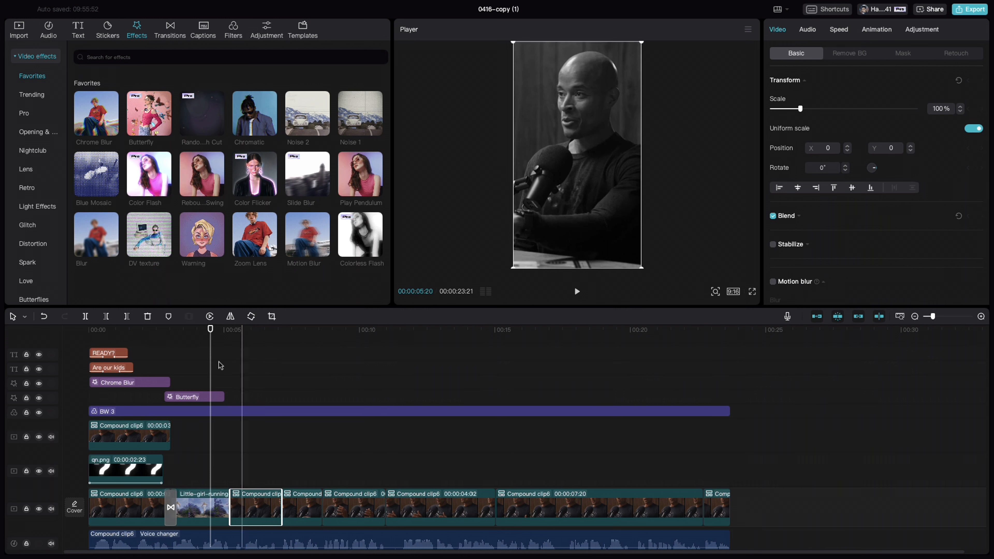
{"action": "left_click_drag", "start_coordinate": [211, 337], "coordinate": [230, 338]}
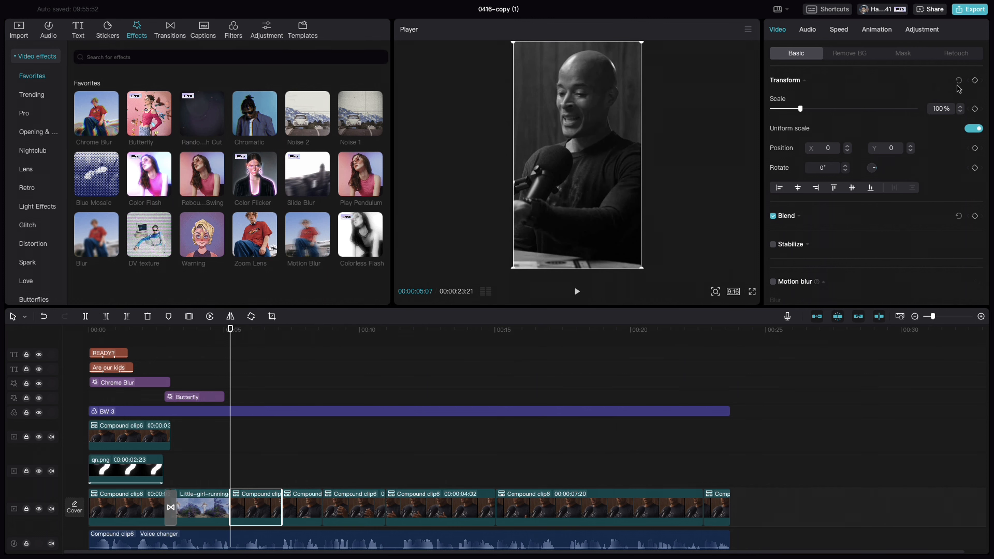
{"action": "left_click", "coordinate": [975, 81]}
{"action": "key", "text": "shift+Right"}
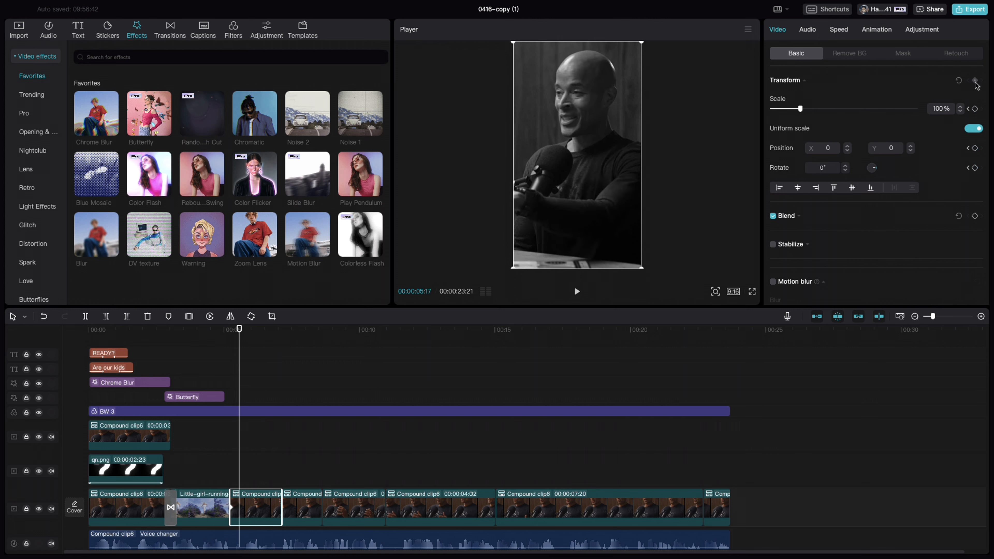
{"action": "left_click_drag", "start_coordinate": [801, 110], "coordinate": [815, 110]}
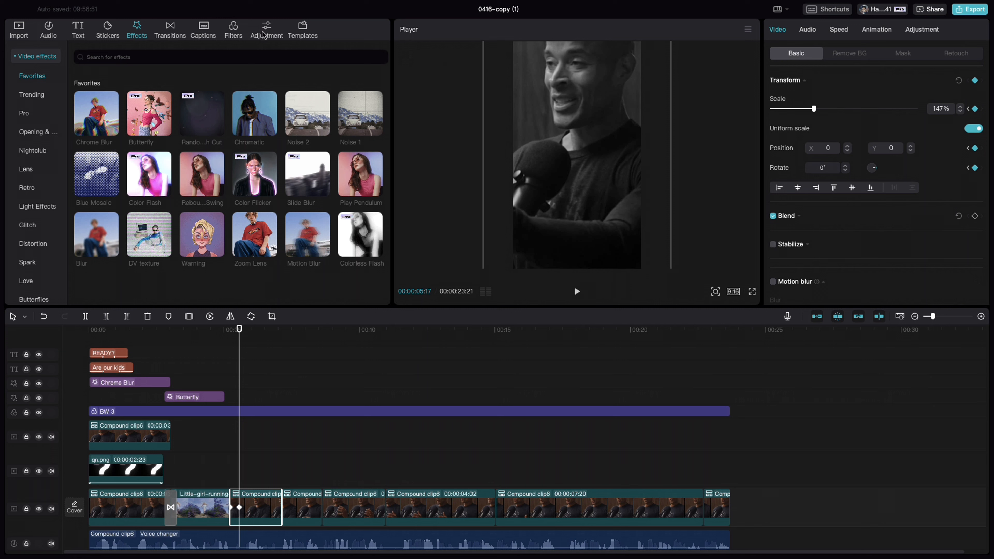
Add the favorite rectangle-outline sticker over the zoomed segment and place it at Y 668 as an eye-level alignment guide
{"action": "left_click", "coordinate": [113, 35]}
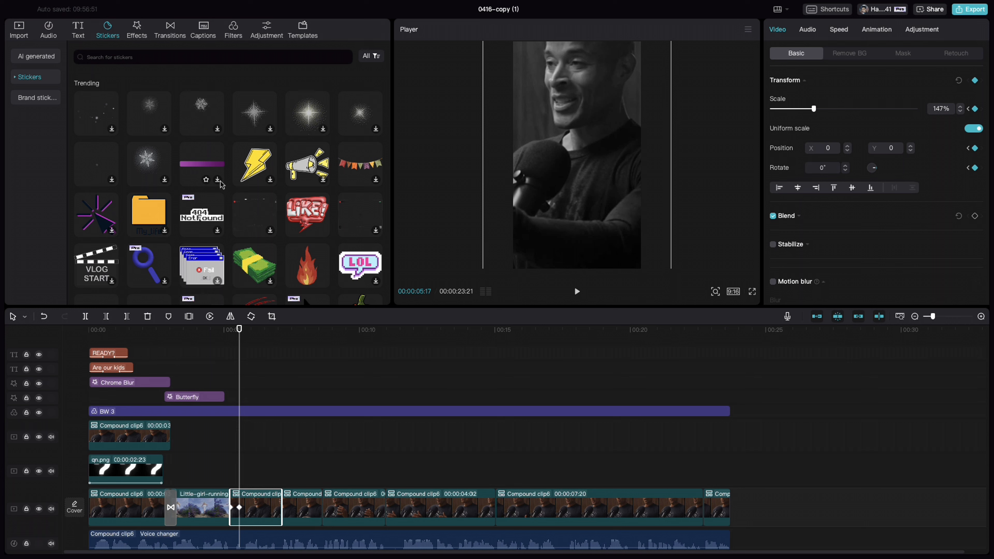
{"action": "scroll", "coordinate": [218, 177], "scroll_direction": "down", "scroll_amount": 10}
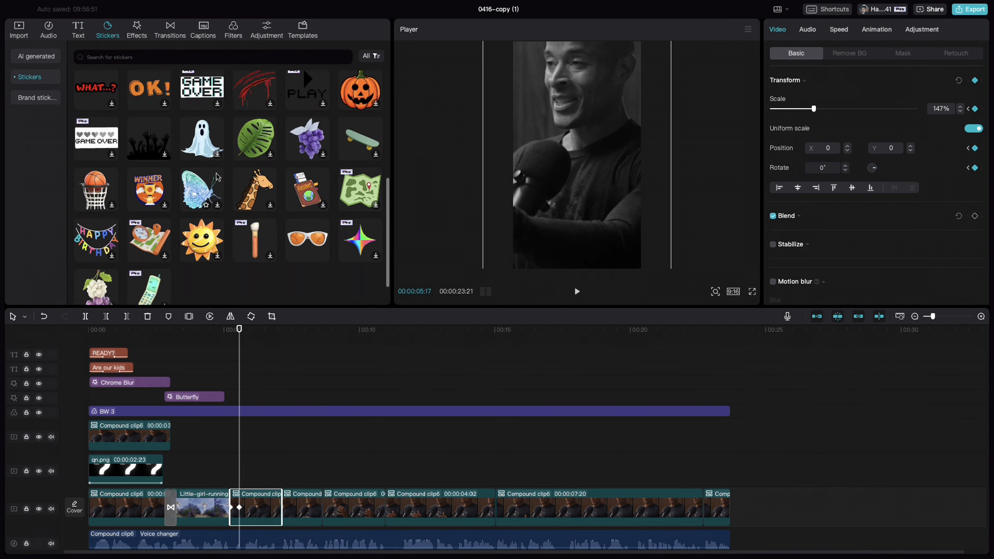
{"action": "scroll", "coordinate": [218, 177], "scroll_direction": "down", "scroll_amount": 5}
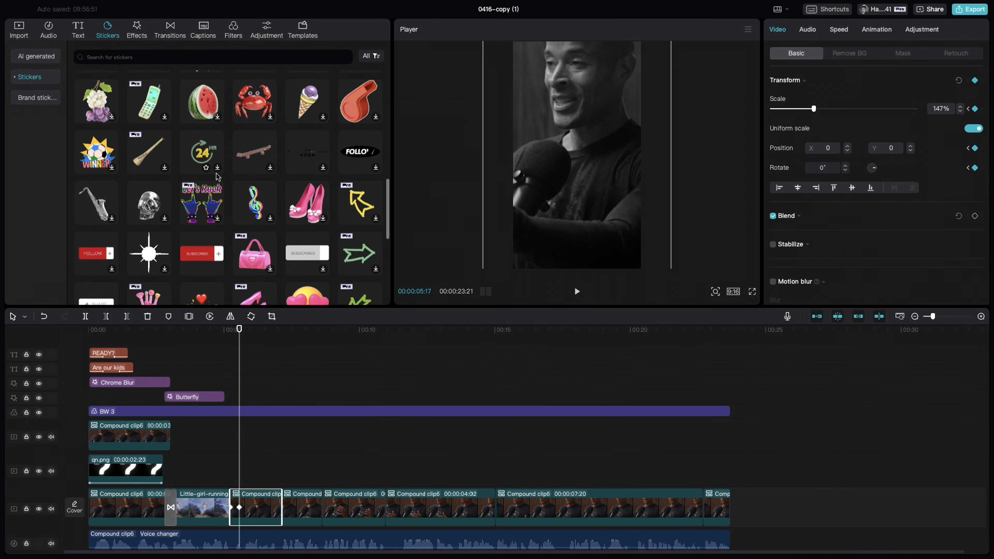
{"action": "left_click", "coordinate": [18, 79]}
{"action": "left_click", "coordinate": [28, 98]}
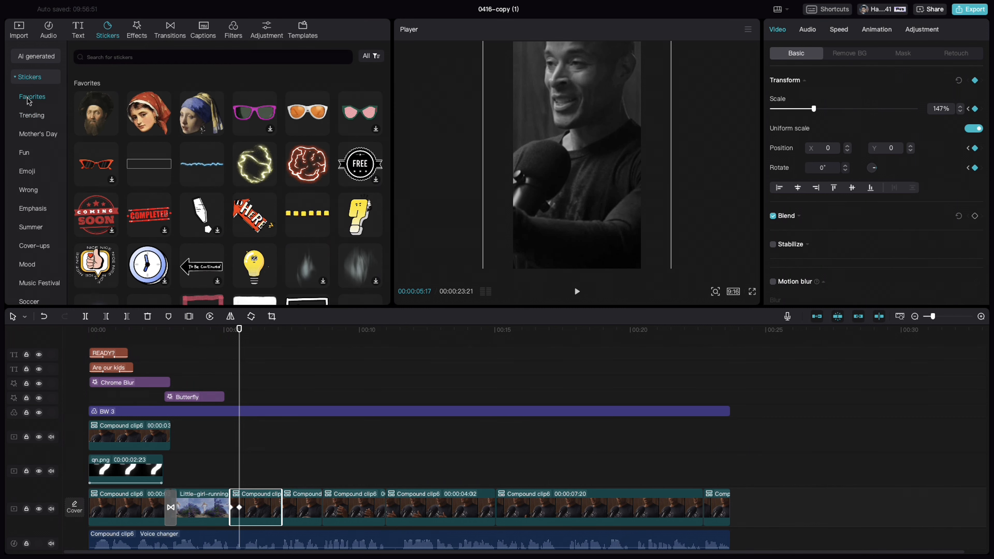
{"action": "left_click_drag", "start_coordinate": [141, 184], "coordinate": [214, 465]}
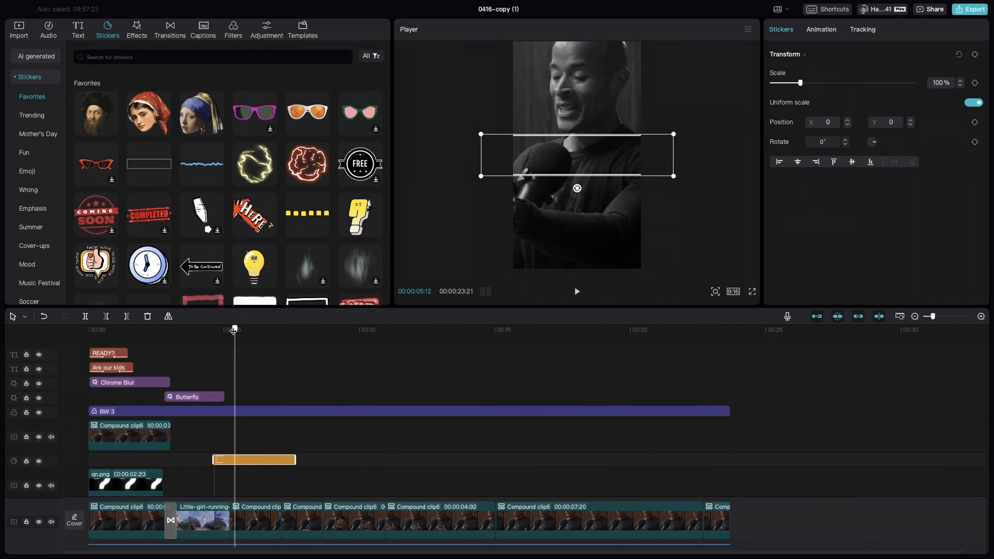
{"action": "left_click_drag", "start_coordinate": [240, 330], "coordinate": [230, 330]}
{"action": "left_click_drag", "start_coordinate": [609, 164], "coordinate": [607, 124]}
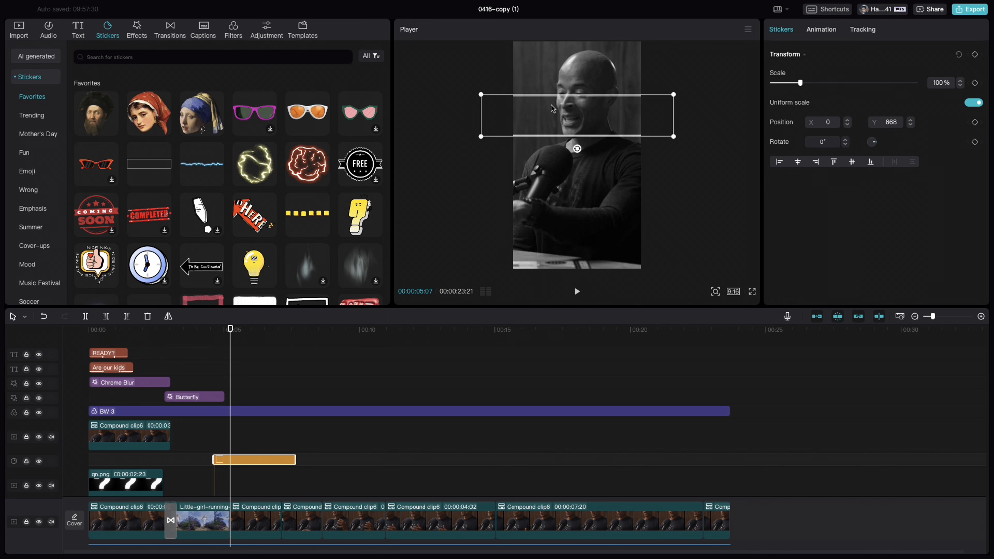
Shift the zoomed segment down at its second keyframe until the eyes meet the guide, and delete the guide sticker
{"action": "left_click", "coordinate": [240, 522]}
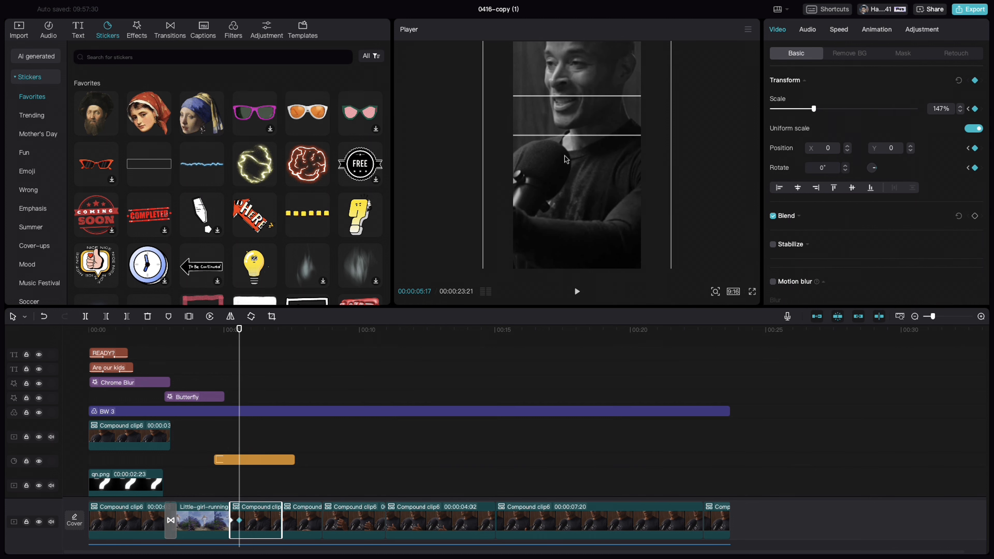
{"action": "left_click_drag", "start_coordinate": [566, 159], "coordinate": [565, 191]}
{"action": "left_click", "coordinate": [266, 461]}
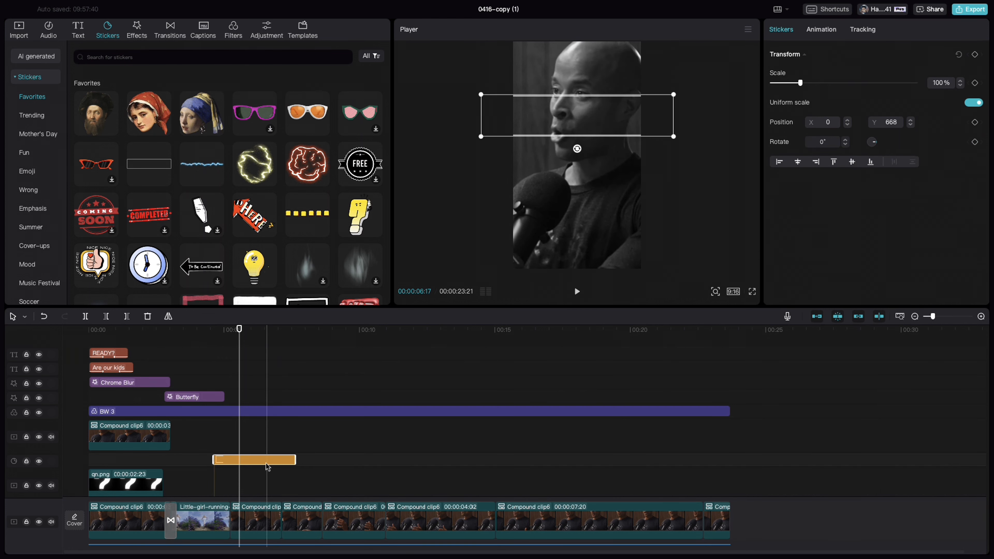
{"action": "key", "text": "Delete"}
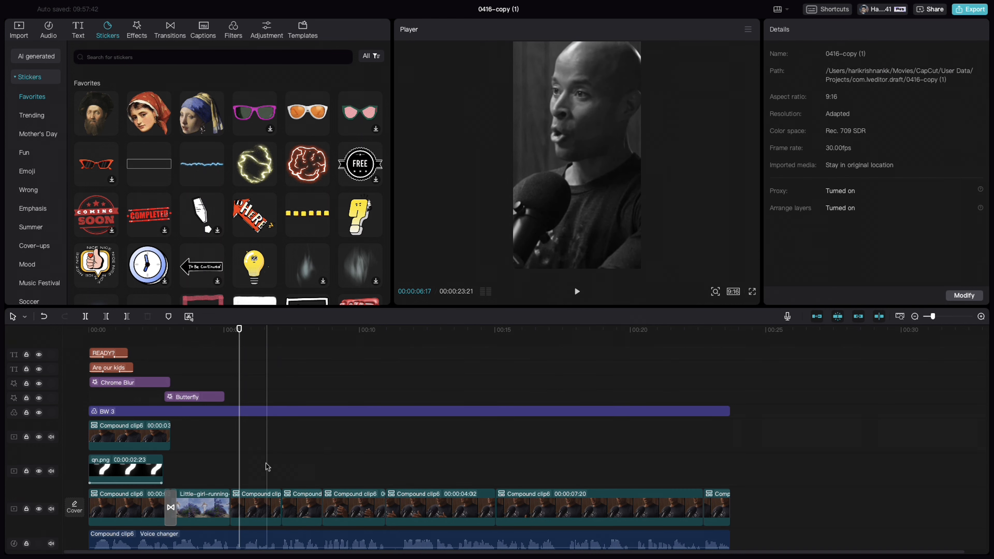
{"action": "left_click", "coordinate": [215, 449]}
{"action": "key", "text": "space"}
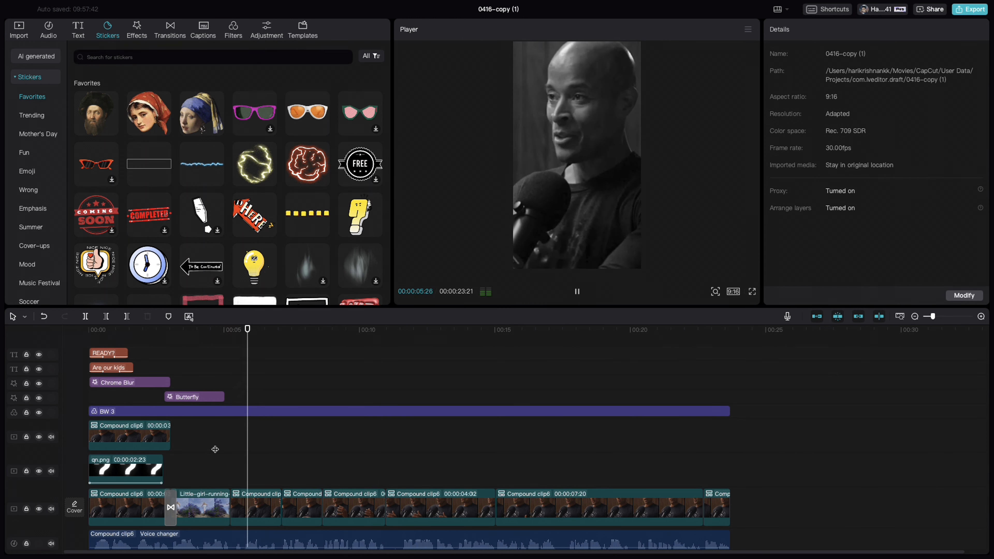
{"action": "key", "text": "space"}
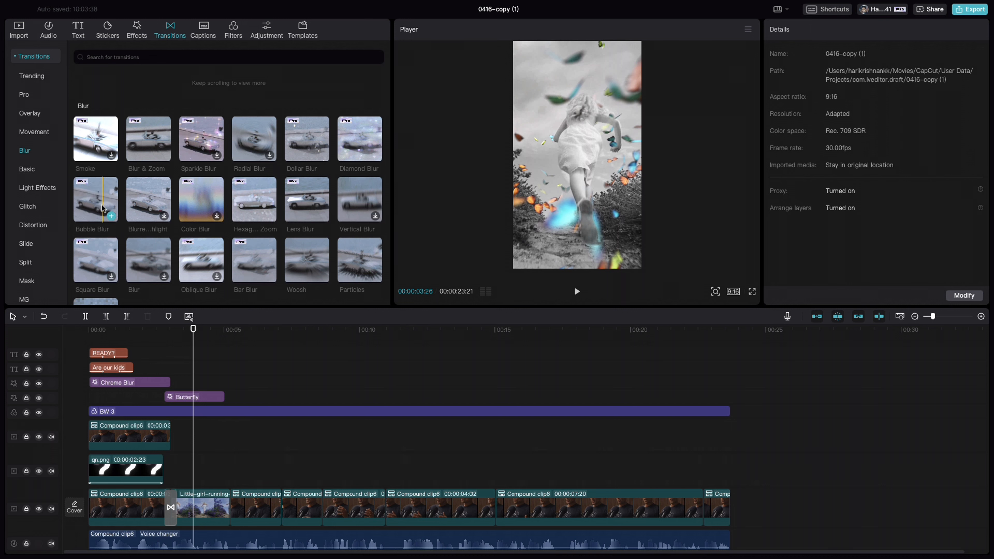
Add the Bubble Blur transition between the lavender-field clip and the zoomed Compound clip6 segment and preview it
{"action": "mouse_move", "coordinate": [100, 206]}
{"action": "left_mouse_down"}
{"action": "mouse_move", "coordinate": [154, 312]}
{"action": "mouse_move", "coordinate": [206, 511]}
{"action": "mouse_move", "coordinate": [224, 510]}
{"action": "left_mouse_up"}
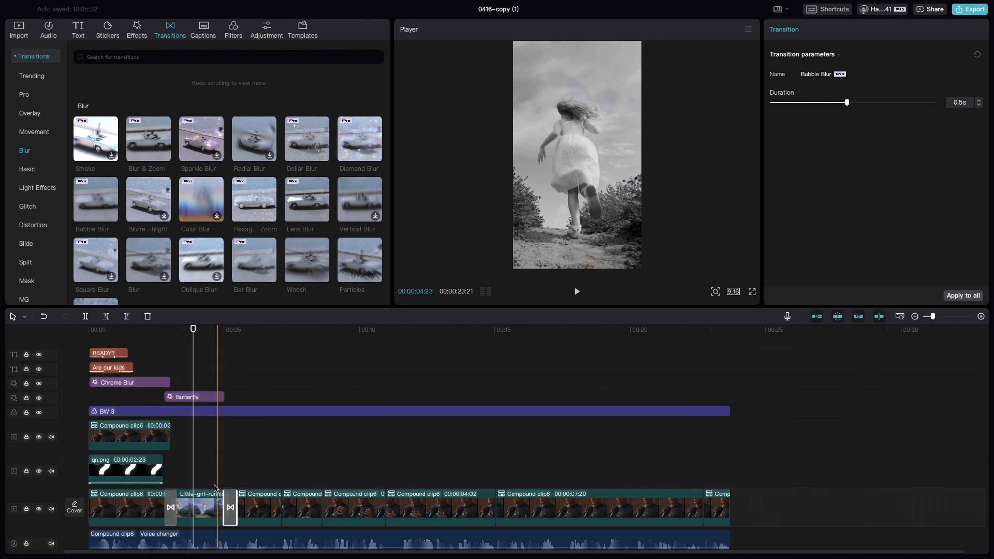
{"action": "left_click", "coordinate": [213, 475]}
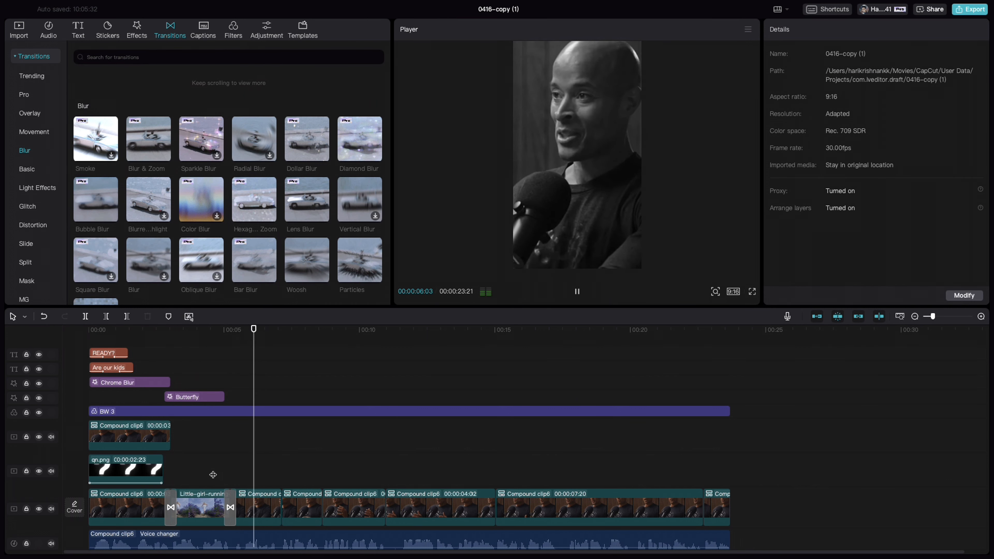
{"action": "key", "text": "space"}
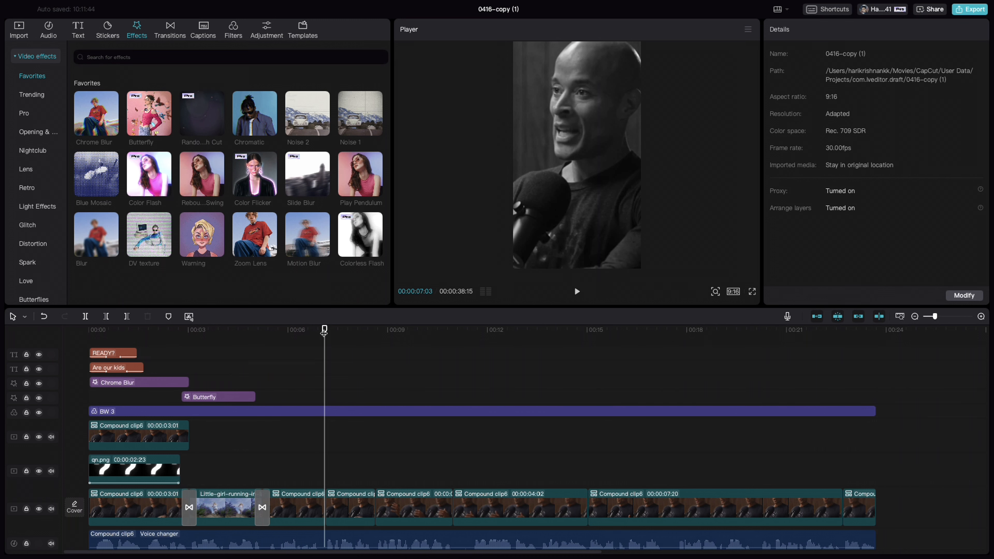
Move the Random Flash Cut effect from the end of the timeline to start at 00:00:07:04, over the short Compound clip6 segment
{"action": "left_click_drag", "start_coordinate": [324, 331], "coordinate": [325, 332]}
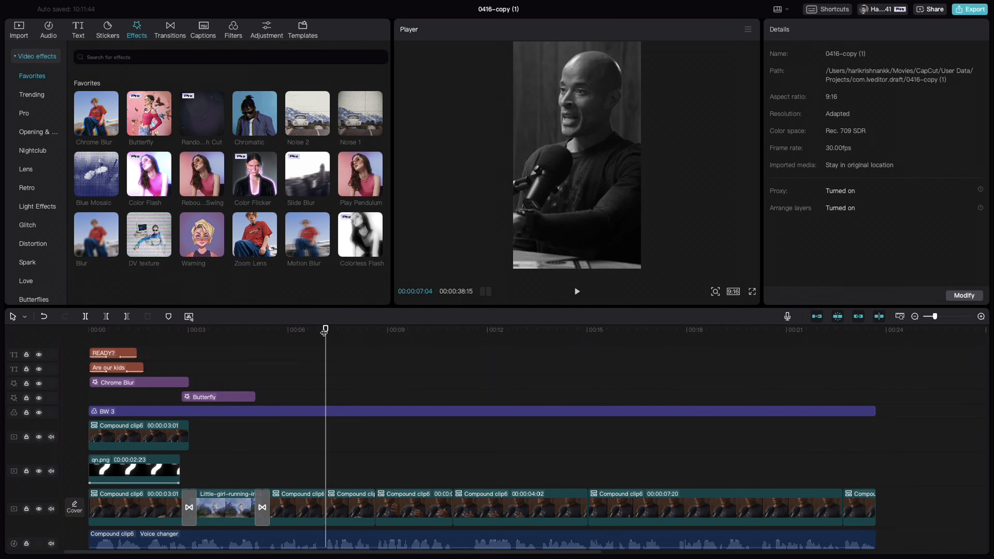
{"action": "left_click", "coordinate": [199, 135]}
{"action": "scroll", "coordinate": [764, 556], "scroll_direction": "right", "scroll_amount": 5}
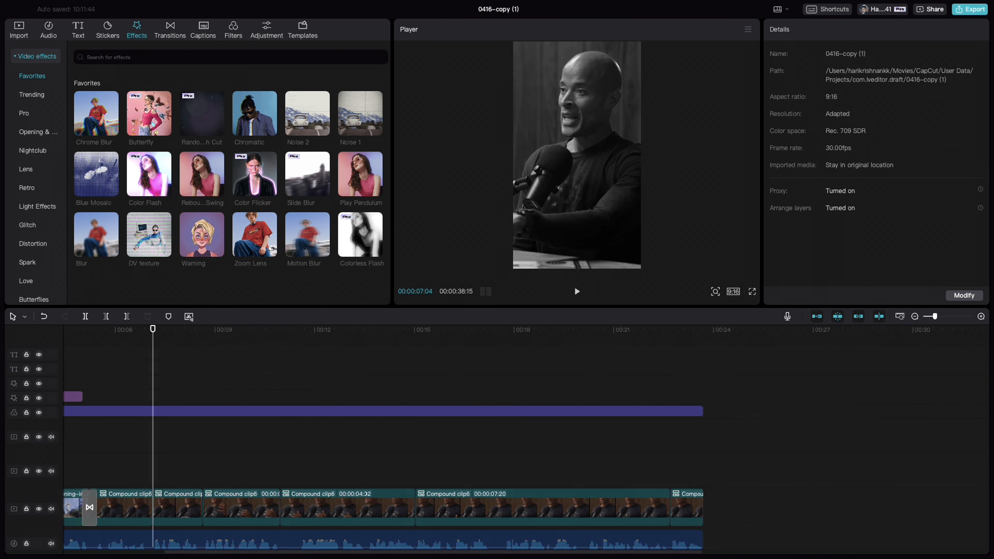
{"action": "scroll", "coordinate": [810, 387], "scroll_direction": "right", "scroll_amount": 5}
{"action": "left_click", "coordinate": [807, 382]}
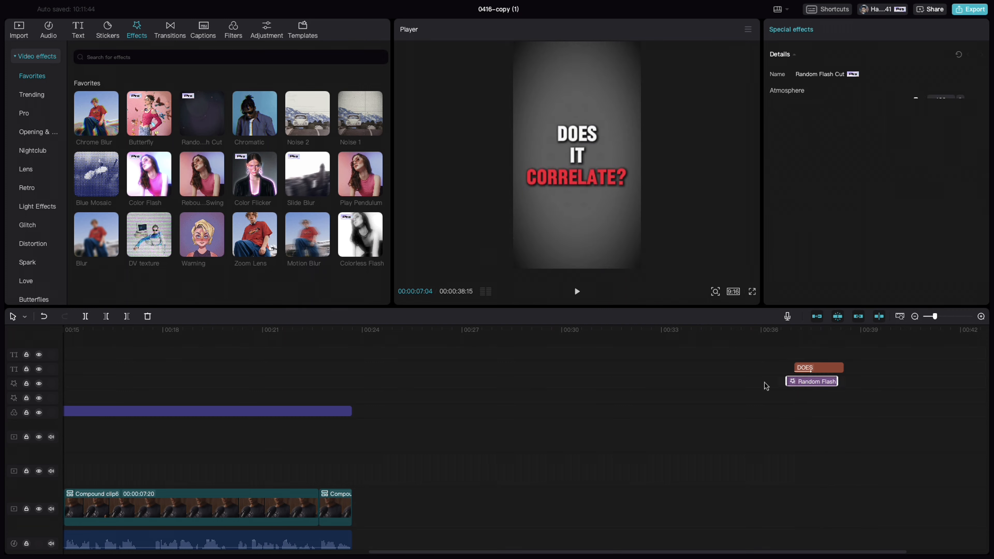
{"action": "left_click_drag", "start_coordinate": [794, 382], "coordinate": [343, 404]}
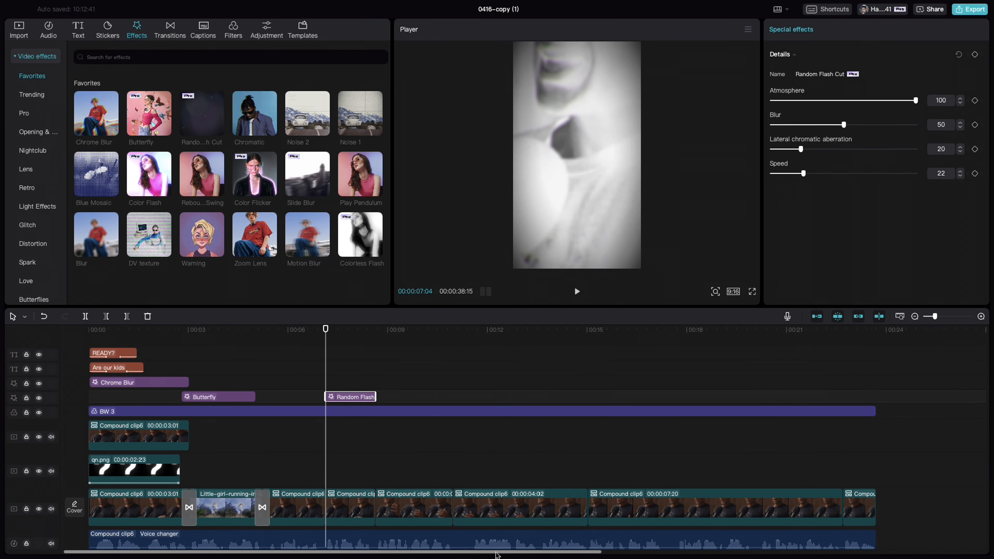
Move the "DOES IT CORRELATE?" text to start at 00:00:07:04, aligned above the Random Flash Cut effect
{"action": "left_click_drag", "start_coordinate": [499, 555], "coordinate": [857, 553]}
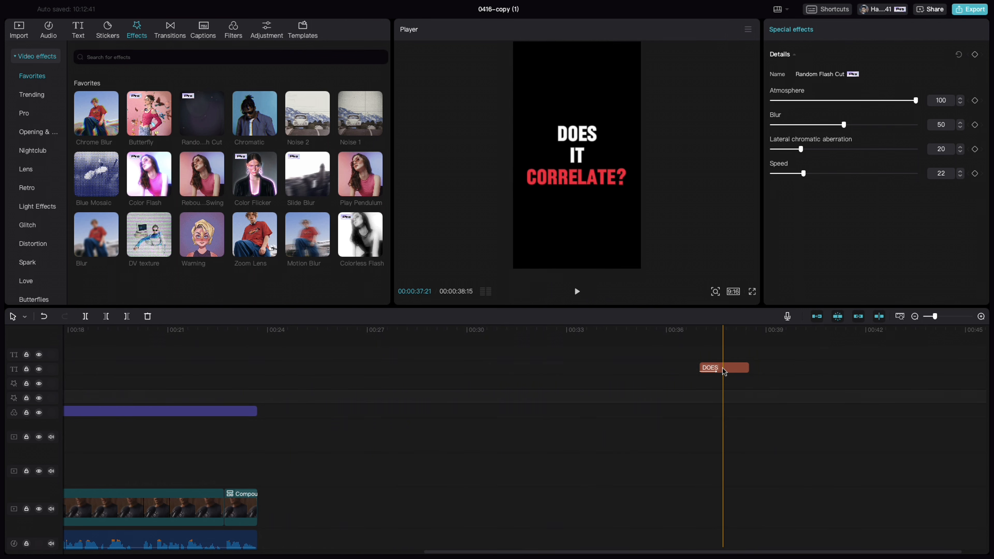
{"action": "left_click_drag", "start_coordinate": [724, 368], "coordinate": [350, 370]}
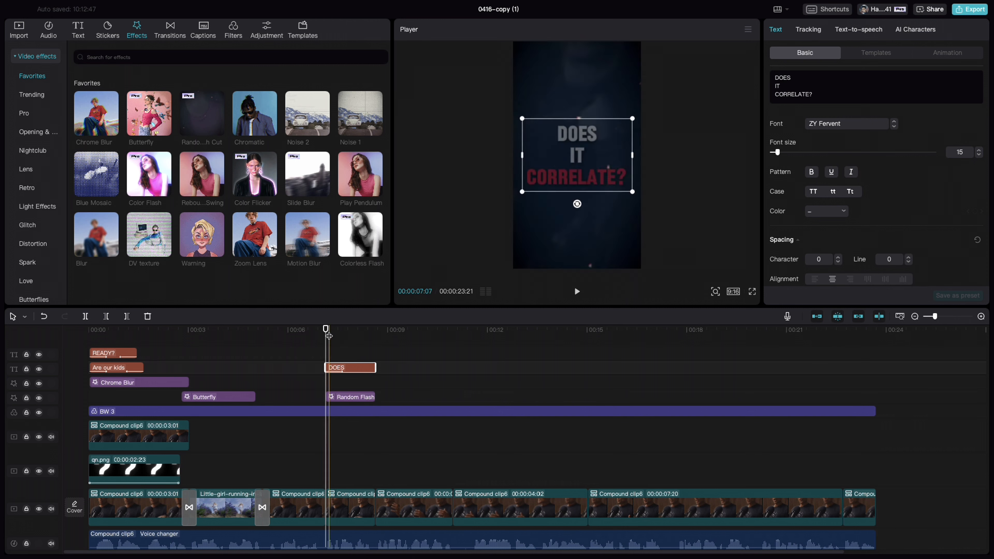
Examine the color, blend and shadow settings of the "DOES IT CORRELATE?" text, and play back the flash section
{"action": "left_click", "coordinate": [333, 330]}
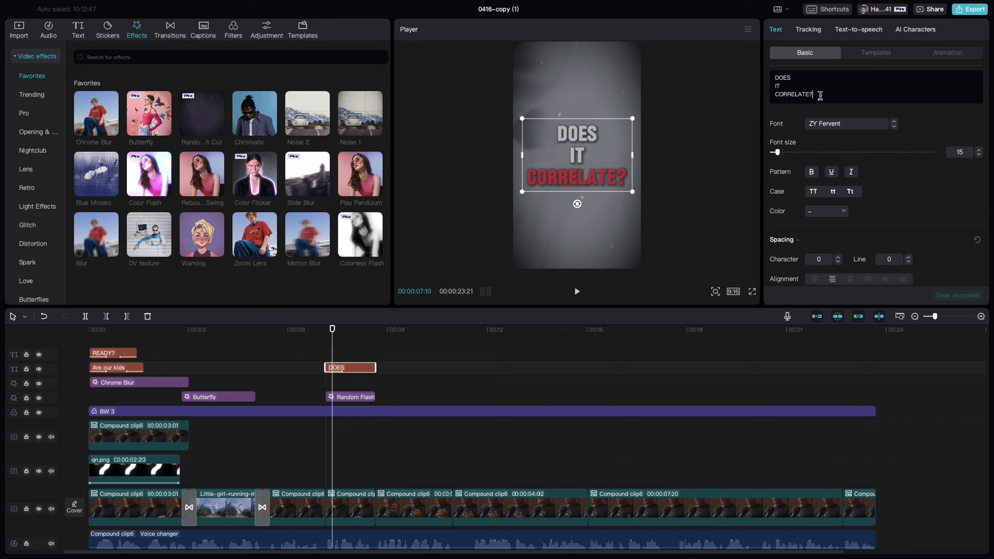
{"action": "double_click", "coordinate": [820, 95]}
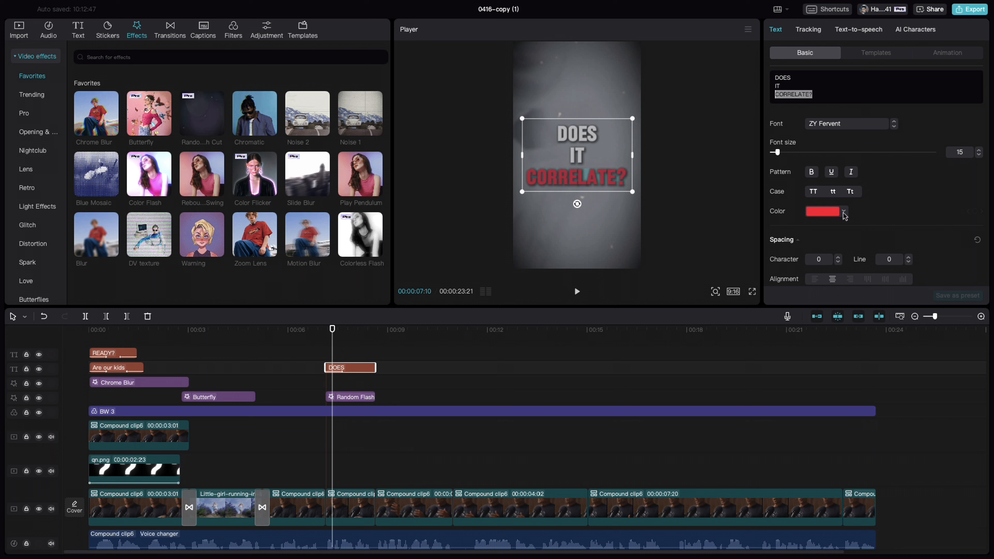
{"action": "scroll", "coordinate": [839, 211], "scroll_direction": "down", "scroll_amount": 10}
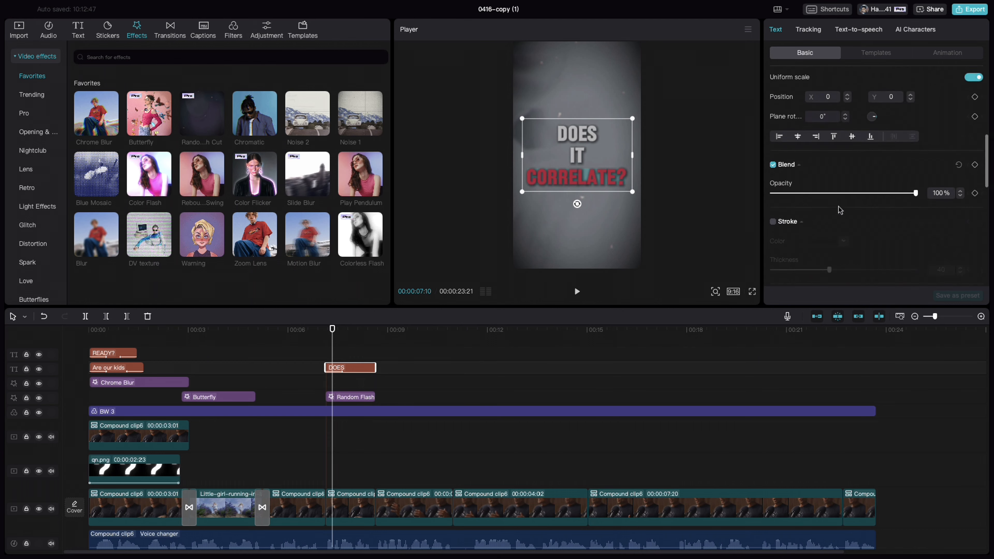
{"action": "scroll", "coordinate": [839, 210], "scroll_direction": "down", "scroll_amount": 5}
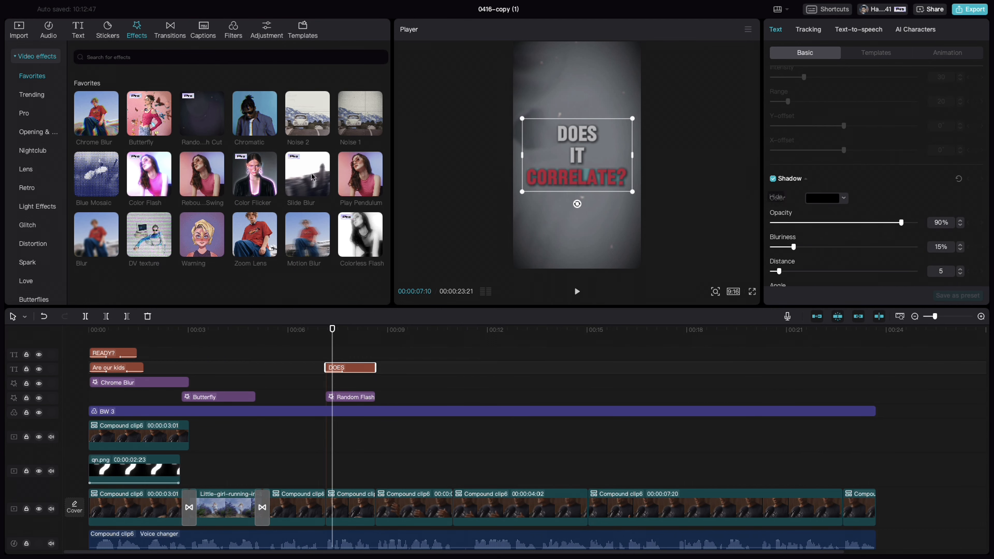
{"action": "left_click", "coordinate": [313, 354]}
{"action": "key", "text": "space"}
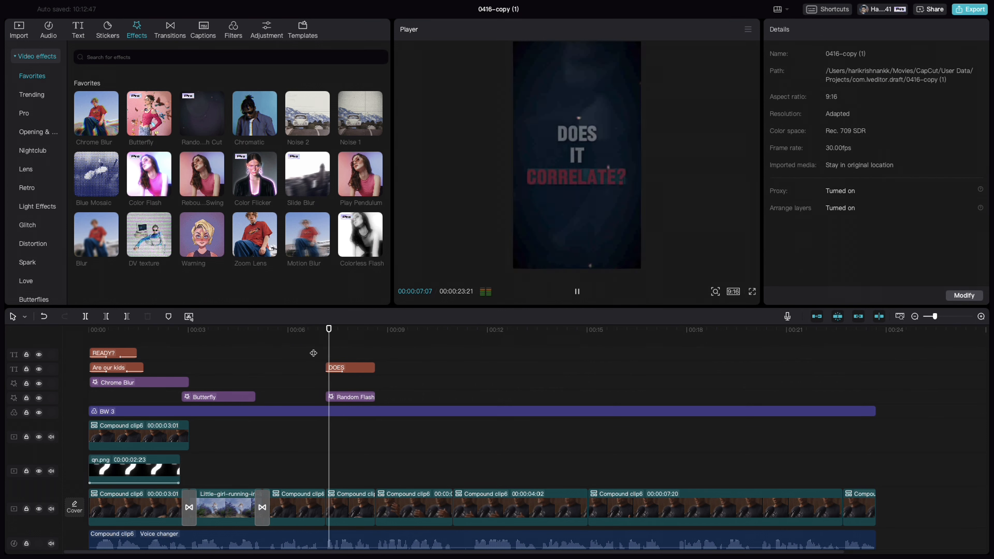
{"action": "key", "text": "space"}
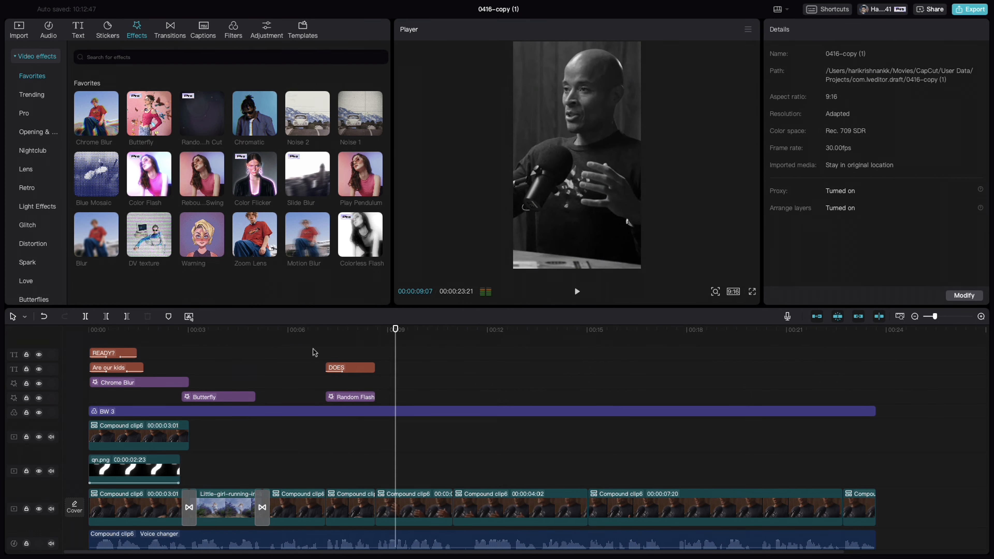
Place the tear gas video clip as an overlay starting at 00:00:08:19, above the segment that follows the flash section
{"action": "left_click", "coordinate": [375, 336]}
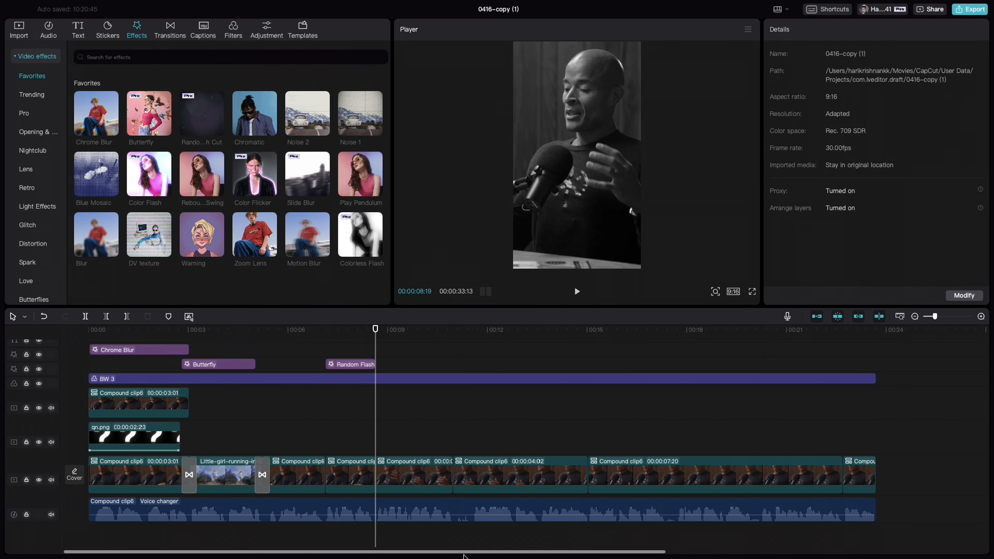
{"action": "left_click_drag", "start_coordinate": [473, 555], "coordinate": [711, 556]}
{"action": "left_click_drag", "start_coordinate": [798, 434], "coordinate": [412, 445]}
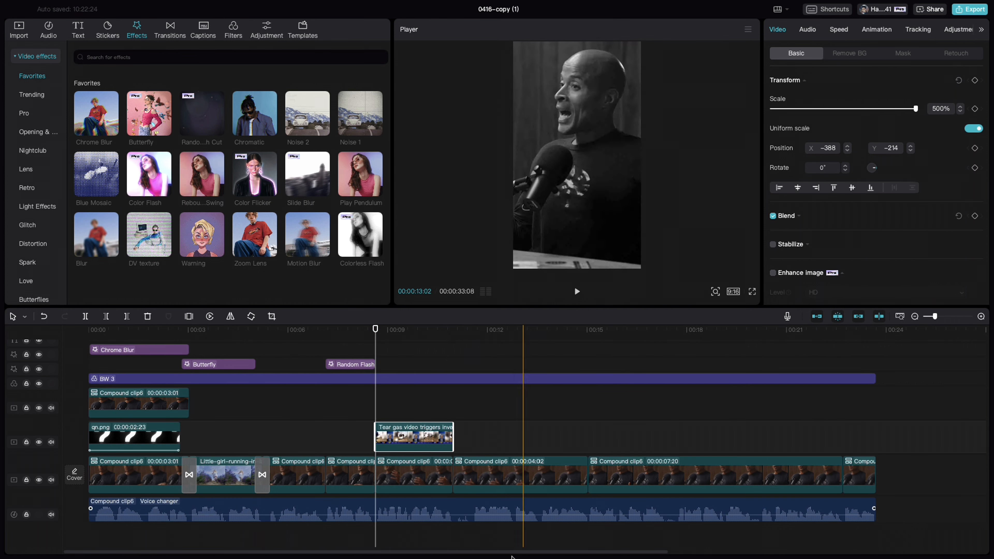
Move the Camcorder 3 effect over the tear gas clip, matching its length, and play back the section
{"action": "left_click_drag", "start_coordinate": [478, 556], "coordinate": [732, 556]}
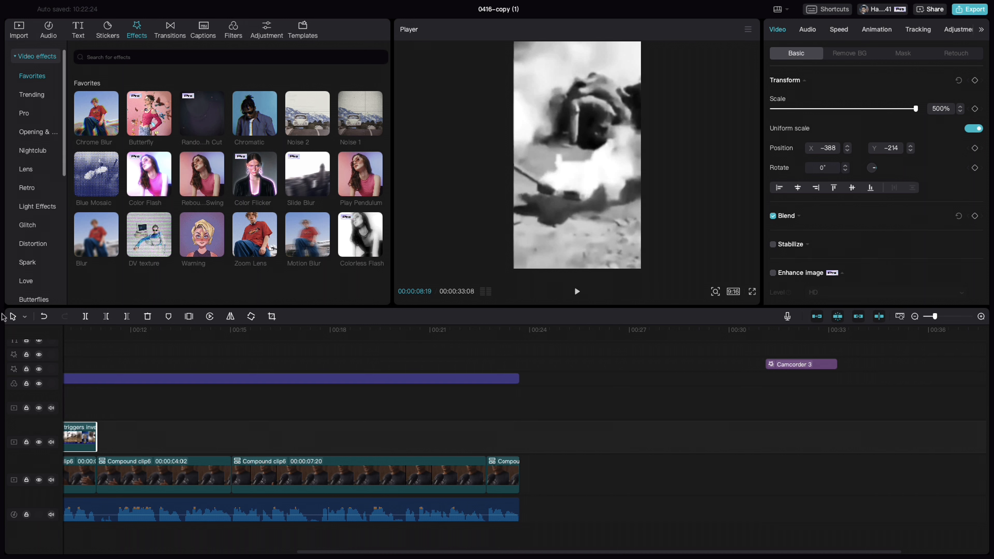
{"action": "scroll", "coordinate": [56, 258], "scroll_direction": "down", "scroll_amount": 5}
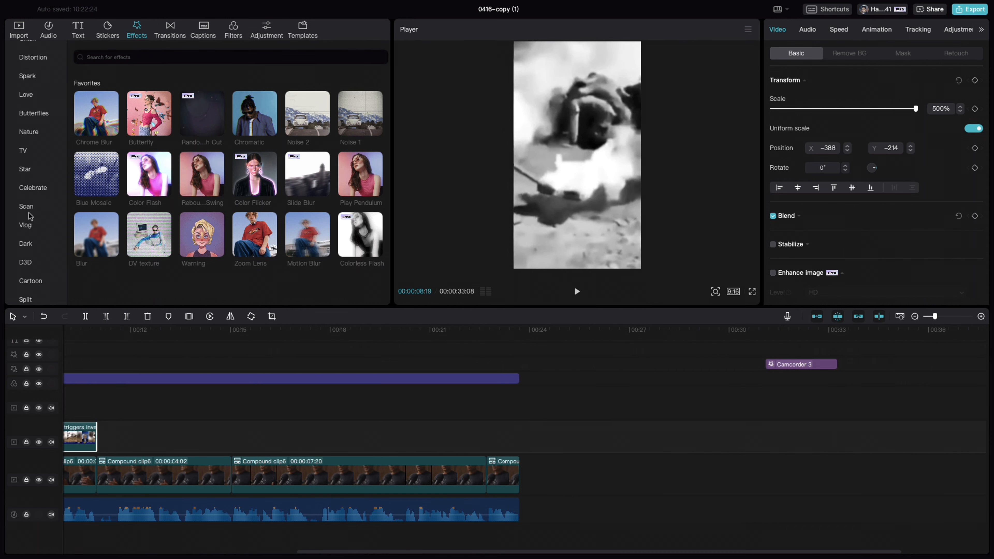
{"action": "left_click", "coordinate": [794, 368]}
{"action": "left_click_drag", "start_coordinate": [795, 370], "coordinate": [379, 363]}
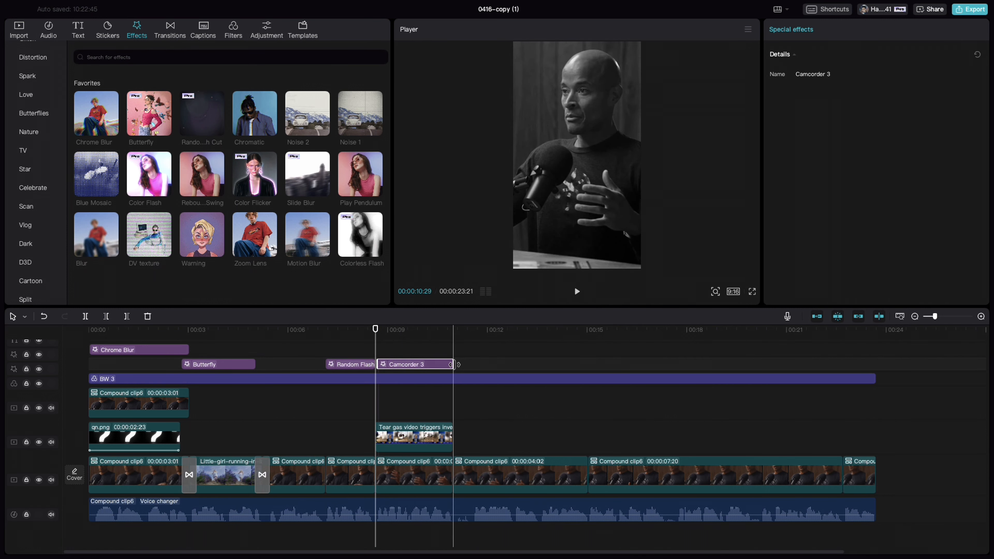
{"action": "left_click", "coordinate": [361, 347]}
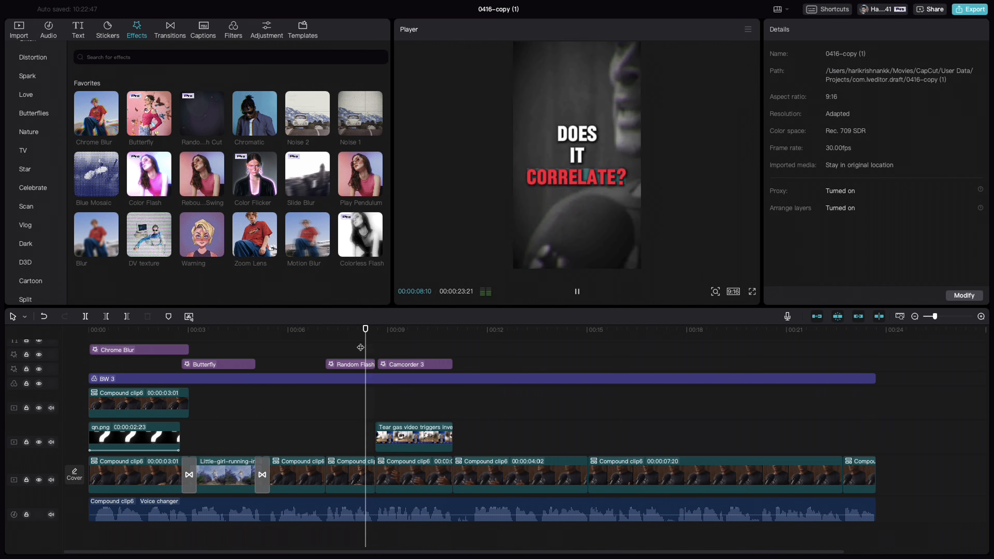
{"action": "key", "text": "space"}
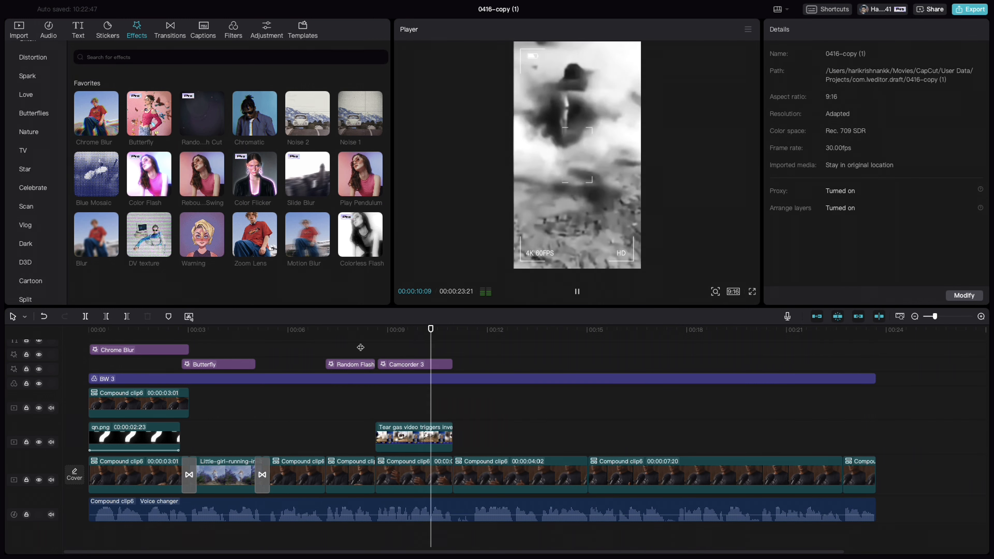
{"action": "key", "text": "space"}
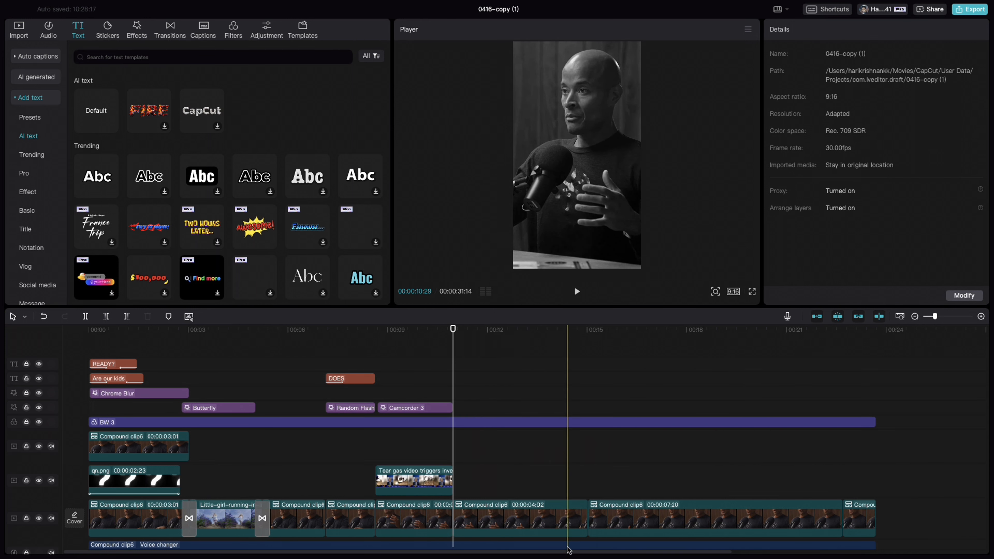
Move the "is that necessary?" text to start at 00:00:10:29, right after the tear gas clip, and play it back
{"action": "left_click_drag", "start_coordinate": [568, 550], "coordinate": [749, 552]}
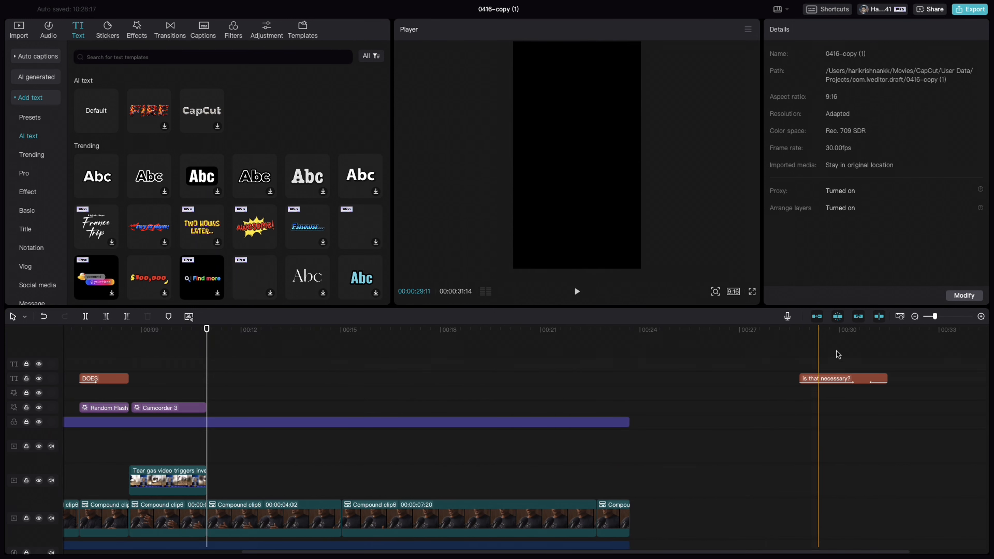
{"action": "left_click_drag", "start_coordinate": [847, 379], "coordinate": [252, 378]}
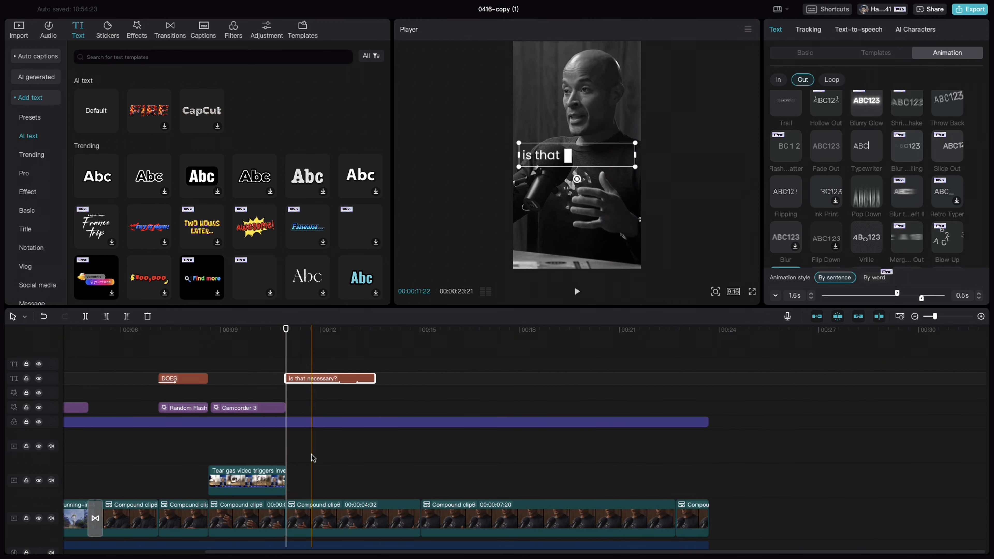
{"action": "left_click", "coordinate": [280, 359]}
{"action": "key", "text": "space"}
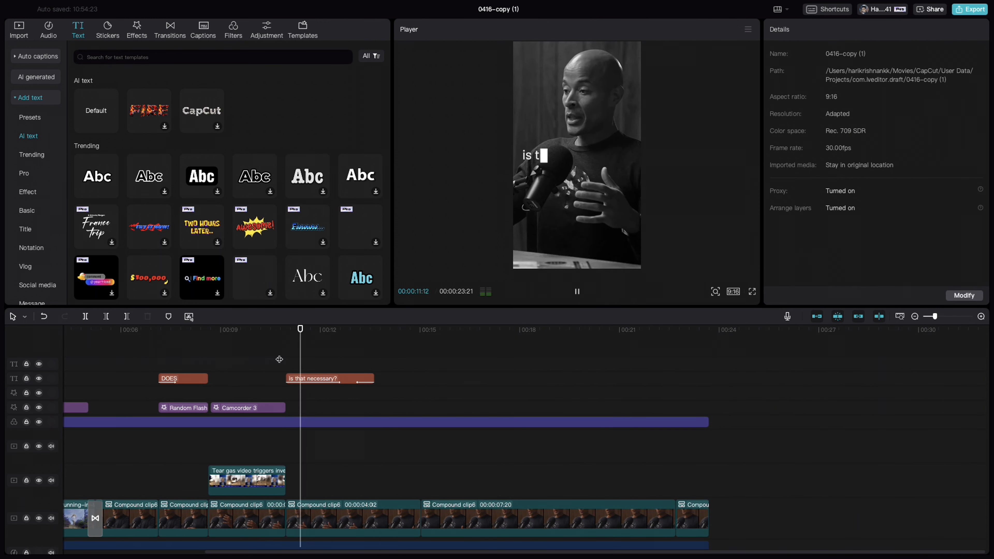
{"action": "key", "text": "space"}
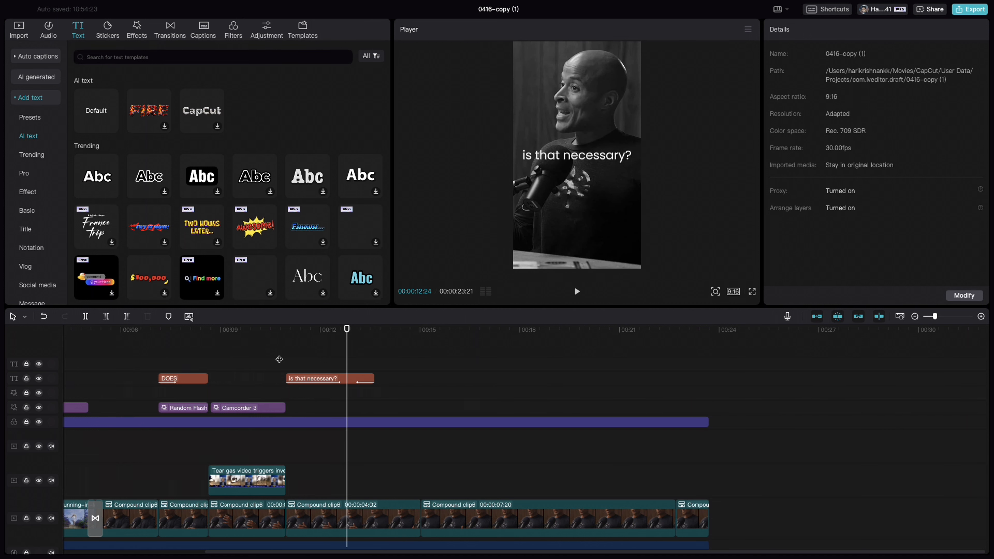
Examine the font and the In and Out animations of the "is that necessary?" text, and play it back again
{"action": "left_click", "coordinate": [318, 380]}
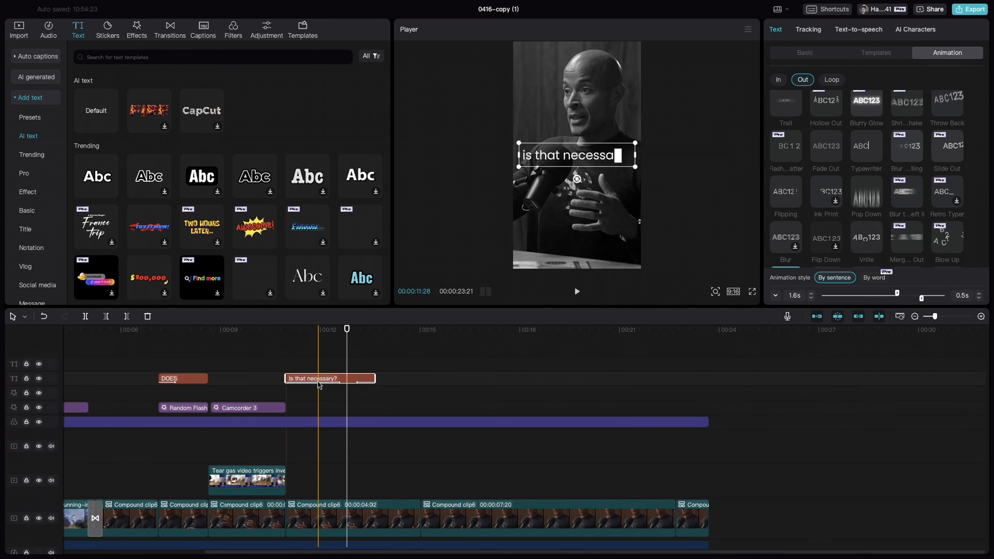
{"action": "left_click", "coordinate": [799, 52]}
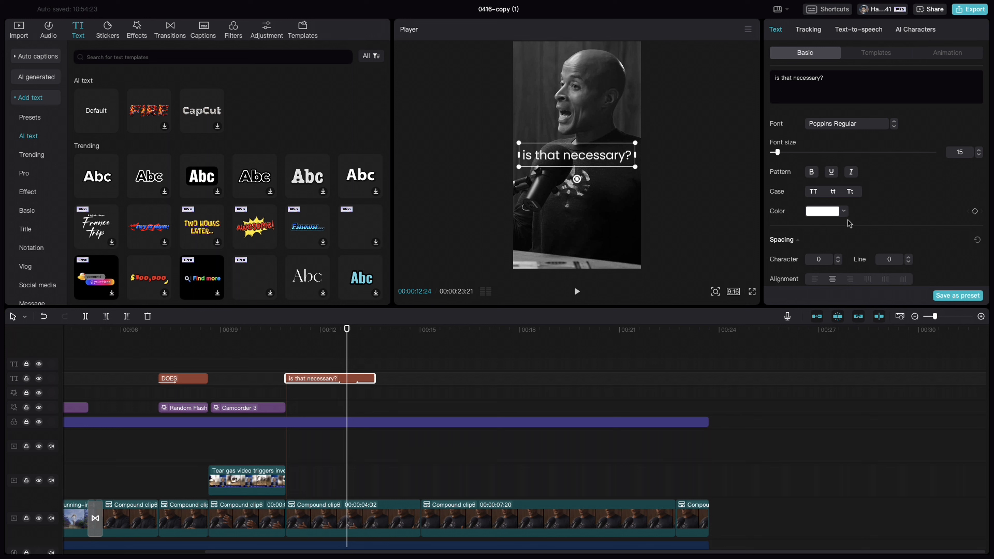
{"action": "left_click", "coordinate": [946, 51]}
{"action": "left_click", "coordinate": [779, 80]}
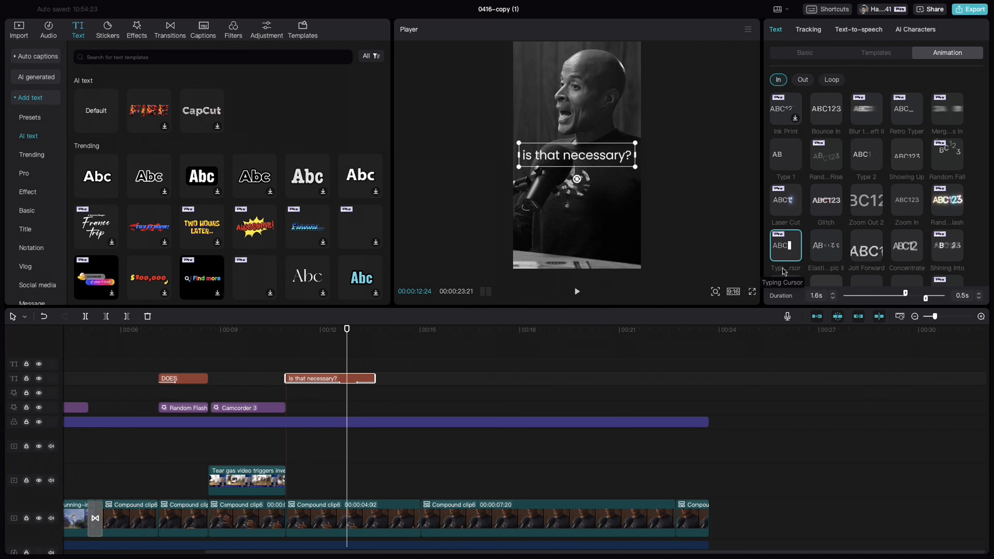
{"action": "left_click", "coordinate": [803, 82]}
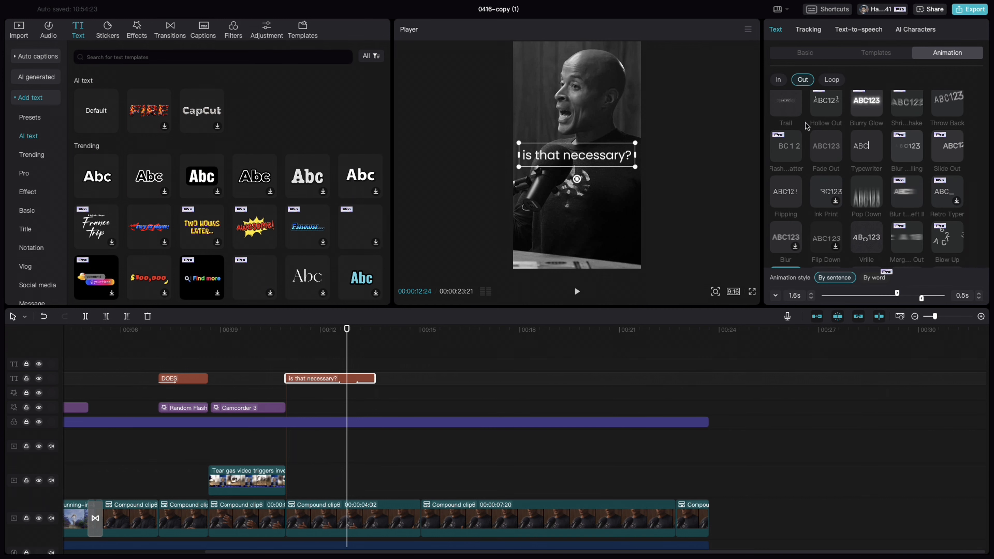
{"action": "scroll", "coordinate": [868, 189], "scroll_direction": "down", "scroll_amount": 3}
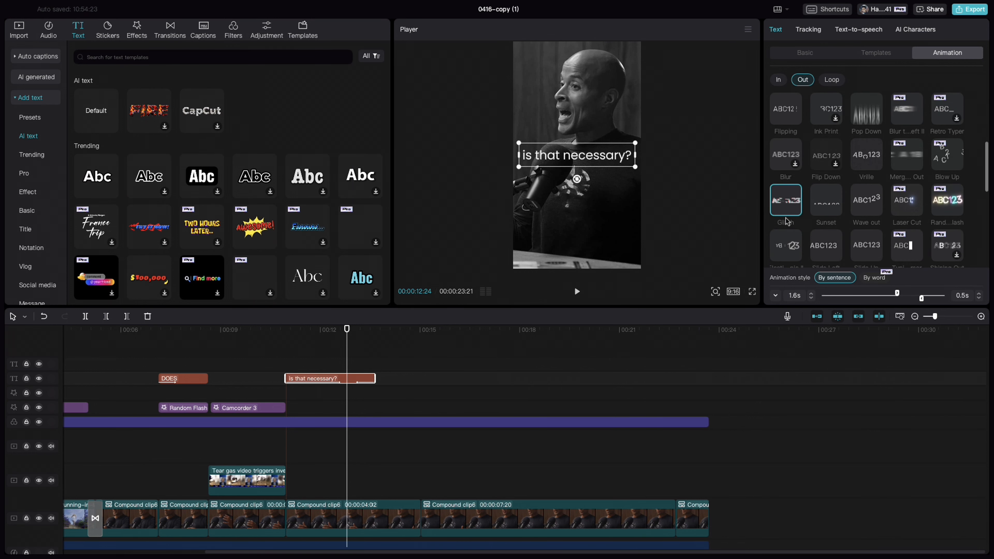
{"action": "left_click", "coordinate": [282, 362]}
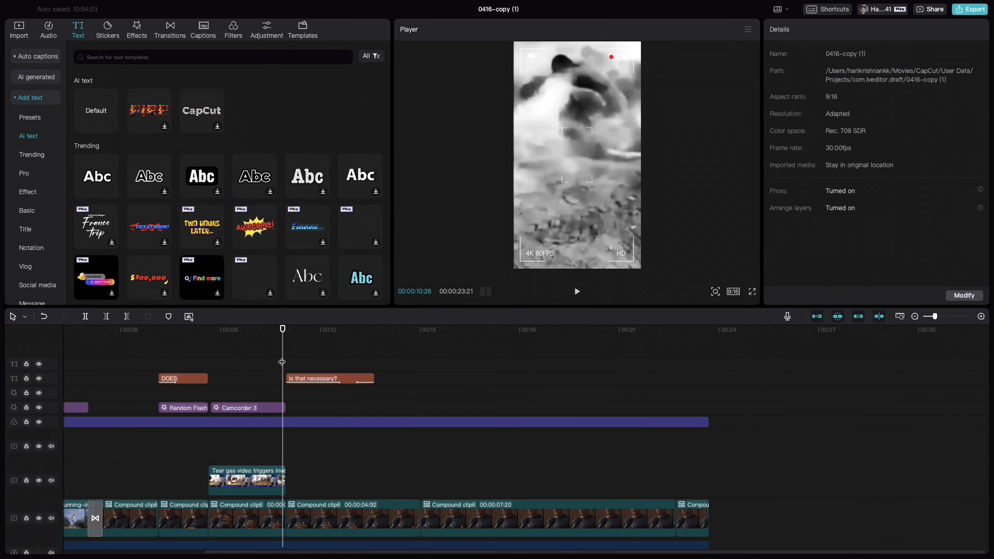
{"action": "key", "text": "space"}
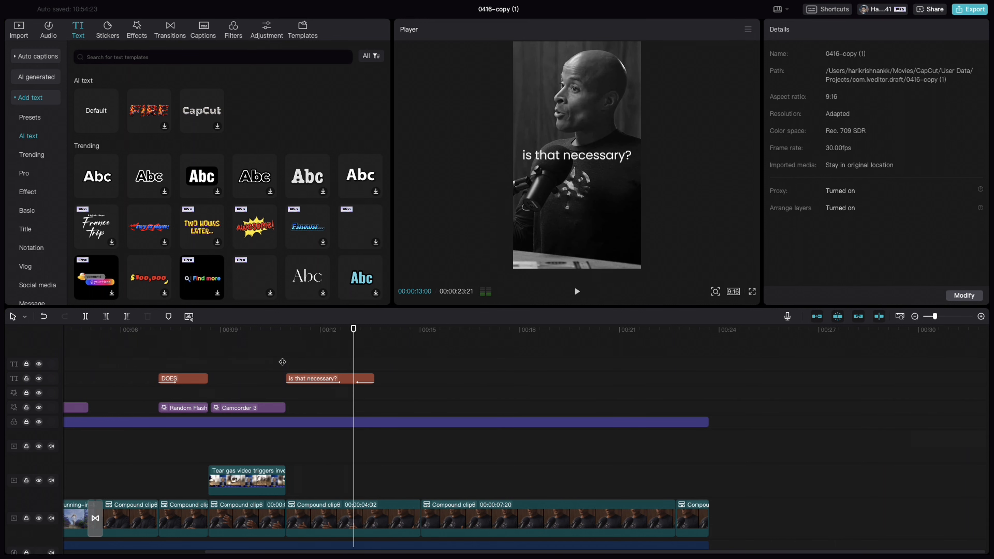
{"action": "key", "text": "space"}
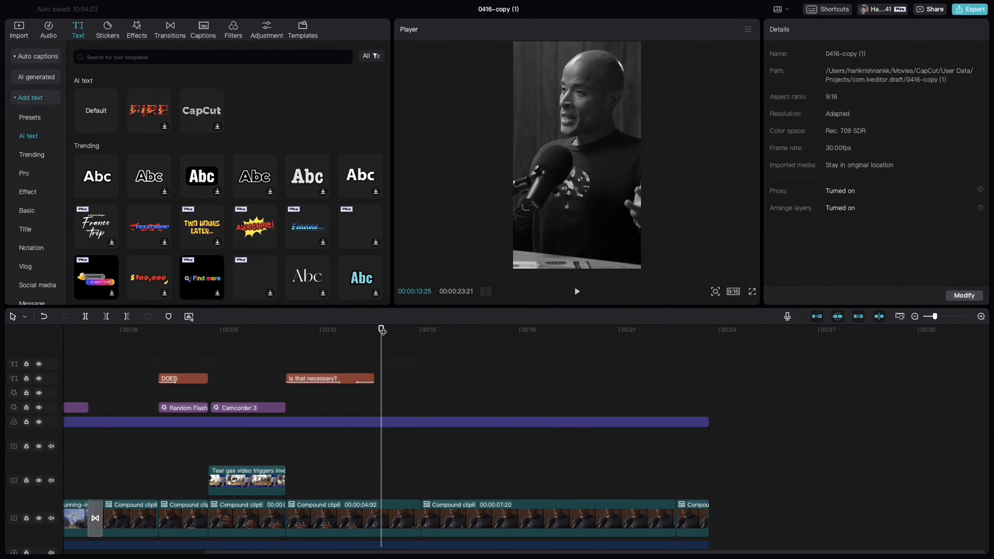
Keyframe a zoom on the segment under "is that necessary?", from 100% at 00:00:13:10 to 162% scale at 00:00:14:28
{"action": "mouse_move", "coordinate": [381, 329]}
{"action": "left_mouse_down"}
{"action": "mouse_move", "coordinate": [355, 331]}
{"action": "mouse_move", "coordinate": [365, 330]}
{"action": "left_mouse_up"}
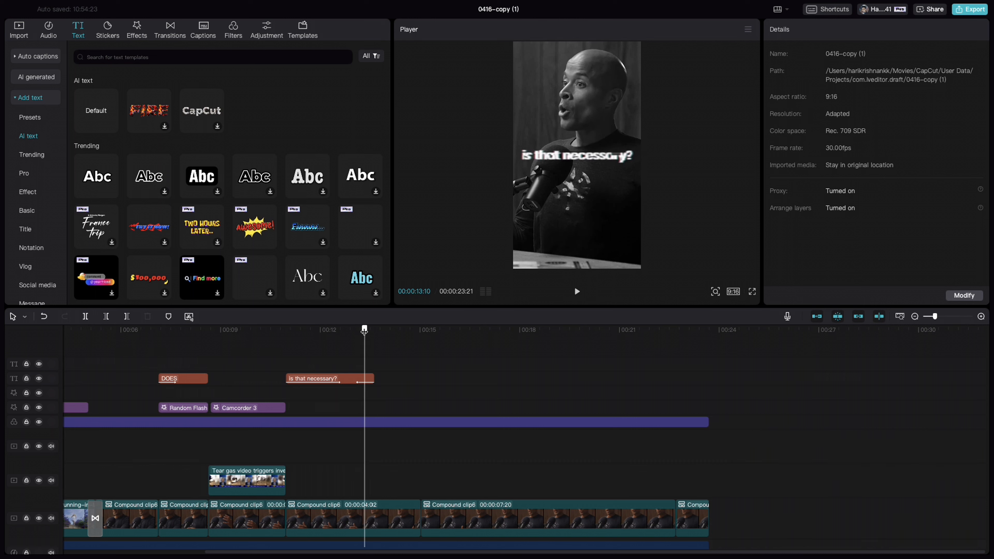
{"action": "left_click", "coordinate": [368, 520]}
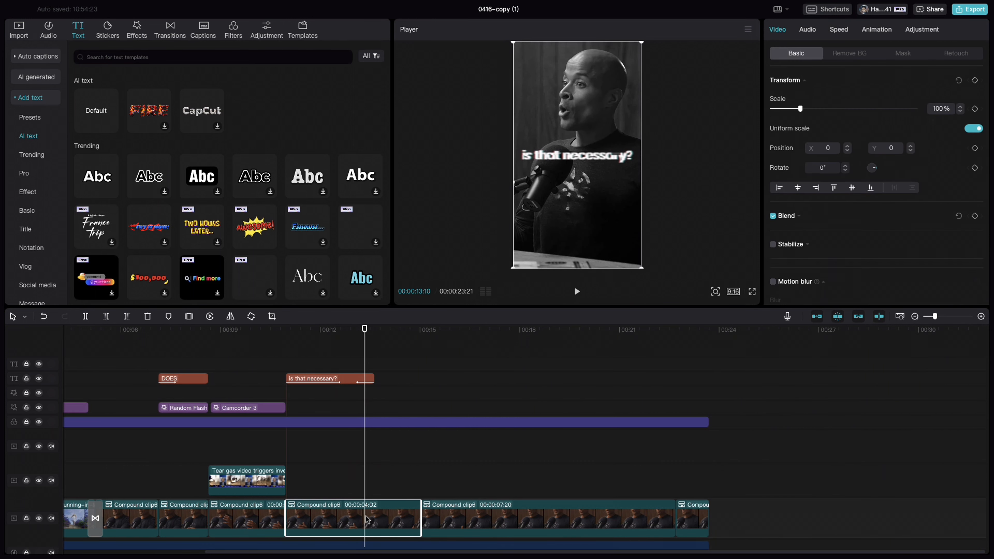
{"action": "left_click", "coordinate": [975, 81]}
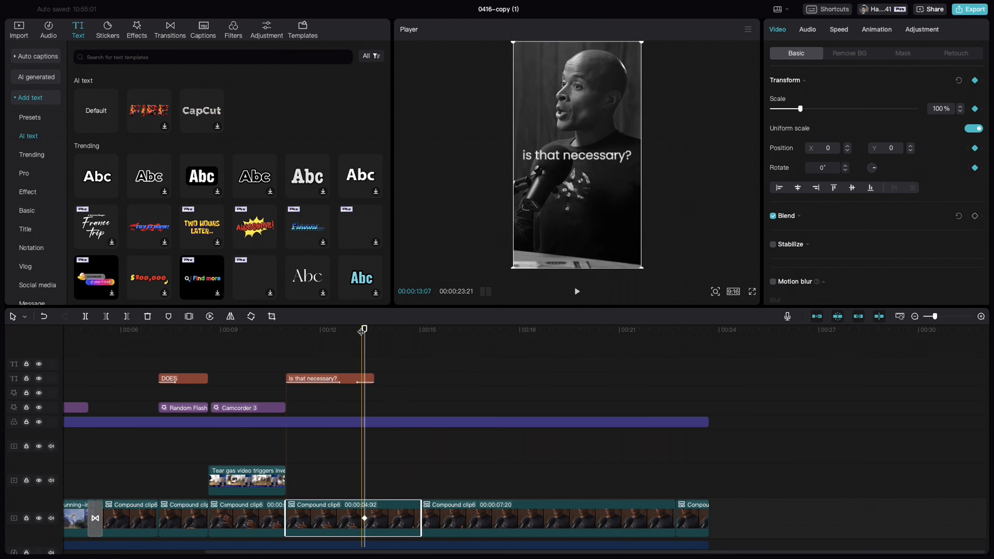
{"action": "left_click_drag", "start_coordinate": [362, 331], "coordinate": [418, 339]}
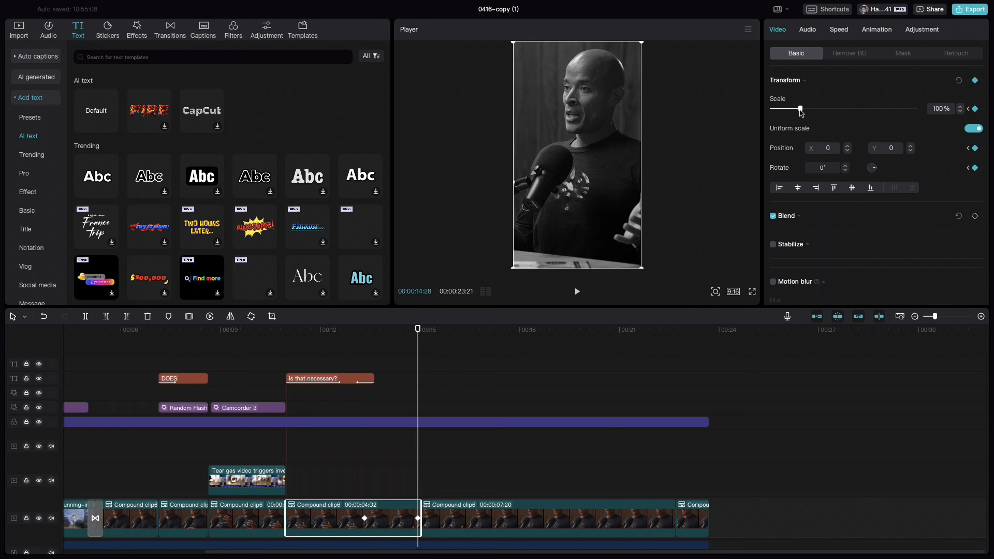
{"action": "left_click_drag", "start_coordinate": [800, 112], "coordinate": [817, 113]}
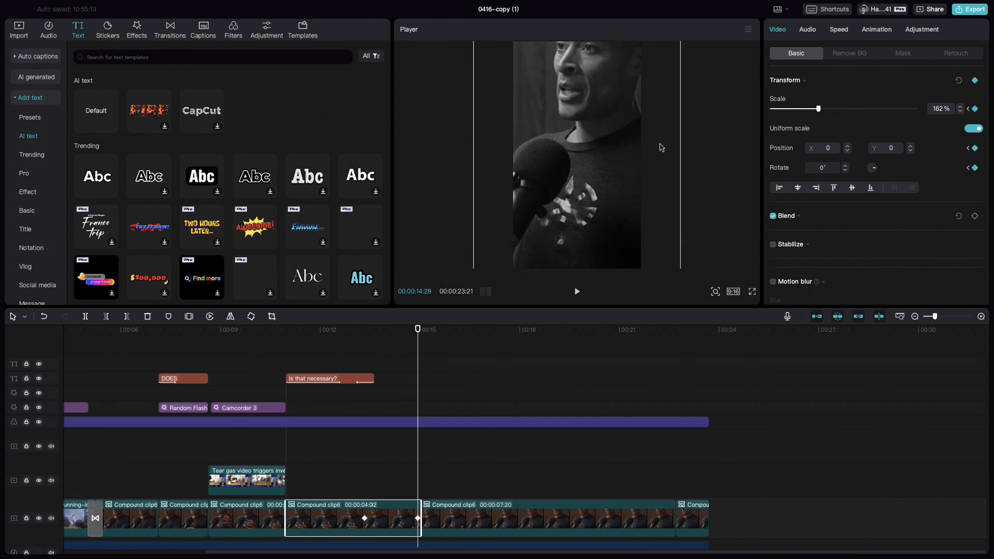
Add the thin rectangle outline sticker at 00:00:10:26 as an alignment guide and extend it past the zoom's end keyframe
{"action": "left_click", "coordinate": [110, 30]}
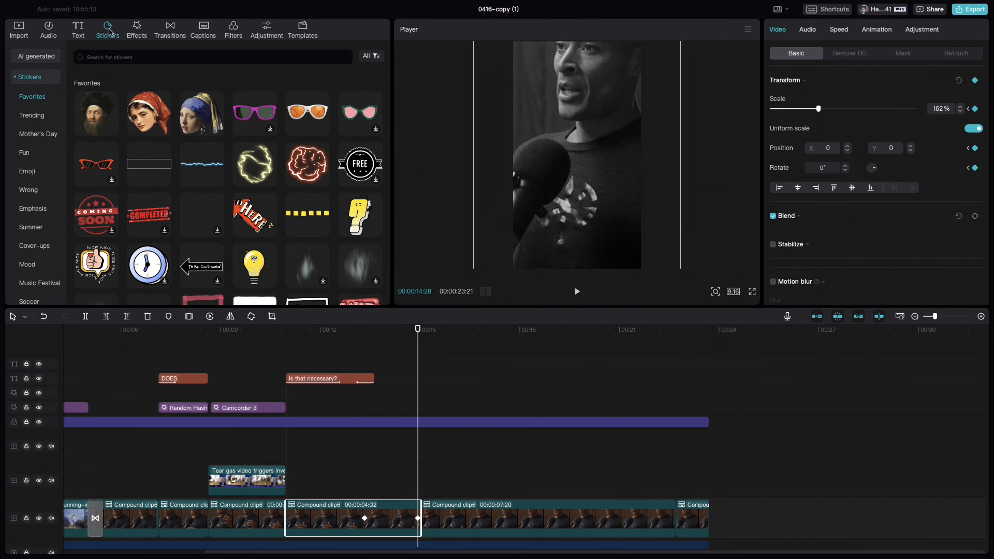
{"action": "left_click_drag", "start_coordinate": [147, 170], "coordinate": [275, 438]}
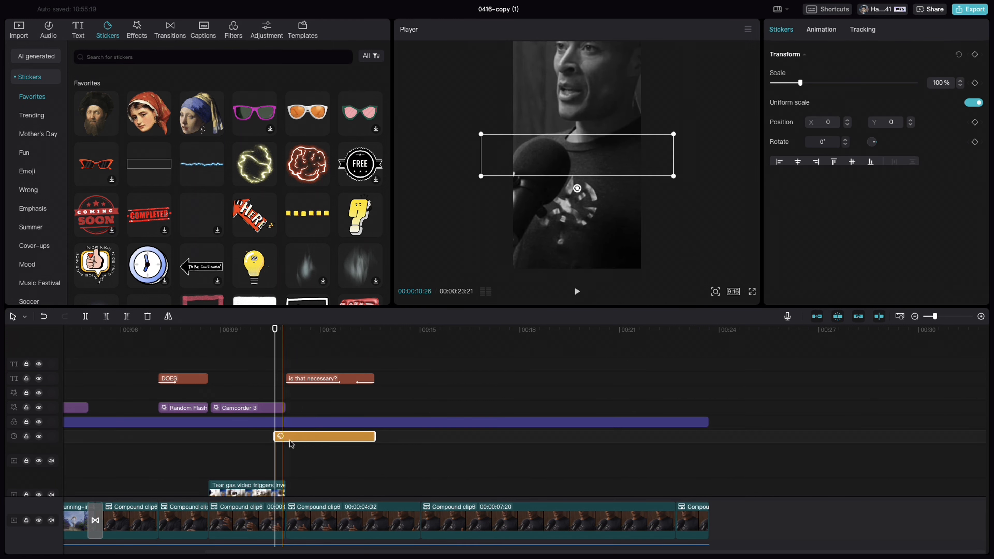
{"action": "left_click_drag", "start_coordinate": [374, 435], "coordinate": [458, 435]}
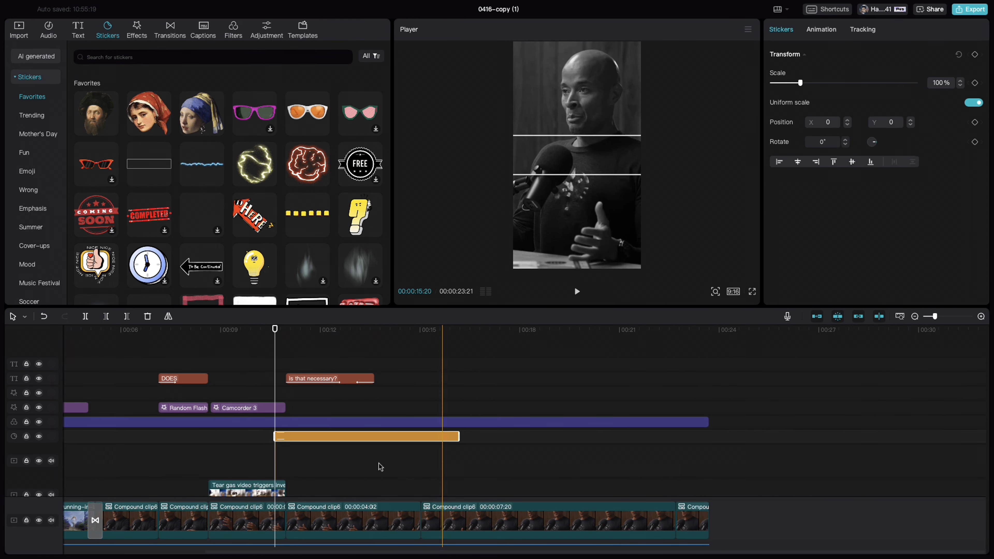
At the zoom's first keyframe, raise the rectangle sticker to Y 842 so it frames the speaker's face
{"action": "left_click", "coordinate": [365, 521]}
{"action": "left_click", "coordinate": [365, 521]}
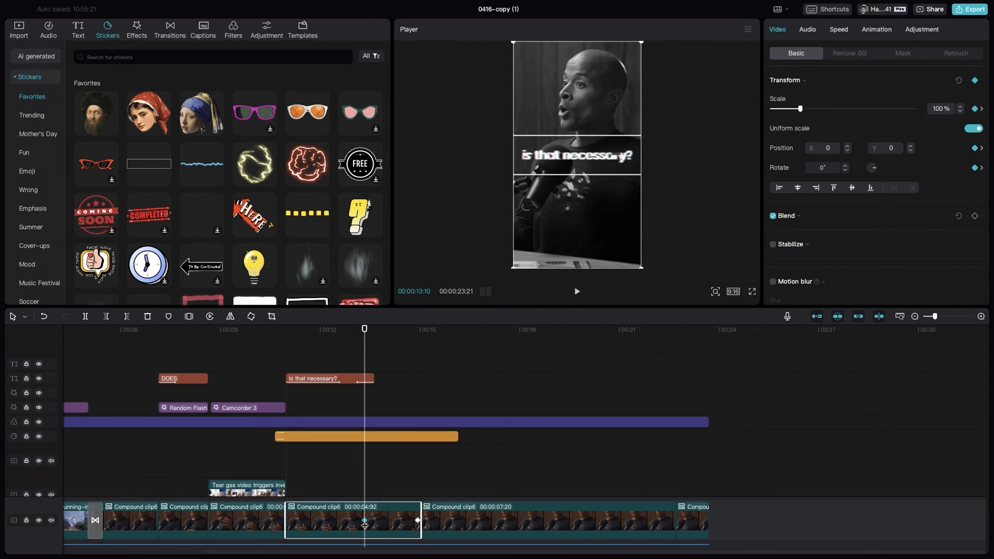
{"action": "left_click_drag", "start_coordinate": [582, 178], "coordinate": [583, 156]}
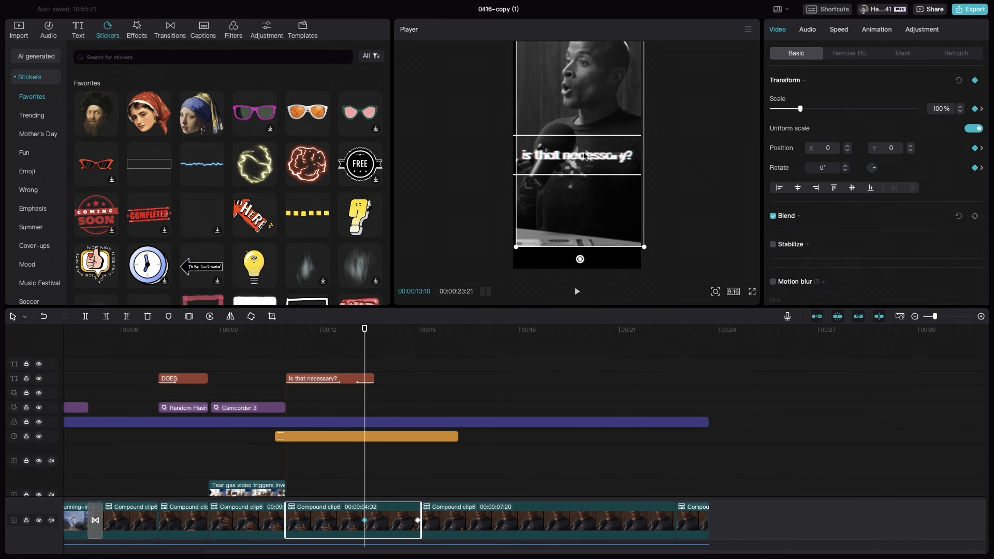
{"action": "left_click", "coordinate": [388, 438]}
{"action": "left_click_drag", "start_coordinate": [601, 162], "coordinate": [600, 114]}
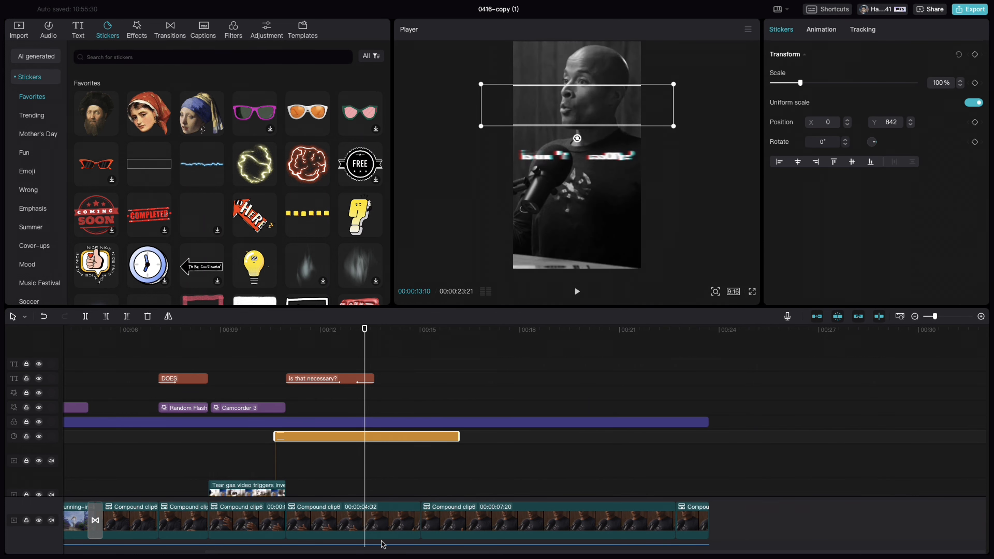
At the 00:00:14:28 keyframe, lower the segment to Y -663 to line the face up with the guide, and delete the guide sticker
{"action": "left_click", "coordinate": [413, 521]}
{"action": "left_click", "coordinate": [418, 521]}
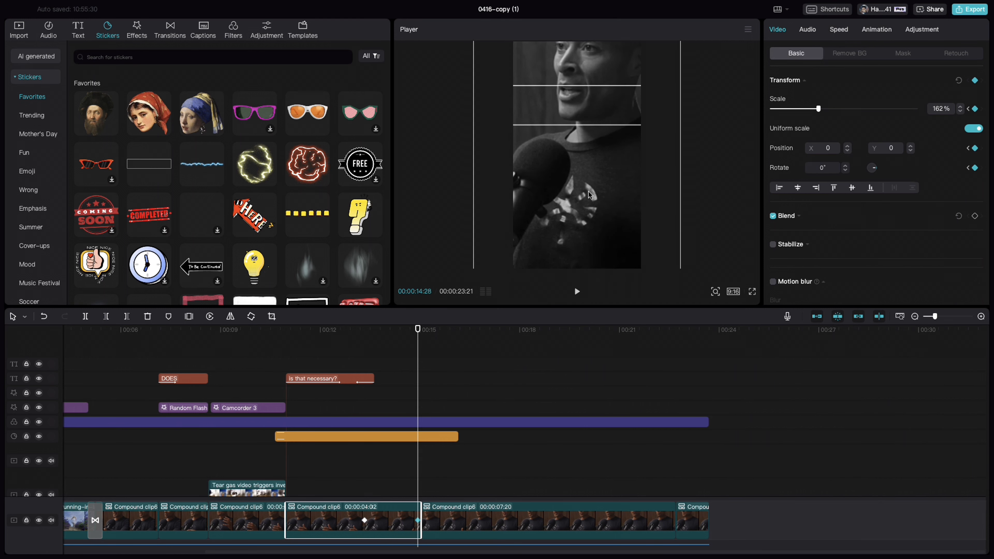
{"action": "left_click_drag", "start_coordinate": [589, 194], "coordinate": [589, 219]}
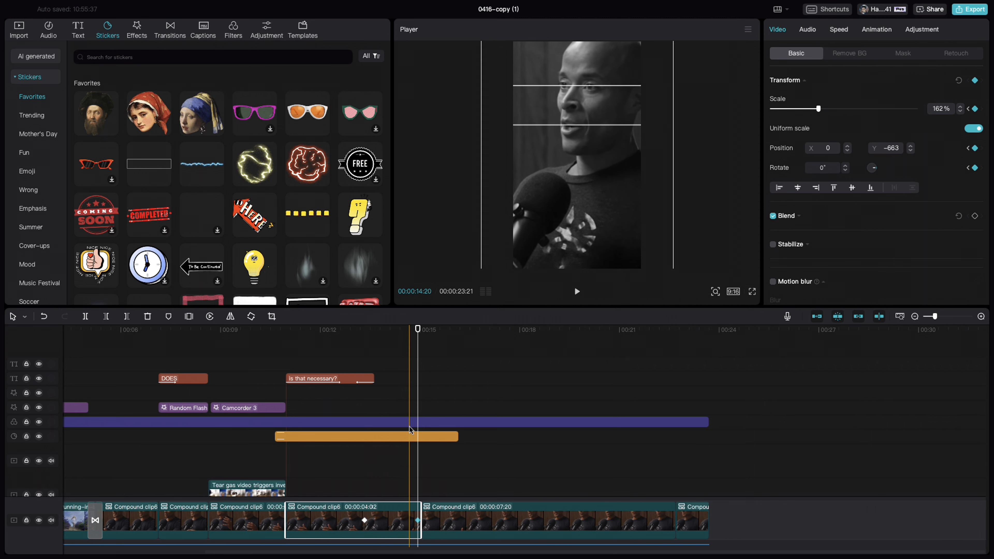
{"action": "left_click", "coordinate": [439, 439]}
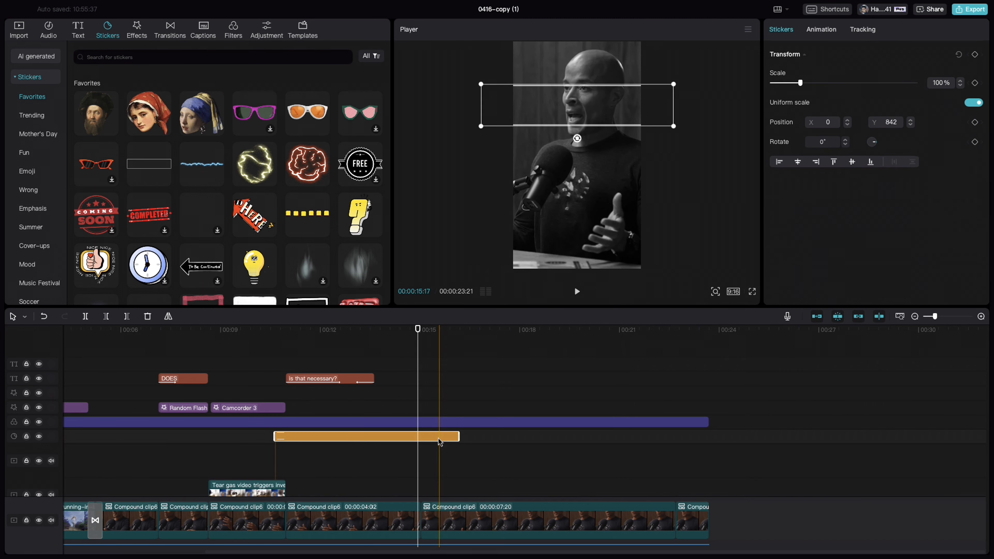
{"action": "key", "text": "Delete"}
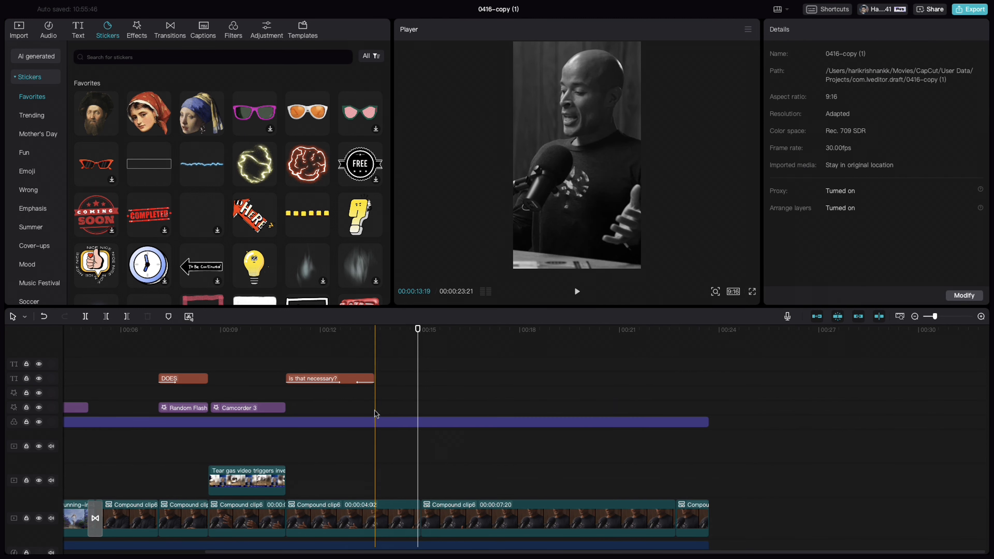
Play back the "is that necessary?" section through the end of the keyframed zoom
{"action": "left_click", "coordinate": [280, 378]}
{"action": "key", "text": "space"}
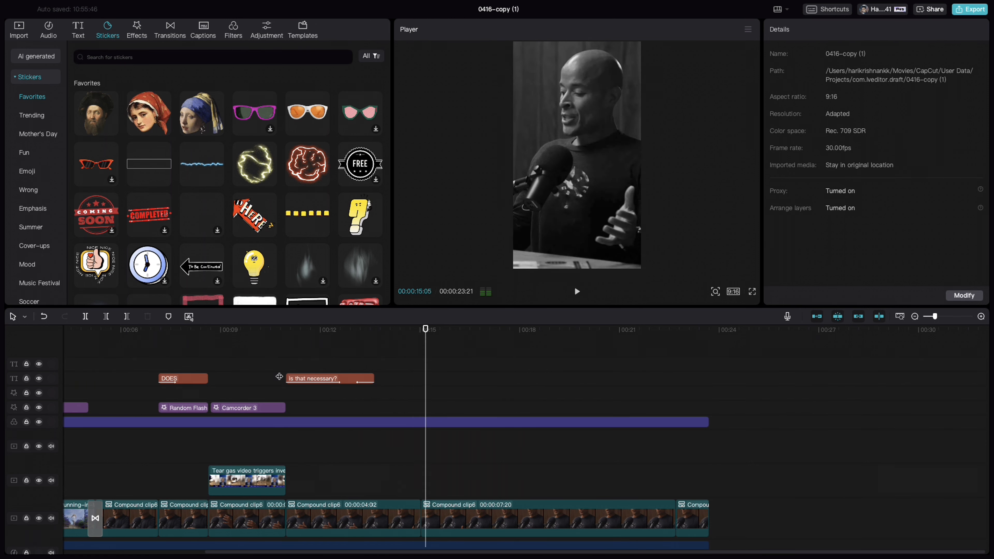
{"action": "key", "text": "space"}
Move all the Dangal trailer clips together so the first one starts at 00:00:15:01, above the 00:00:07:20 segment
{"action": "left_click_drag", "start_coordinate": [426, 330], "coordinate": [421, 331]}
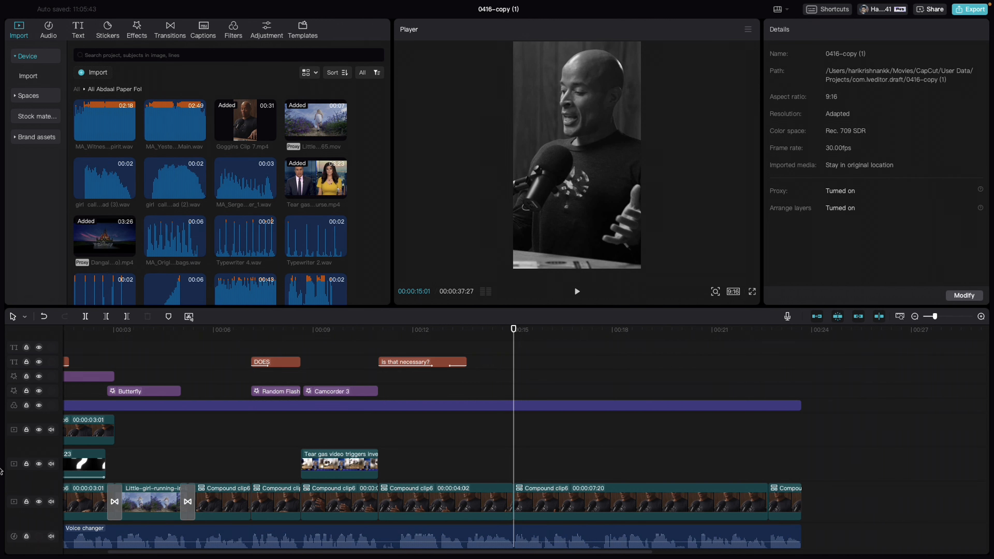
{"action": "scroll", "coordinate": [650, 444], "scroll_direction": "right", "scroll_amount": 10}
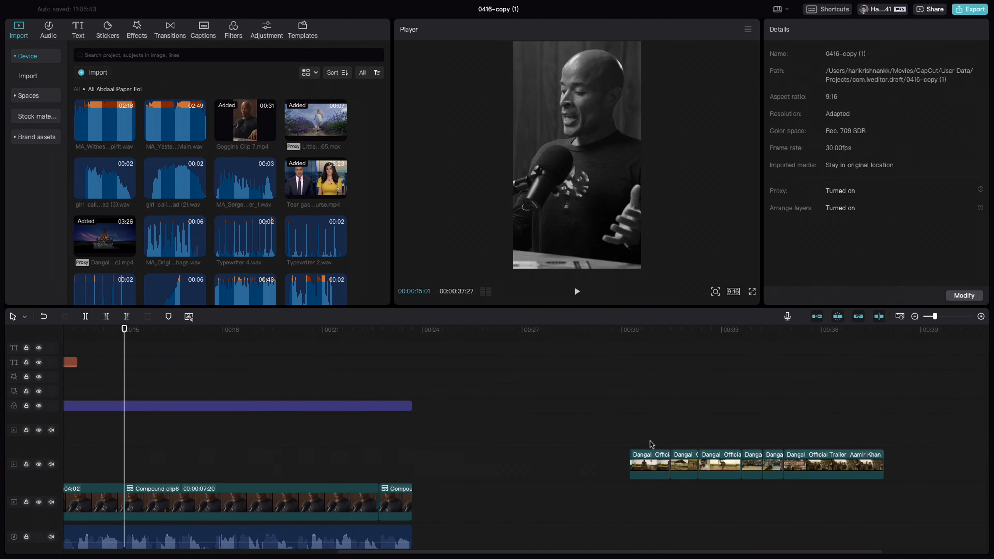
{"action": "left_click", "coordinate": [604, 437]}
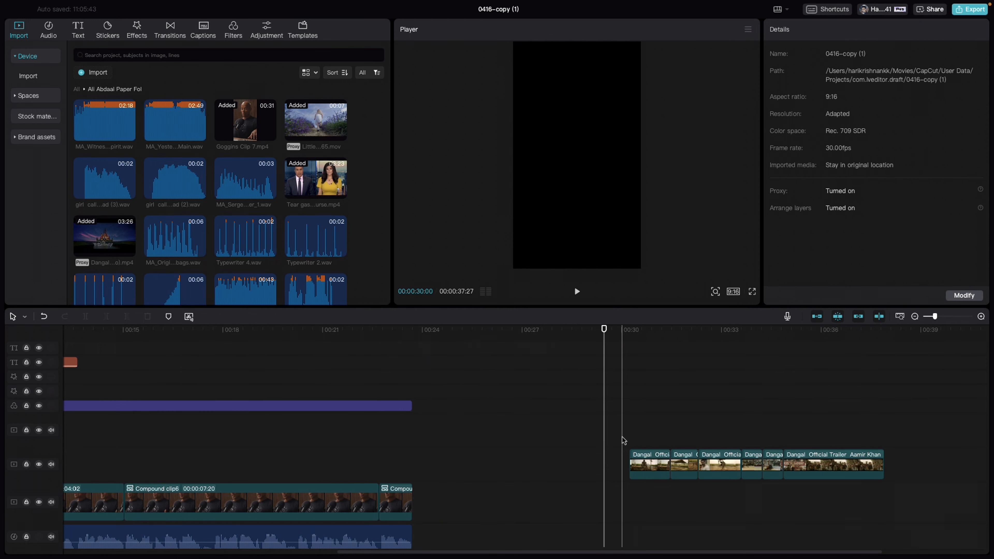
{"action": "left_click_drag", "start_coordinate": [622, 437], "coordinate": [905, 500]}
{"action": "left_click_drag", "start_coordinate": [651, 468], "coordinate": [615, 470]}
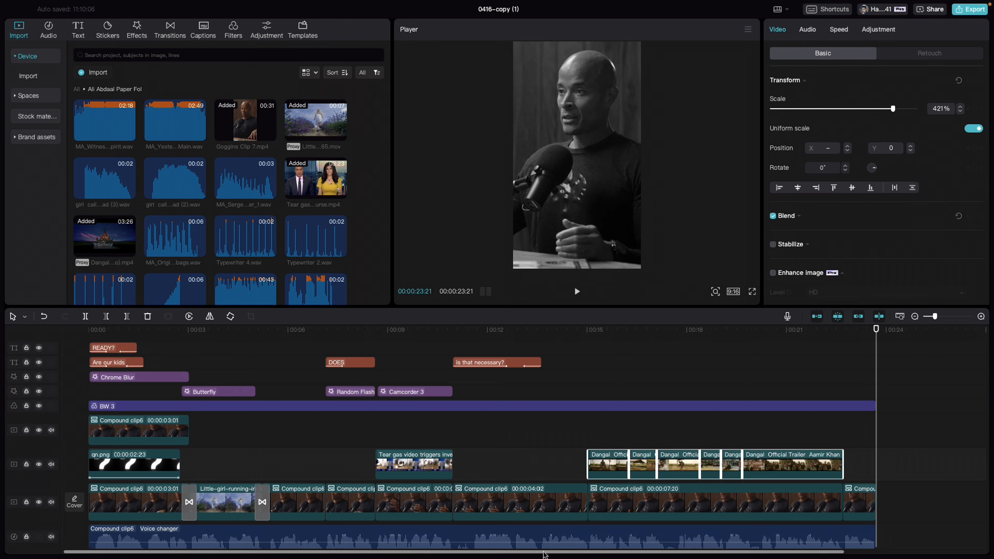
Play back the Dangal trailer section from just before its start and go to its end at 00:00:22:21
{"action": "left_click_drag", "start_coordinate": [544, 554], "coordinate": [620, 555]}
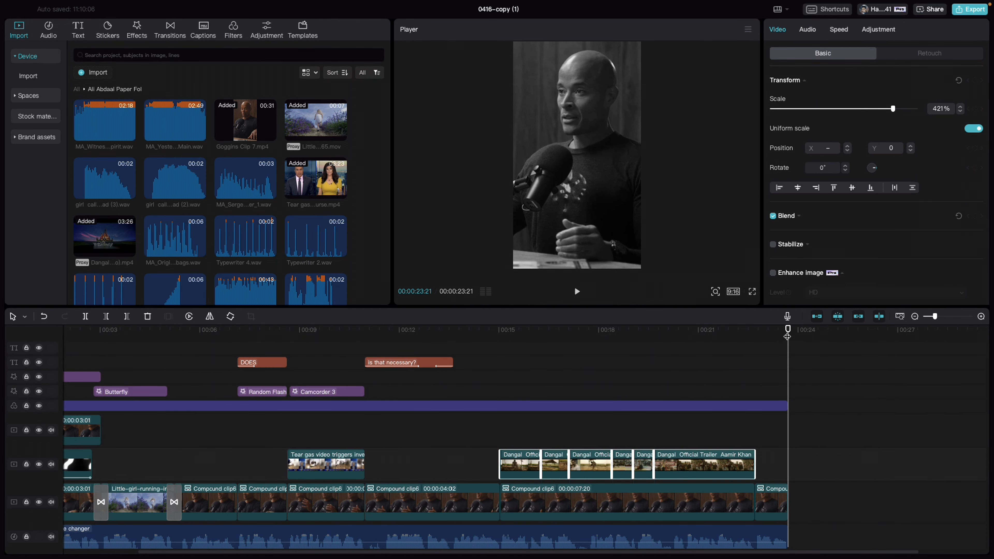
{"action": "left_click_drag", "start_coordinate": [787, 336], "coordinate": [479, 336]}
{"action": "key", "text": "space"}
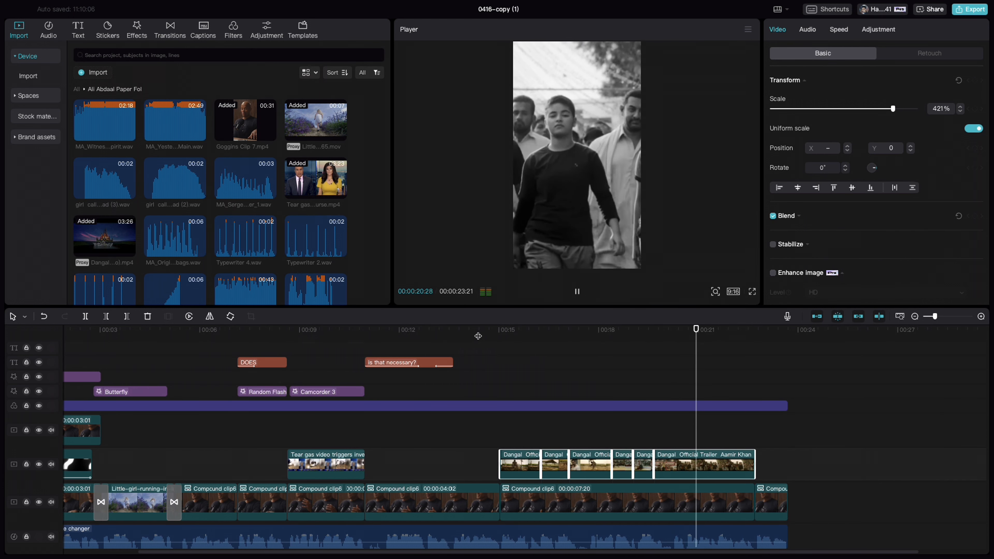
{"action": "key", "text": "space"}
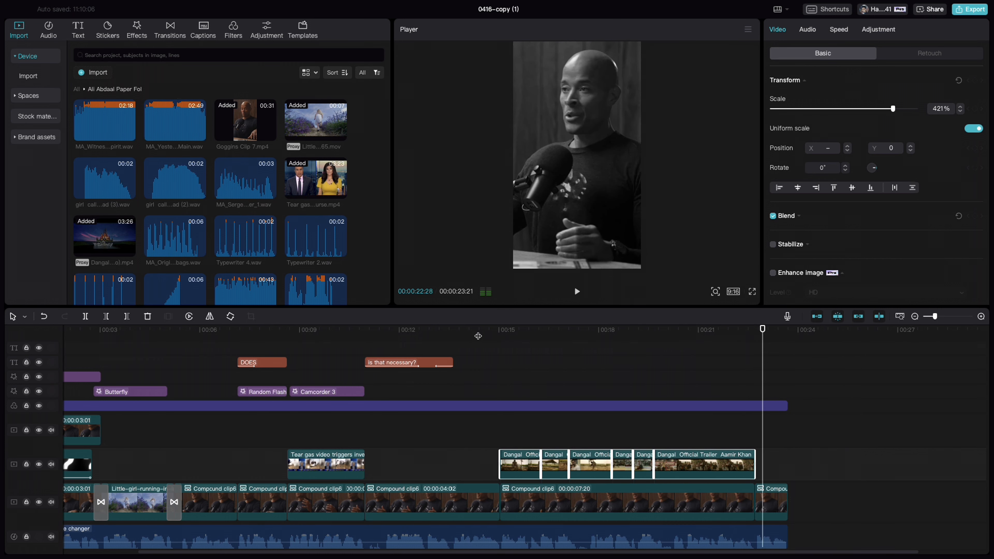
{"action": "left_click_drag", "start_coordinate": [762, 331], "coordinate": [756, 331]}
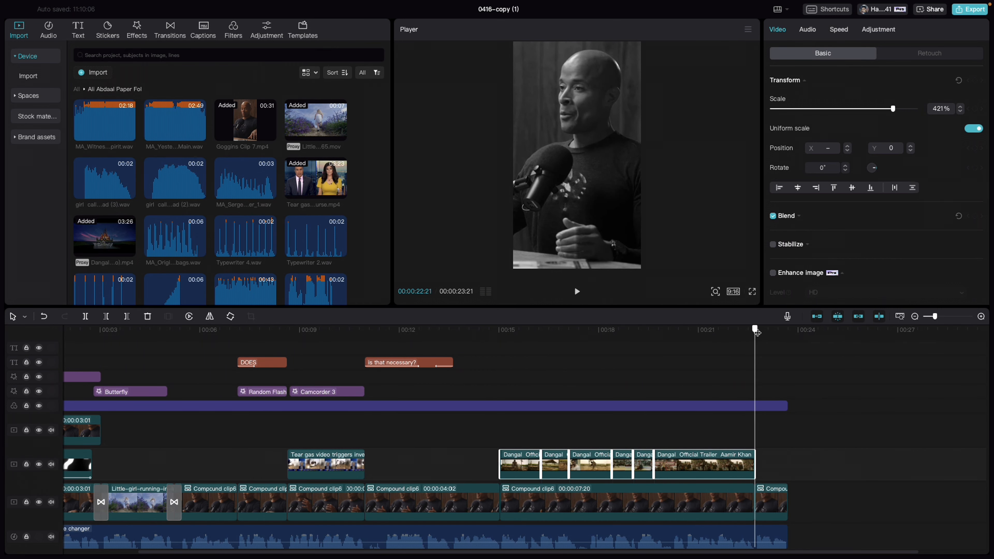
Combine all the Dangal trailer clips on the overlay track into one compound clip
{"action": "left_click", "coordinate": [486, 435]}
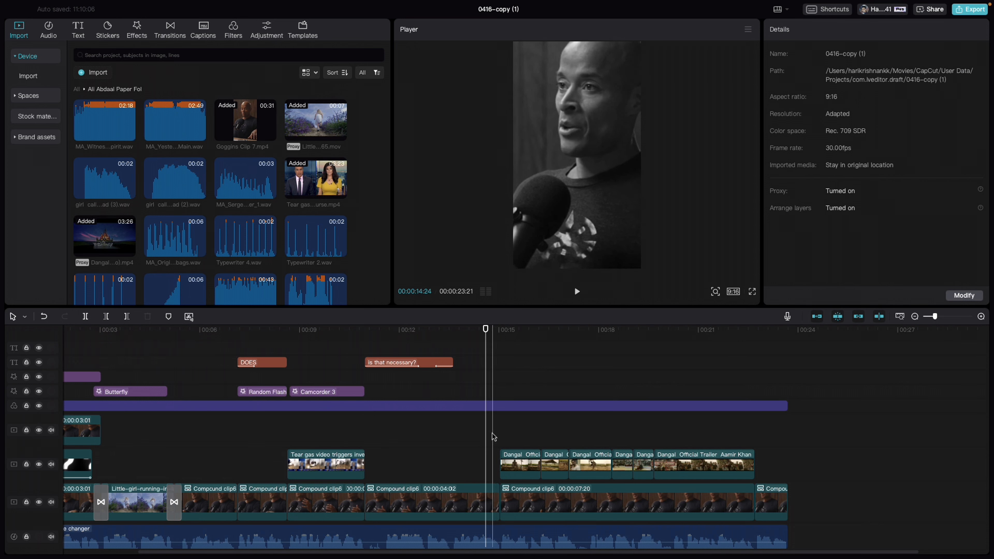
{"action": "left_click_drag", "start_coordinate": [494, 437], "coordinate": [732, 485]}
{"action": "right_click", "coordinate": [695, 474]}
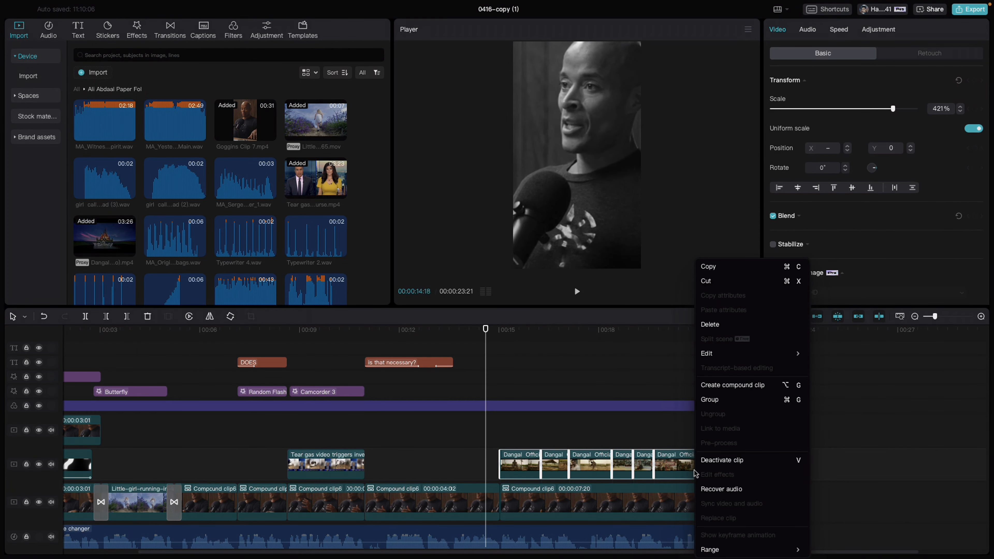
{"action": "left_click", "coordinate": [727, 385]}
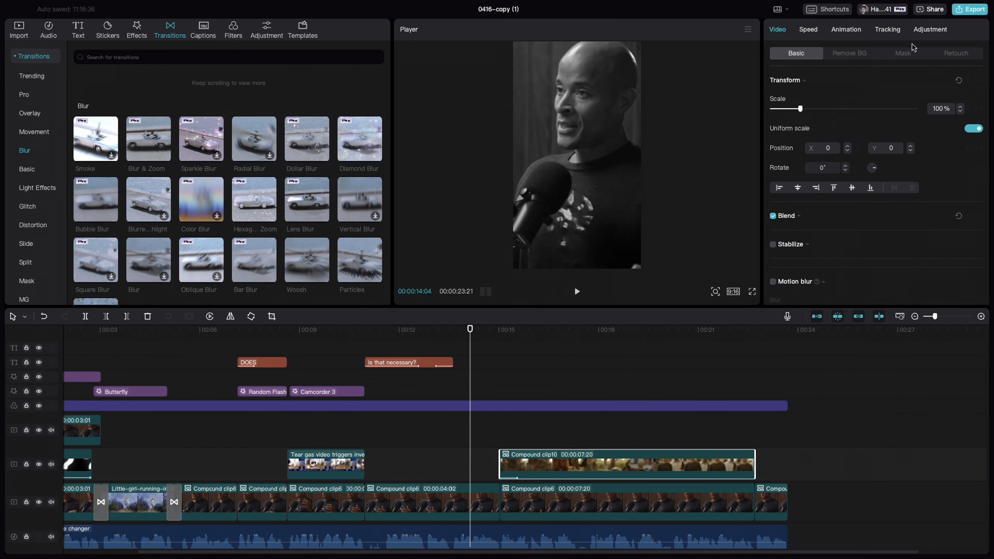
Apply the Fade In entrance animation with a 0.5 s duration to the trailer compound clip and preview its start
{"action": "left_click", "coordinate": [845, 30]}
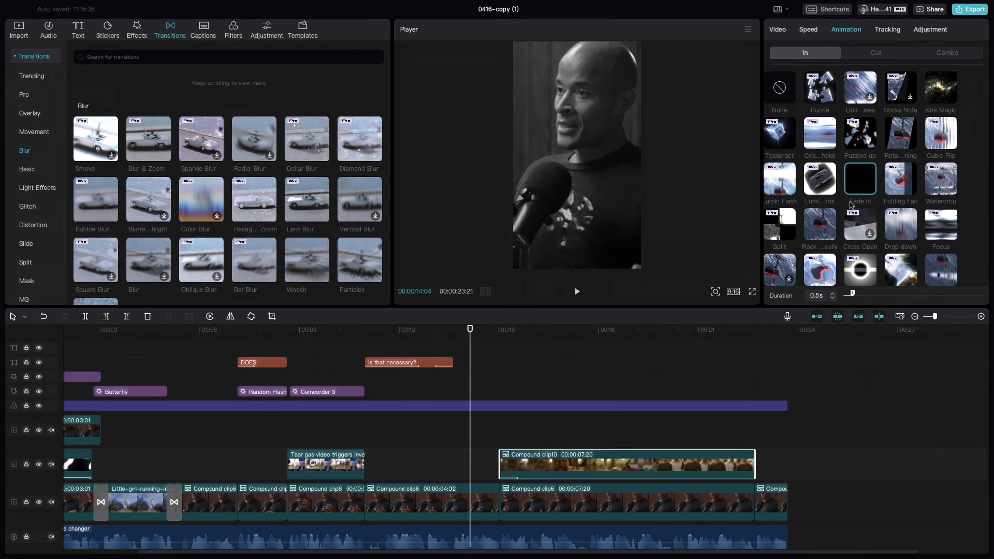
{"action": "left_click", "coordinate": [859, 181]}
{"action": "left_click_drag", "start_coordinate": [470, 330], "coordinate": [512, 337]}
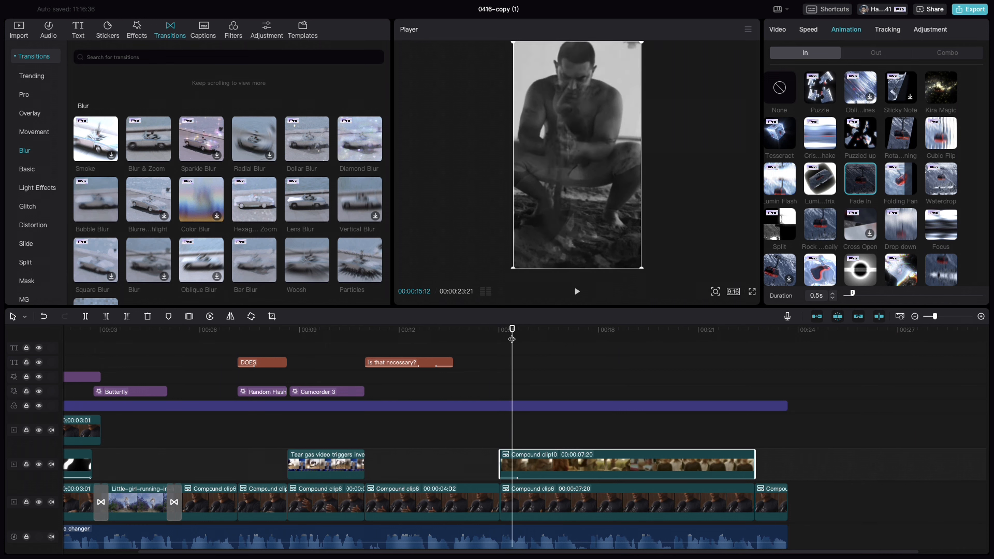
Compare the scale and position at the zoom's end keyframe with those of the segment under the trailer compound clip
{"action": "left_click", "coordinate": [542, 505]}
{"action": "left_click", "coordinate": [468, 499]}
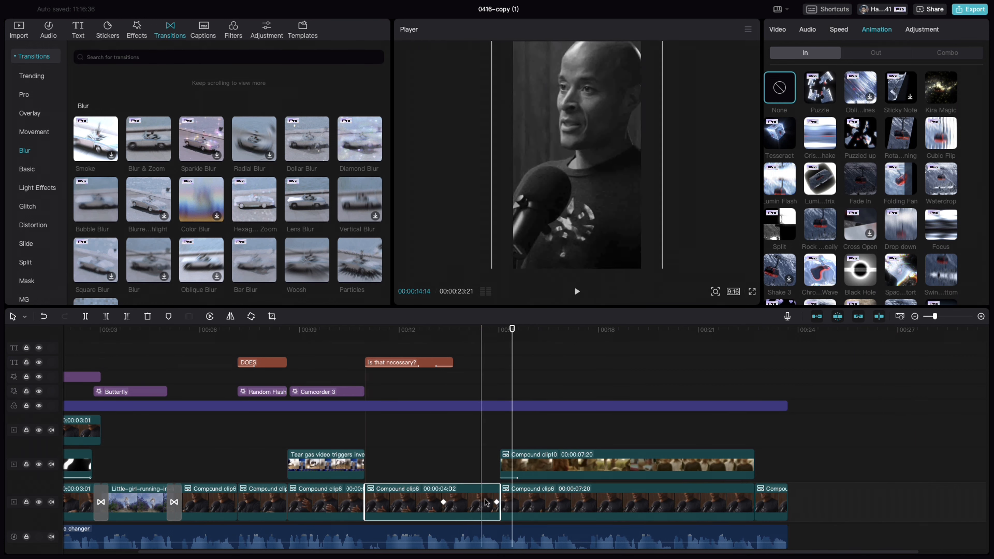
{"action": "left_click", "coordinate": [497, 502]}
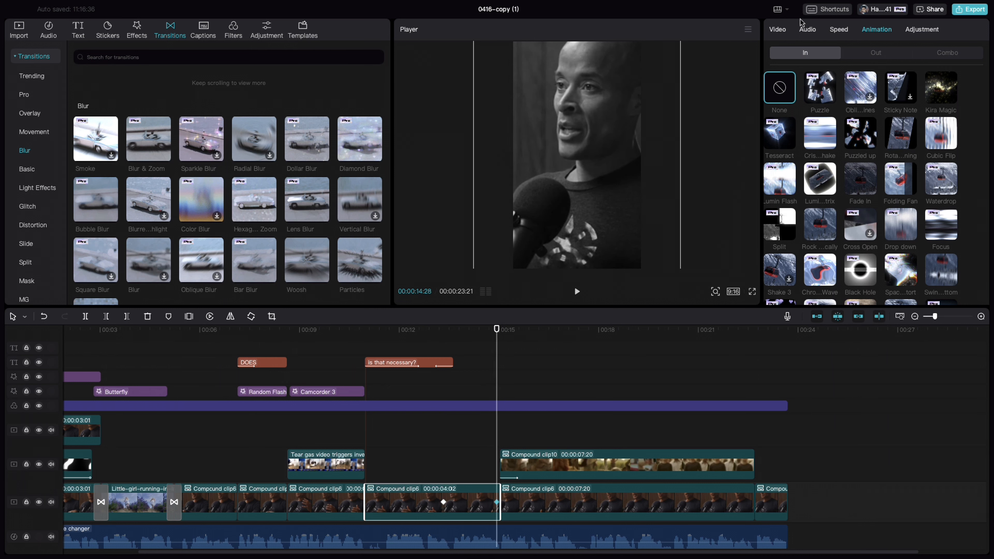
{"action": "left_click", "coordinate": [784, 31]}
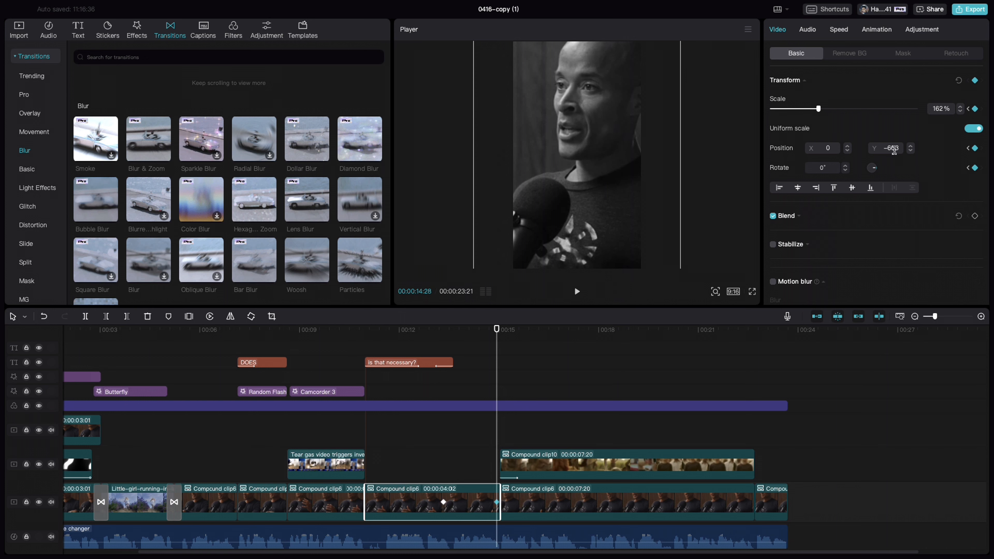
{"action": "left_click", "coordinate": [580, 504]}
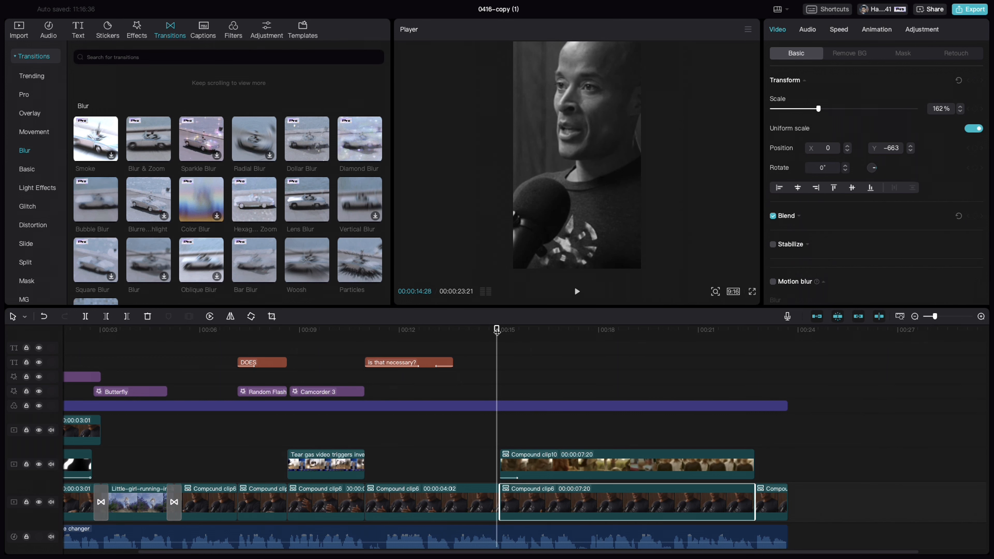
{"action": "mouse_move", "coordinate": [497, 333]}
{"action": "left_mouse_down"}
{"action": "mouse_move", "coordinate": [480, 332]}
{"action": "mouse_move", "coordinate": [492, 332]}
{"action": "left_mouse_up"}
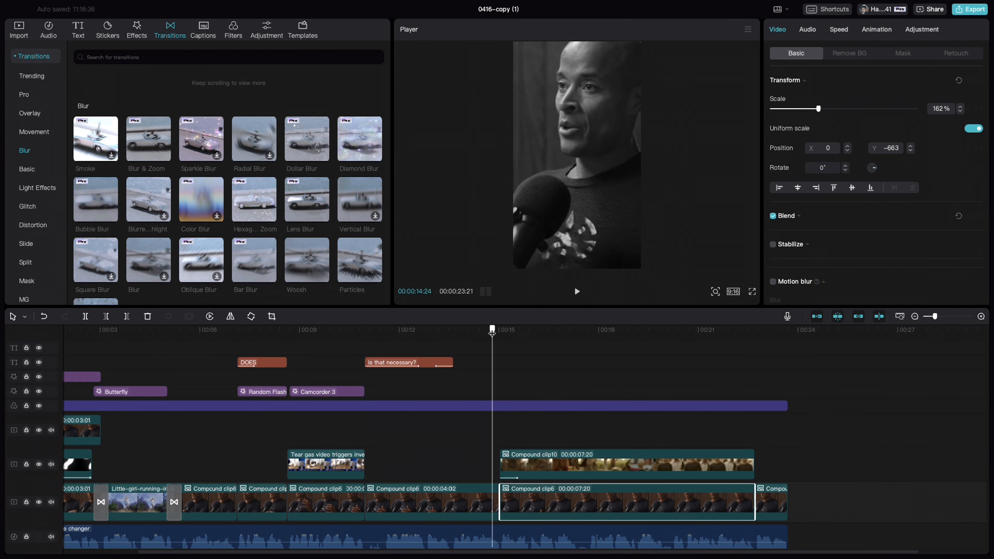
{"action": "left_click", "coordinate": [482, 504]}
{"action": "left_click", "coordinate": [561, 501]}
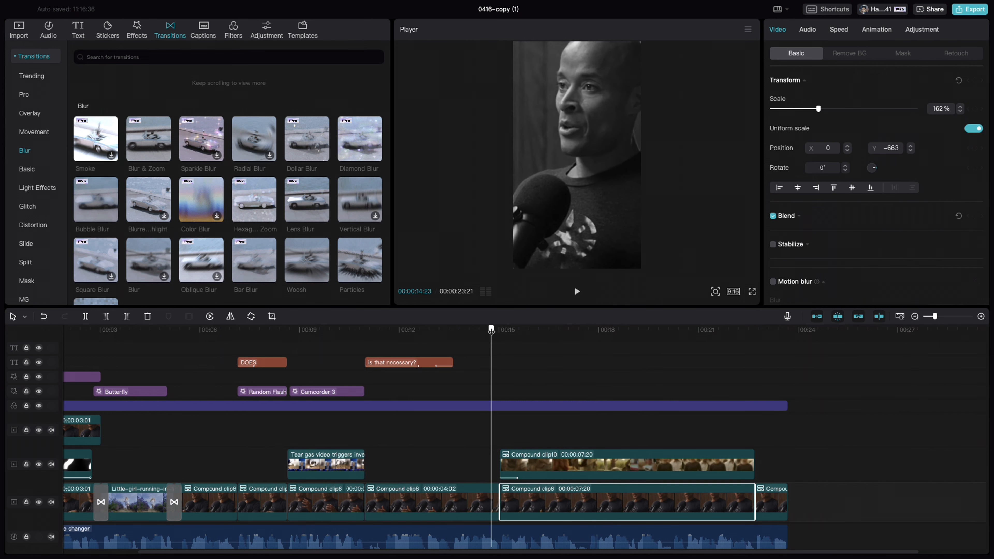
Check the scale of the last main-track segment and play back the cut from the trailer compound clip into it
{"action": "left_click_drag", "start_coordinate": [491, 332], "coordinate": [511, 331]}
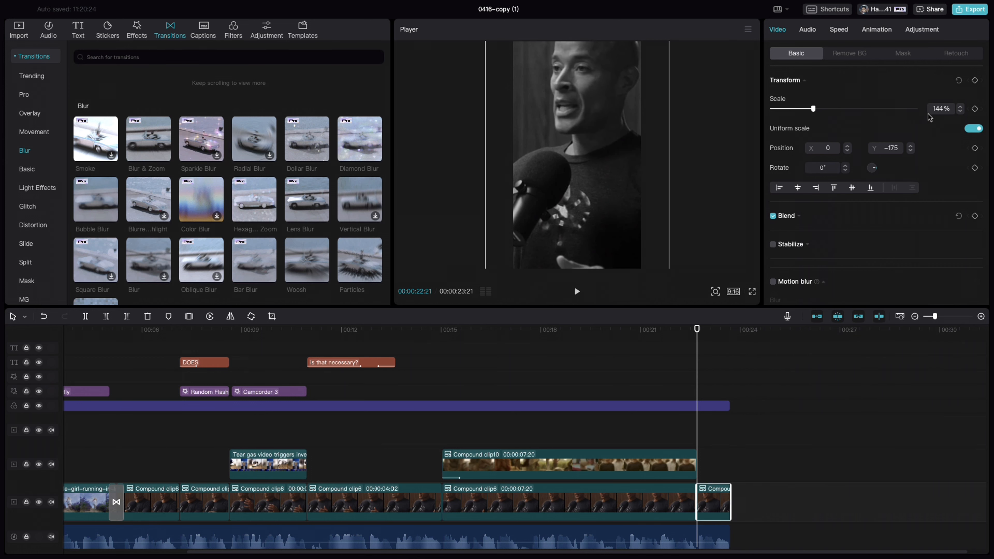
{"action": "left_click", "coordinate": [938, 109]}
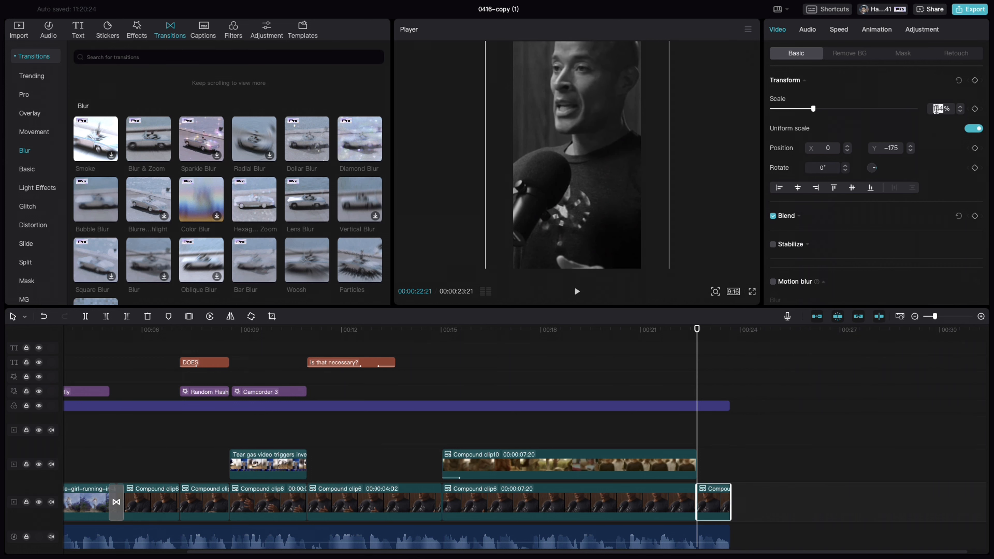
{"action": "left_click", "coordinate": [560, 120]}
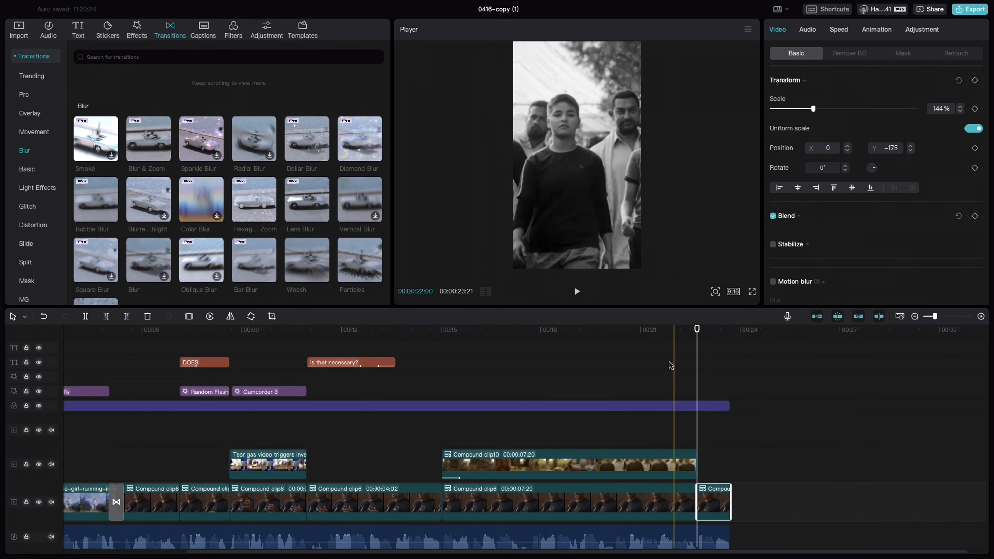
{"action": "left_click", "coordinate": [680, 382]}
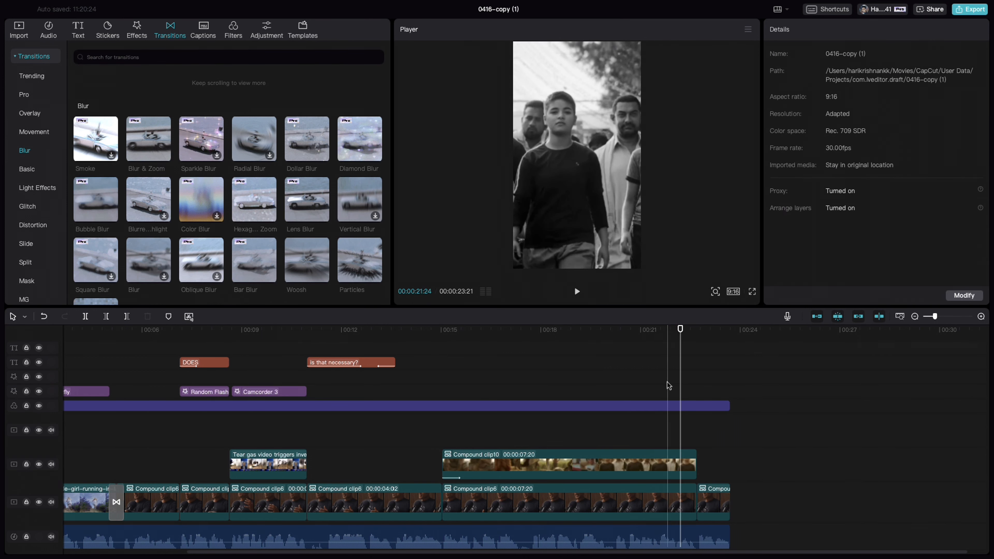
{"action": "left_click", "coordinate": [667, 383]}
{"action": "key", "text": "space"}
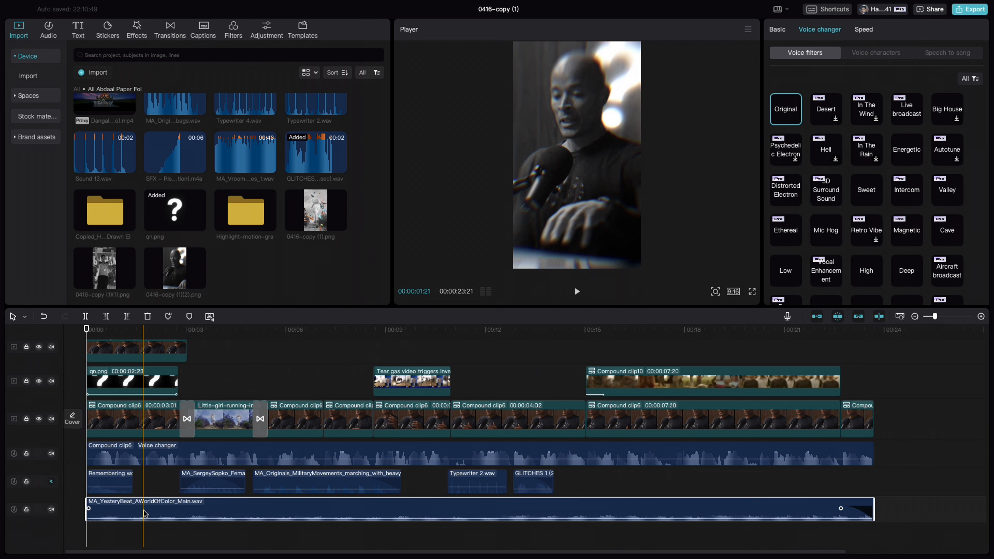
Go through the sound effect clips above the music one by one, from the clip at the start to GLITCHES 1
{"action": "left_click", "coordinate": [104, 481]}
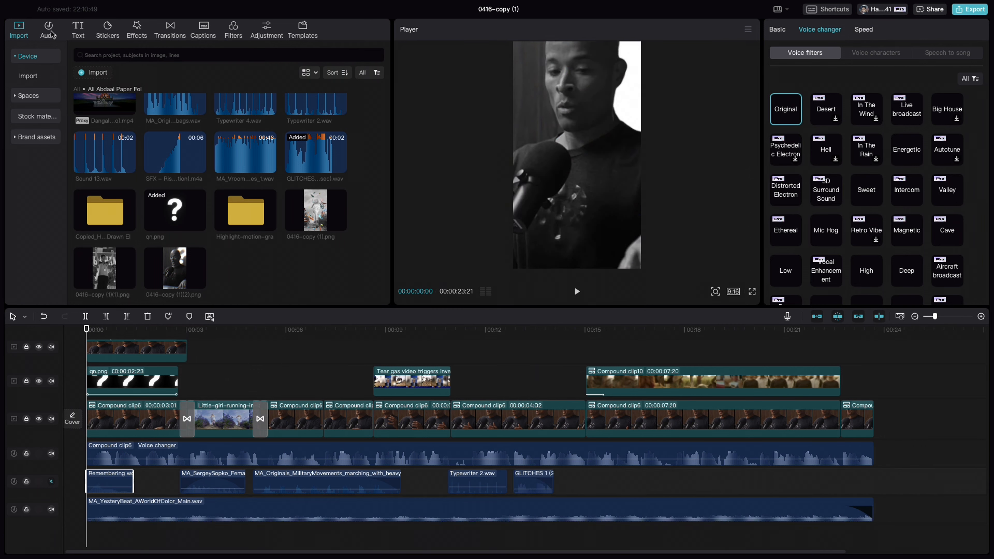
{"action": "left_click", "coordinate": [224, 484]}
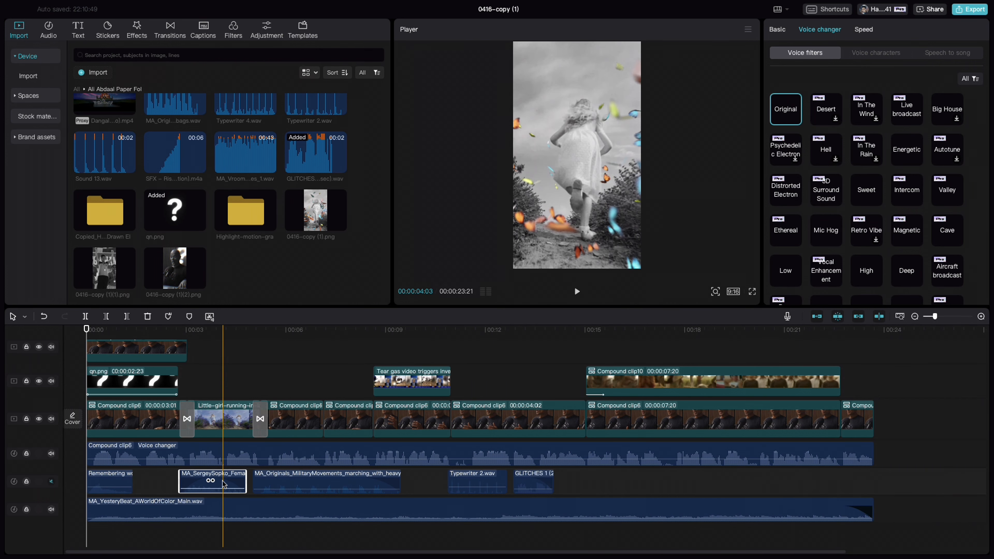
{"action": "left_click", "coordinate": [336, 485]}
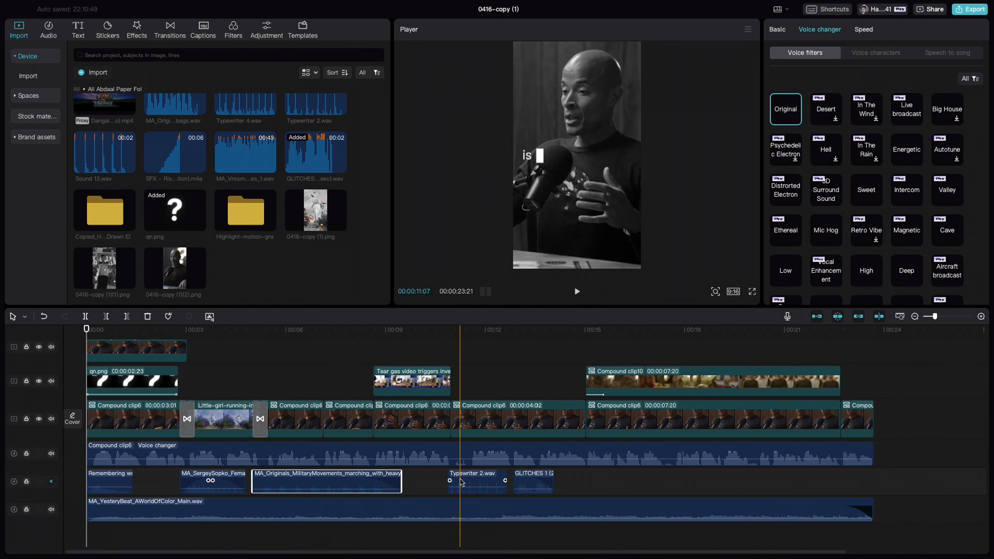
{"action": "left_click", "coordinate": [477, 484]}
{"action": "left_click", "coordinate": [534, 483]}
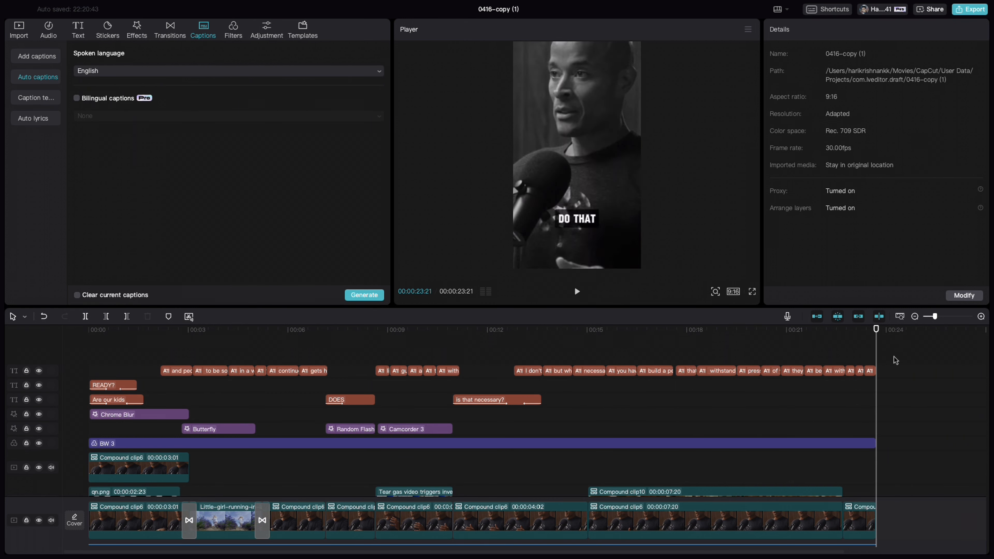
Select all the caption clips on the timeline and review their caption animation presets and the list of caption texts
{"action": "left_click_drag", "start_coordinate": [892, 355], "coordinate": [162, 376]}
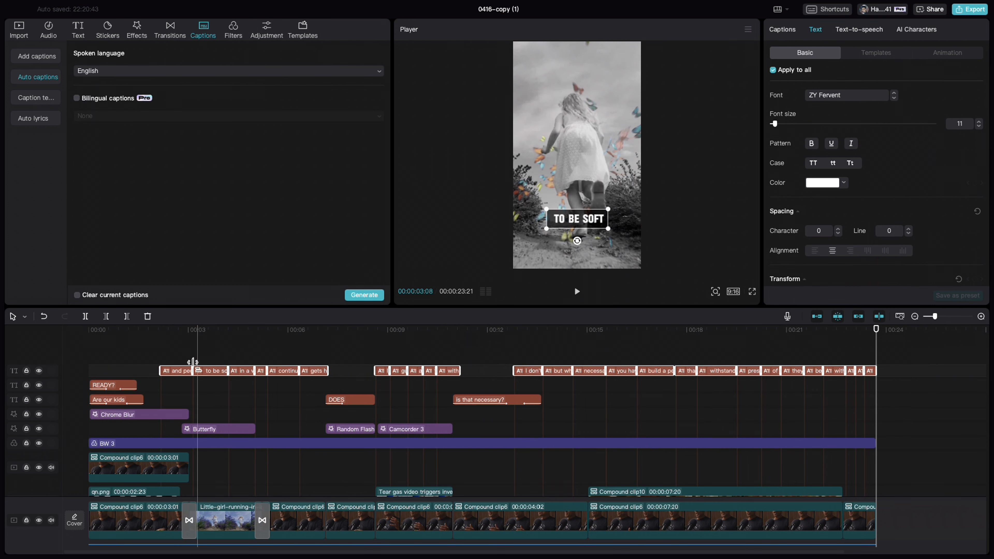
{"action": "left_click", "coordinate": [942, 55]}
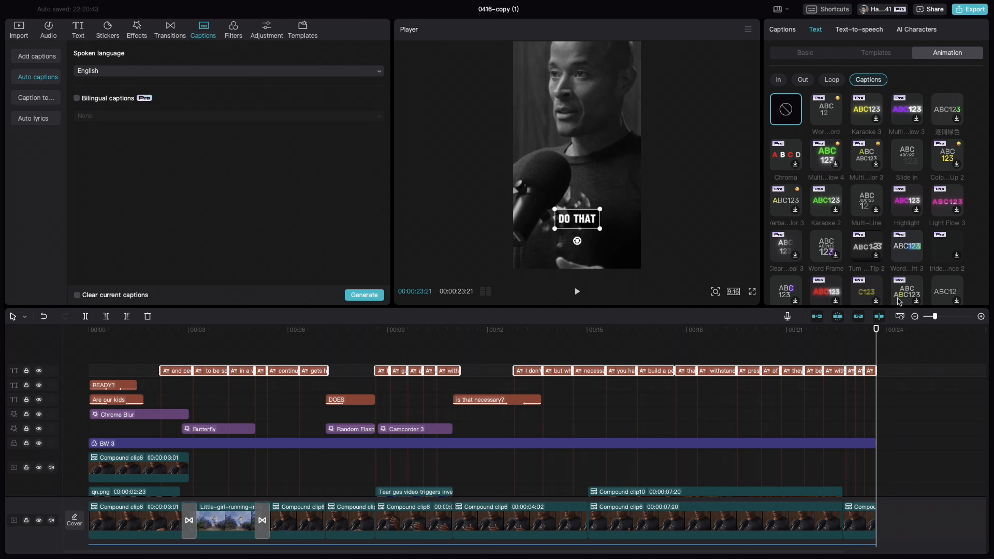
{"action": "left_click", "coordinate": [788, 32]}
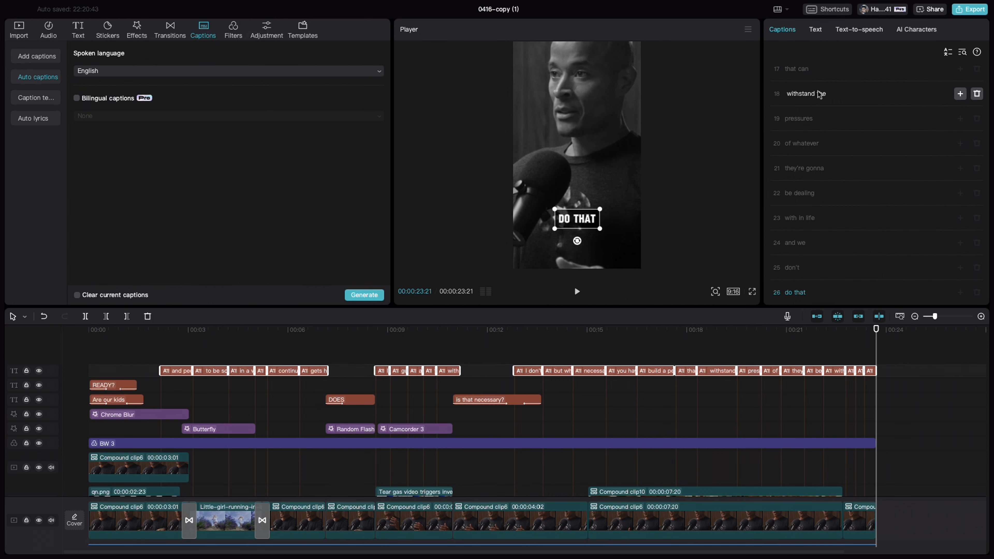
{"action": "scroll", "coordinate": [819, 95], "scroll_direction": "up", "scroll_amount": 10}
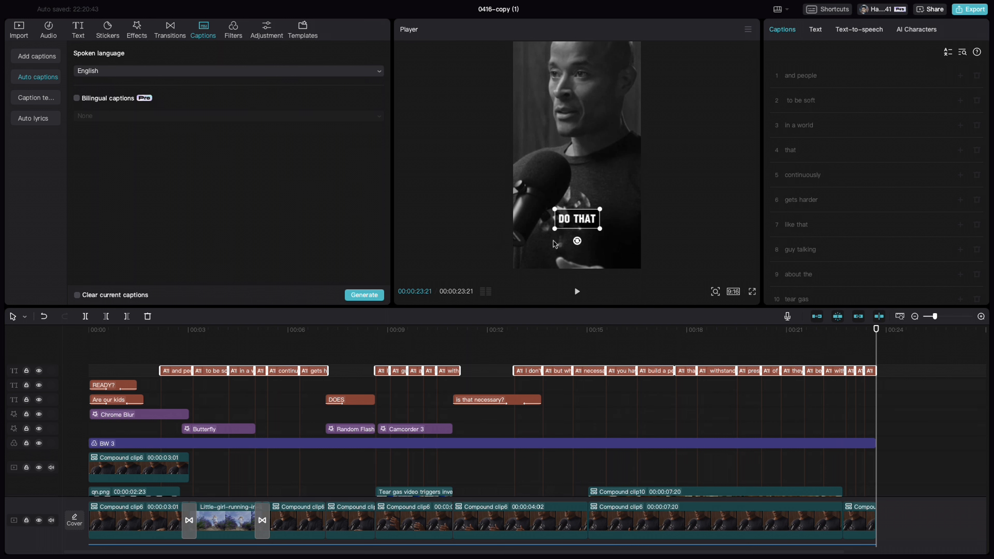
Set the background's rounded rectangle to 22% for all captions and play back the captioned video
{"action": "left_click", "coordinate": [818, 32]}
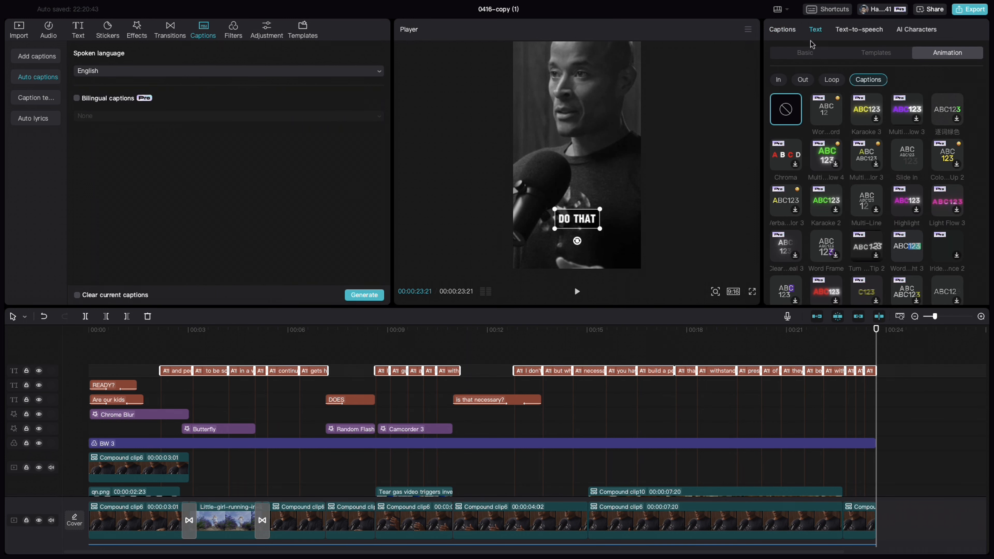
{"action": "left_click", "coordinate": [803, 55]}
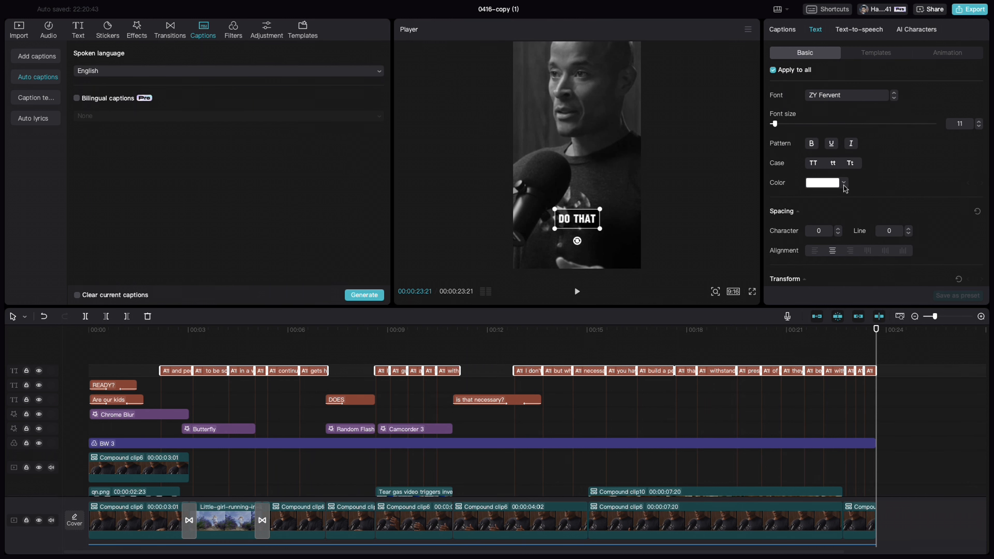
{"action": "scroll", "coordinate": [846, 189], "scroll_direction": "down", "scroll_amount": 5}
{"action": "scroll", "coordinate": [846, 189], "scroll_direction": "up", "scroll_amount": 5}
{"action": "scroll", "coordinate": [842, 191], "scroll_direction": "down", "scroll_amount": 10}
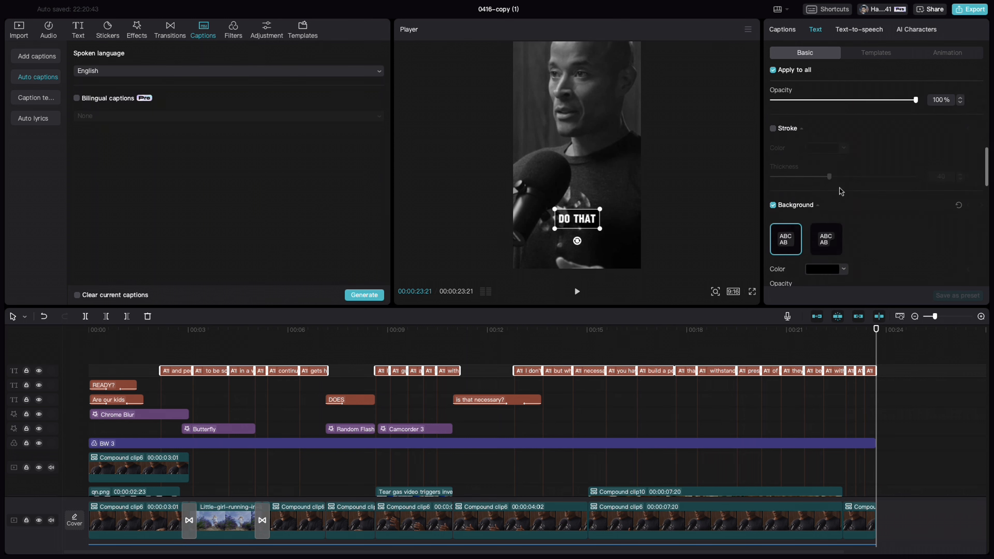
{"action": "scroll", "coordinate": [841, 191], "scroll_direction": "down", "scroll_amount": 2}
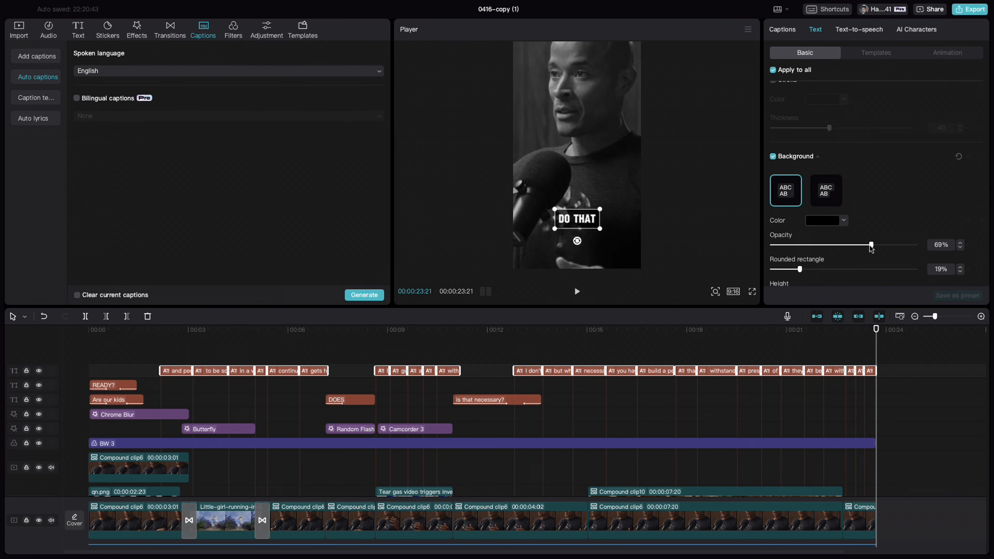
{"action": "scroll", "coordinate": [869, 247], "scroll_direction": "down", "scroll_amount": 5}
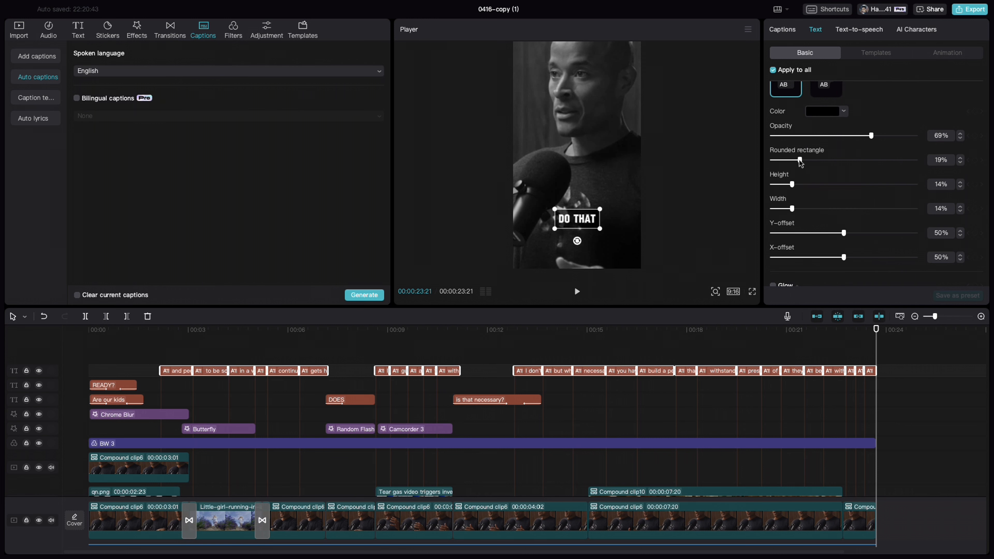
{"action": "left_click_drag", "start_coordinate": [800, 159], "coordinate": [802, 160]}
{"action": "scroll", "coordinate": [808, 196], "scroll_direction": "down", "scroll_amount": 4}
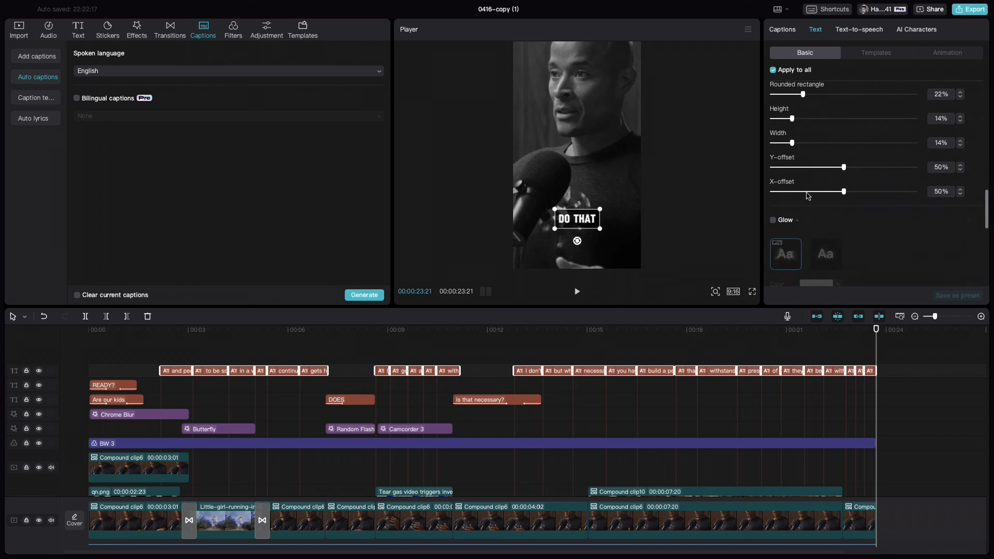
{"action": "left_click", "coordinate": [702, 333]}
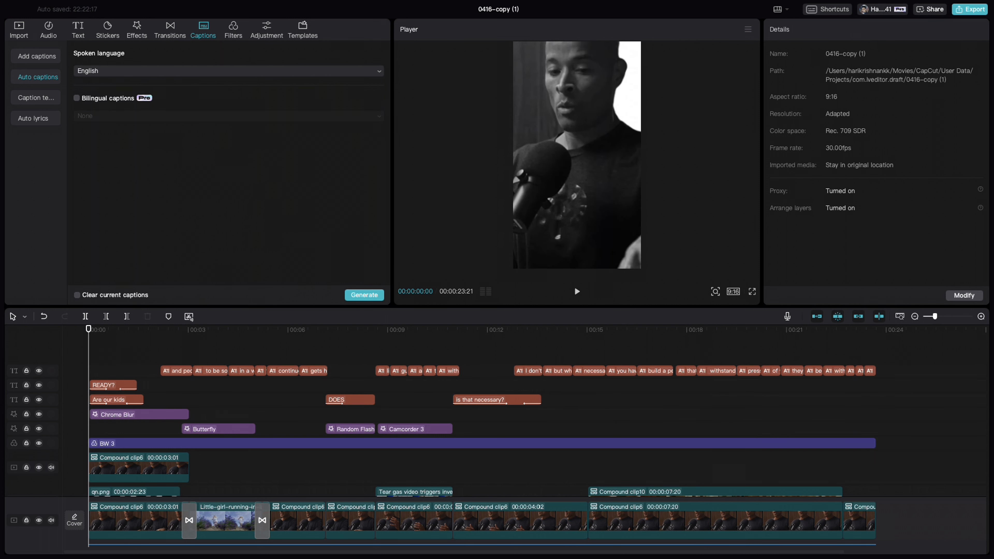
{"action": "key", "text": "space"}
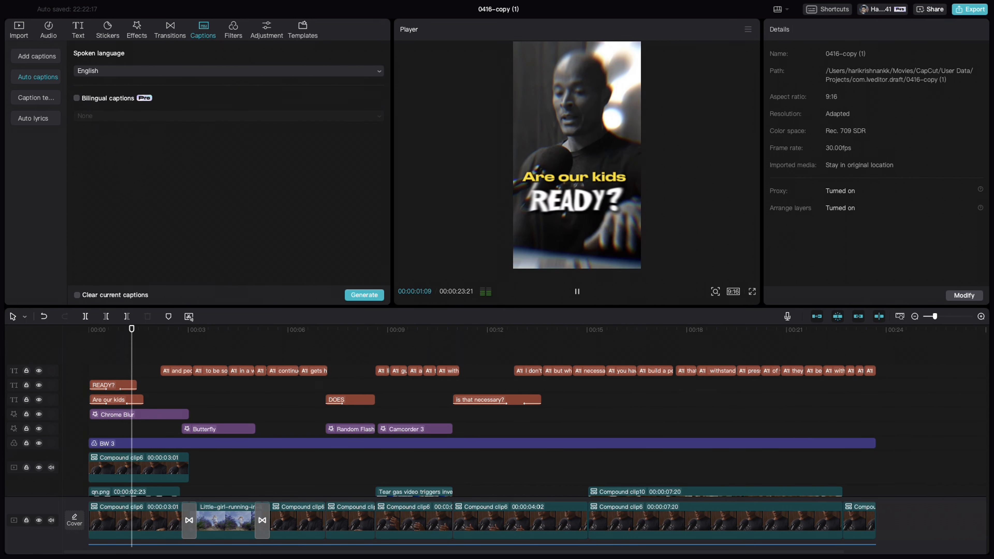